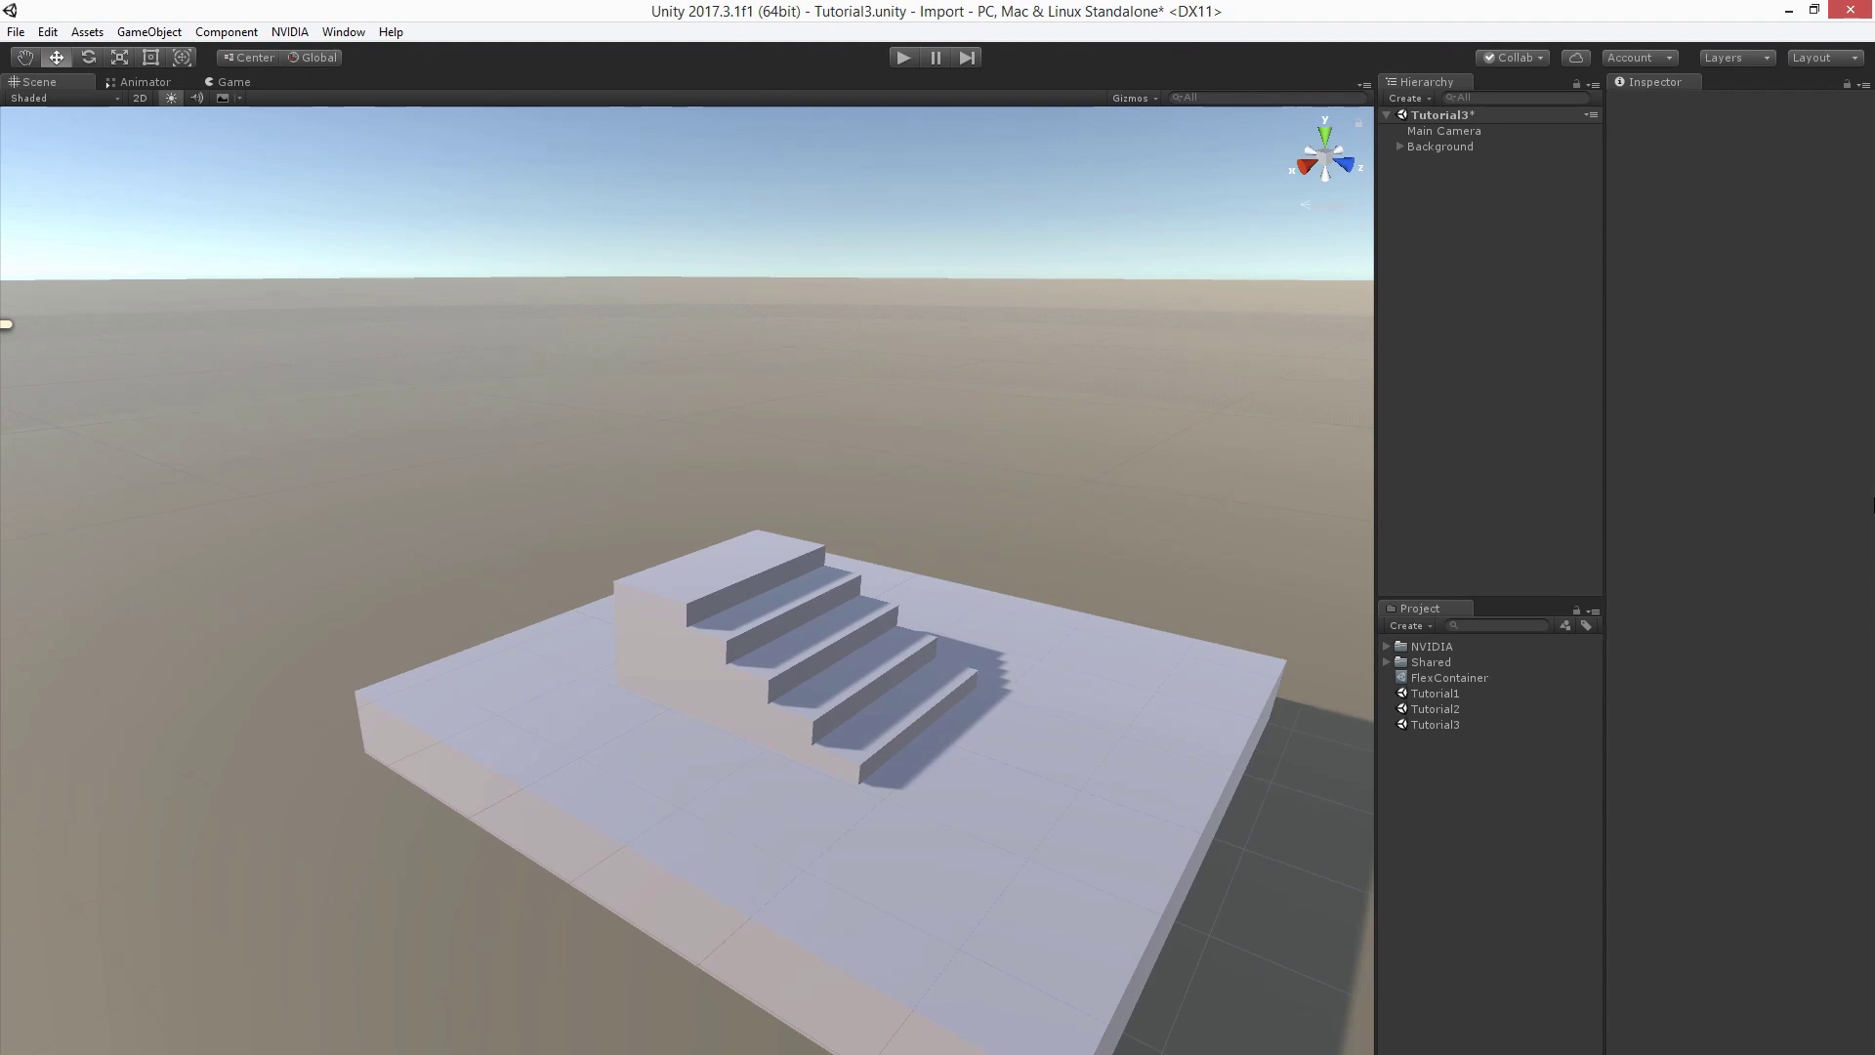
Create a new Flex Solid Asset with a Cylinder boundary mesh, giving 1520 particles.
right_click(1485, 794)
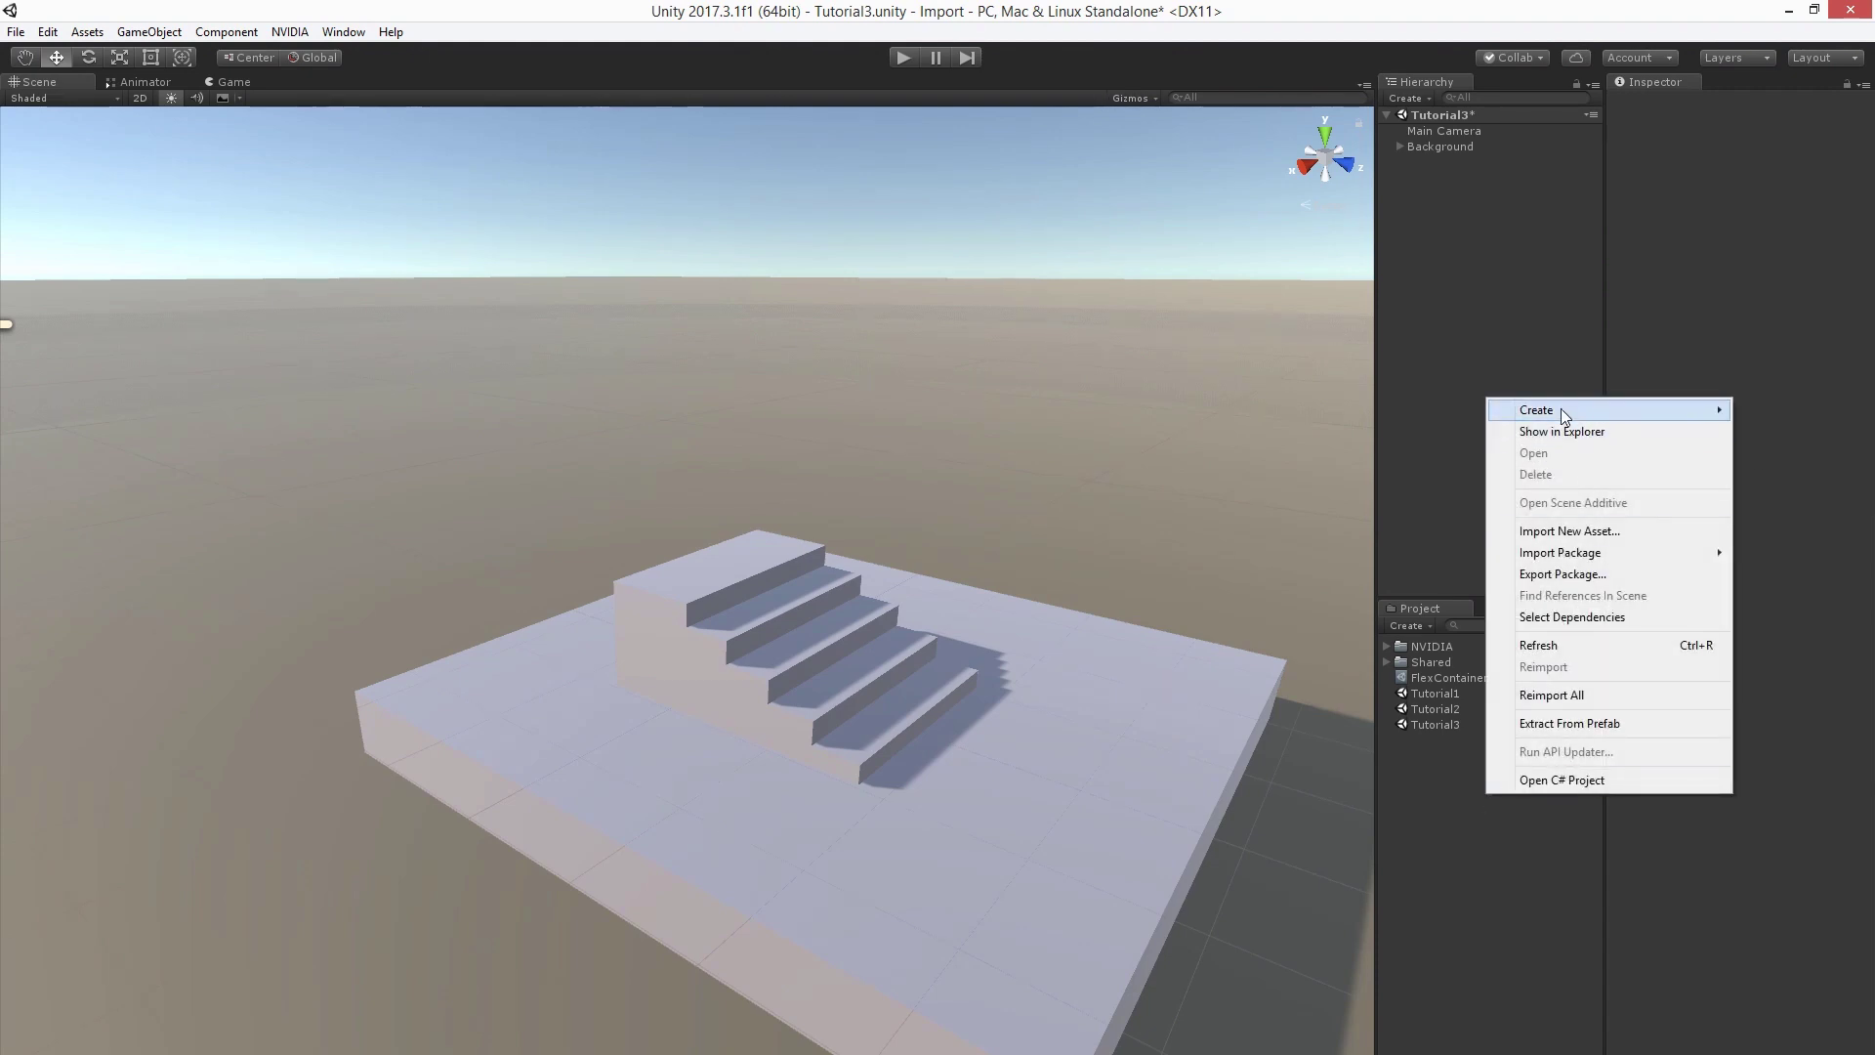
mouse_move(1560, 408)
mouse_move(1334, 546)
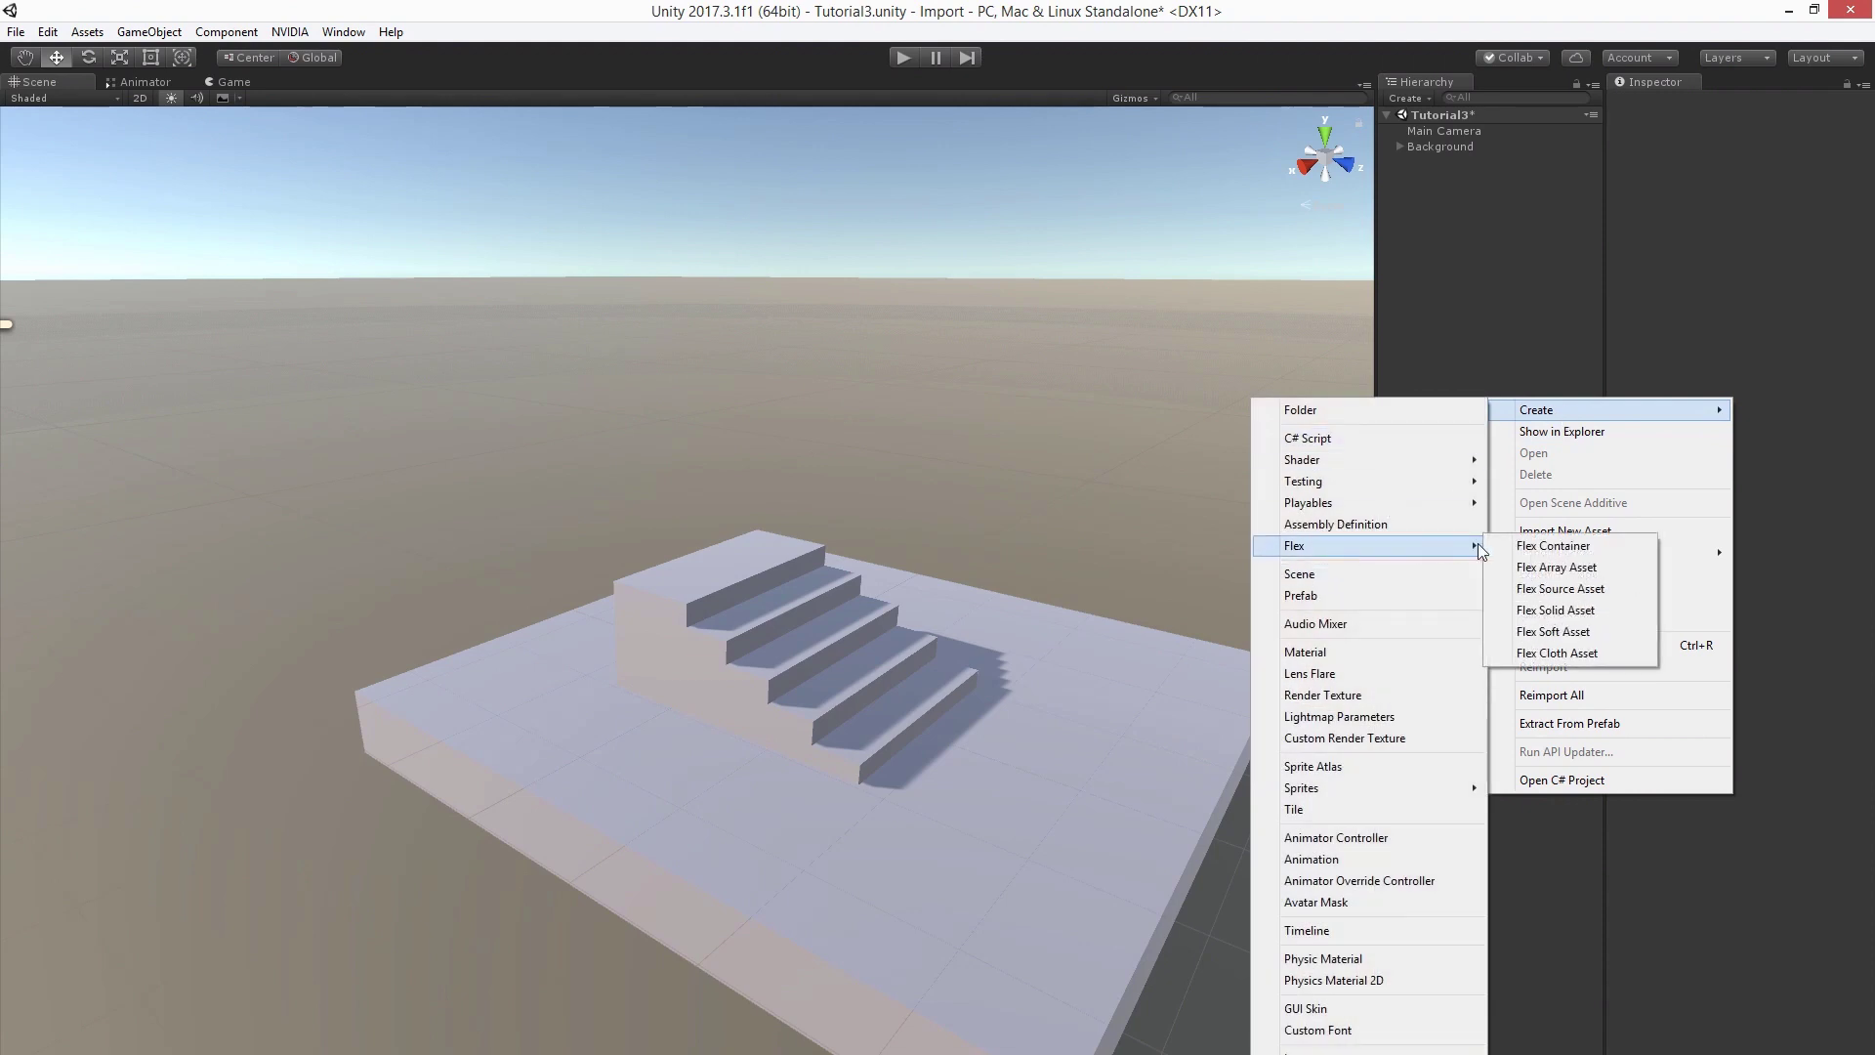
left_click(1587, 613)
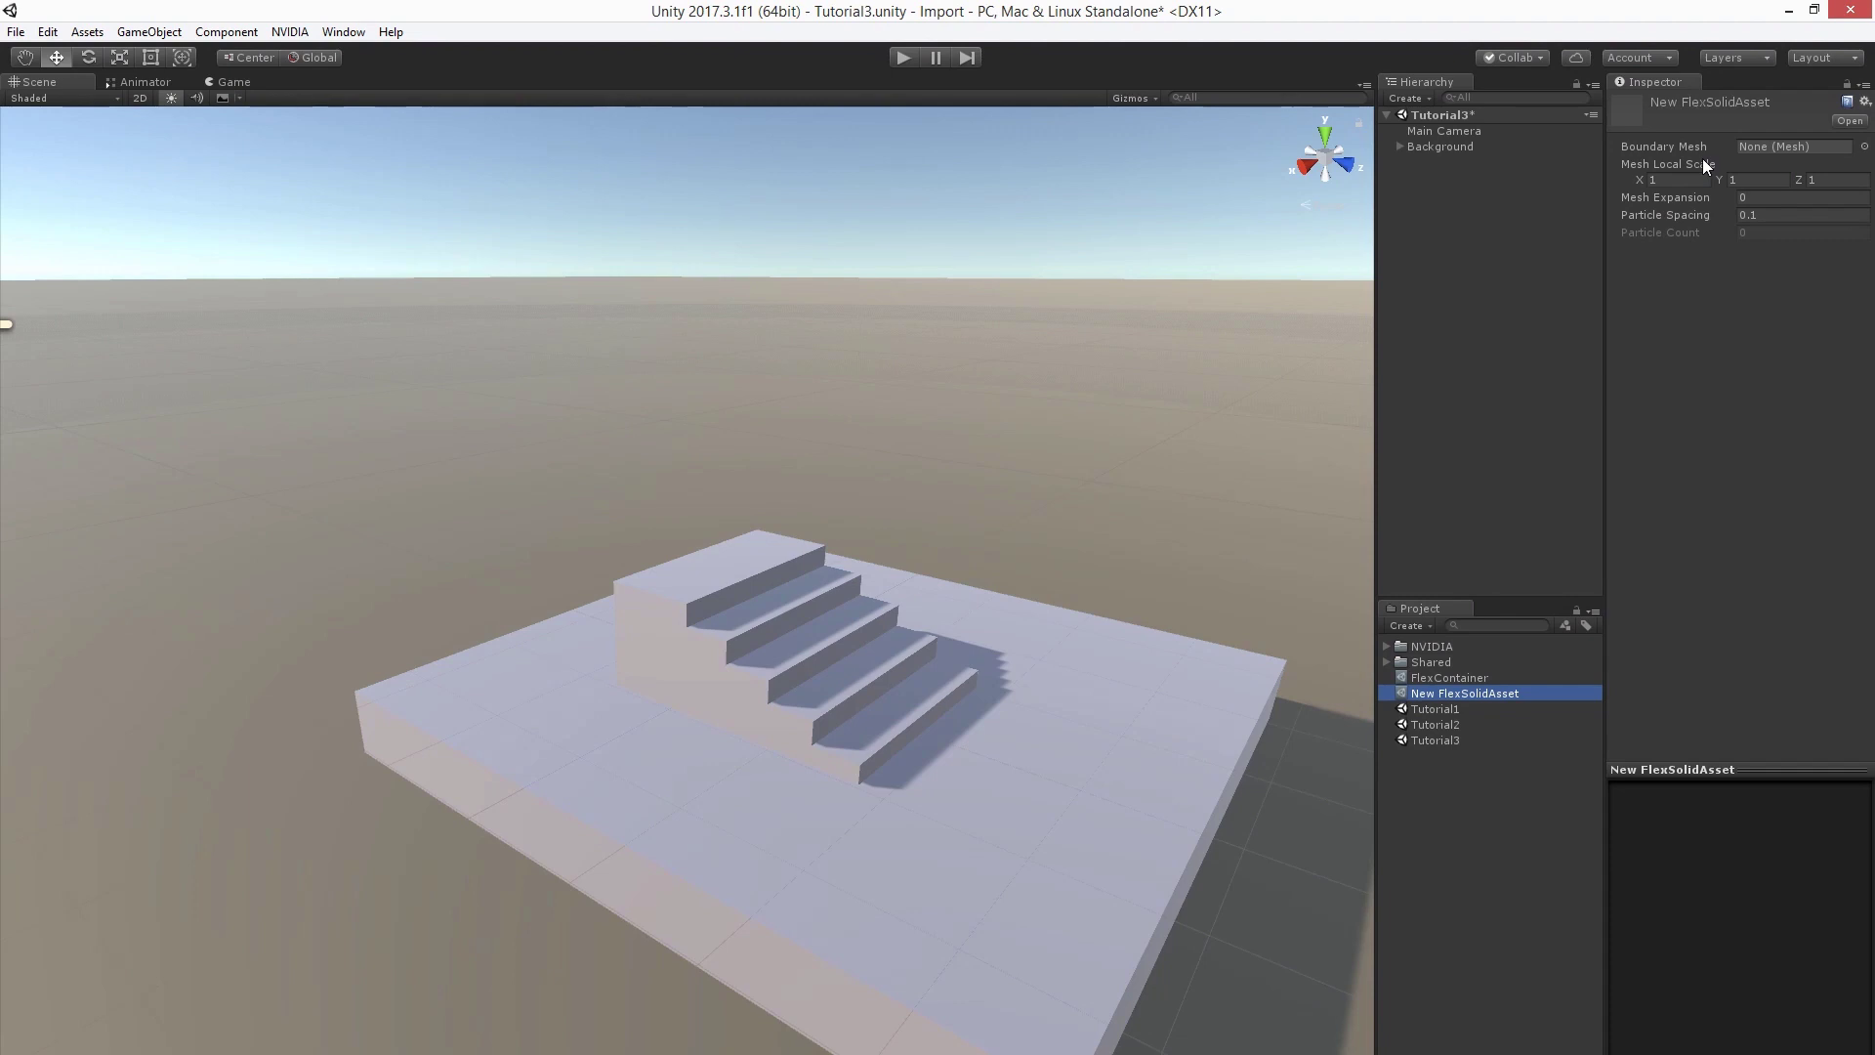
left_click(1863, 146)
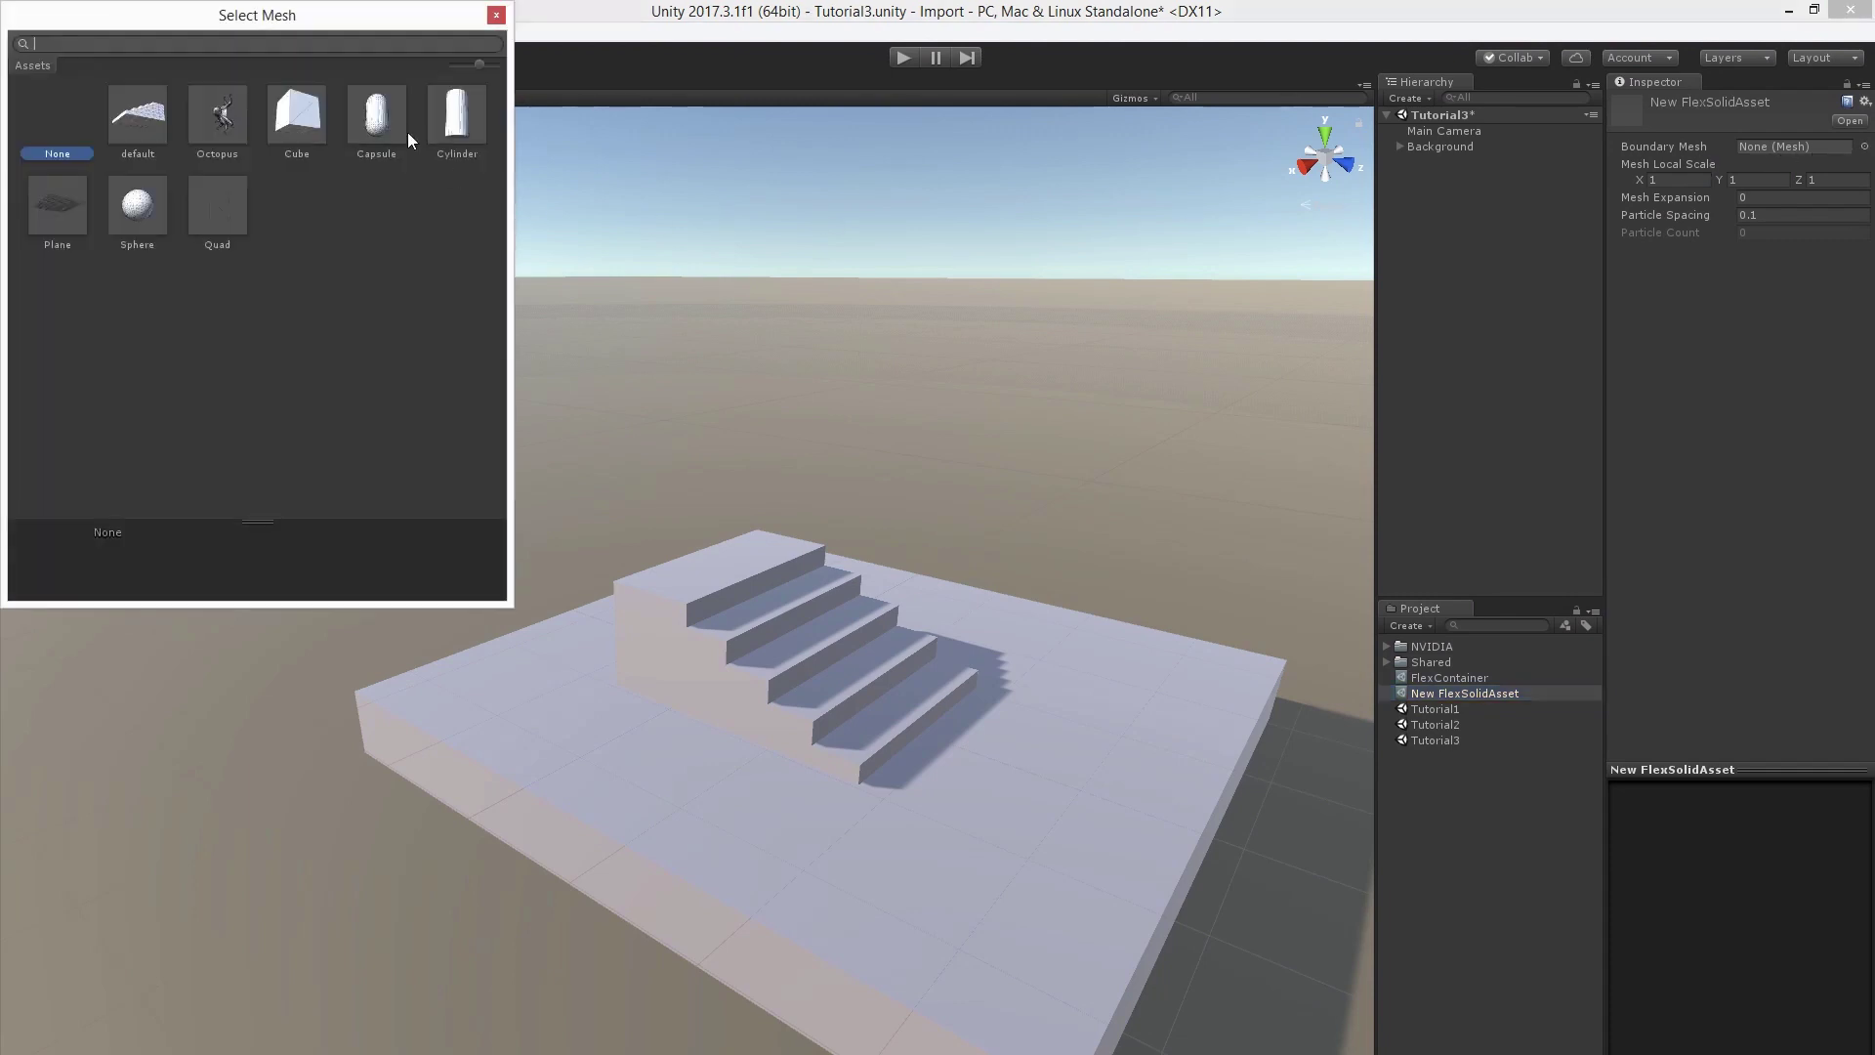
double_click(457, 115)
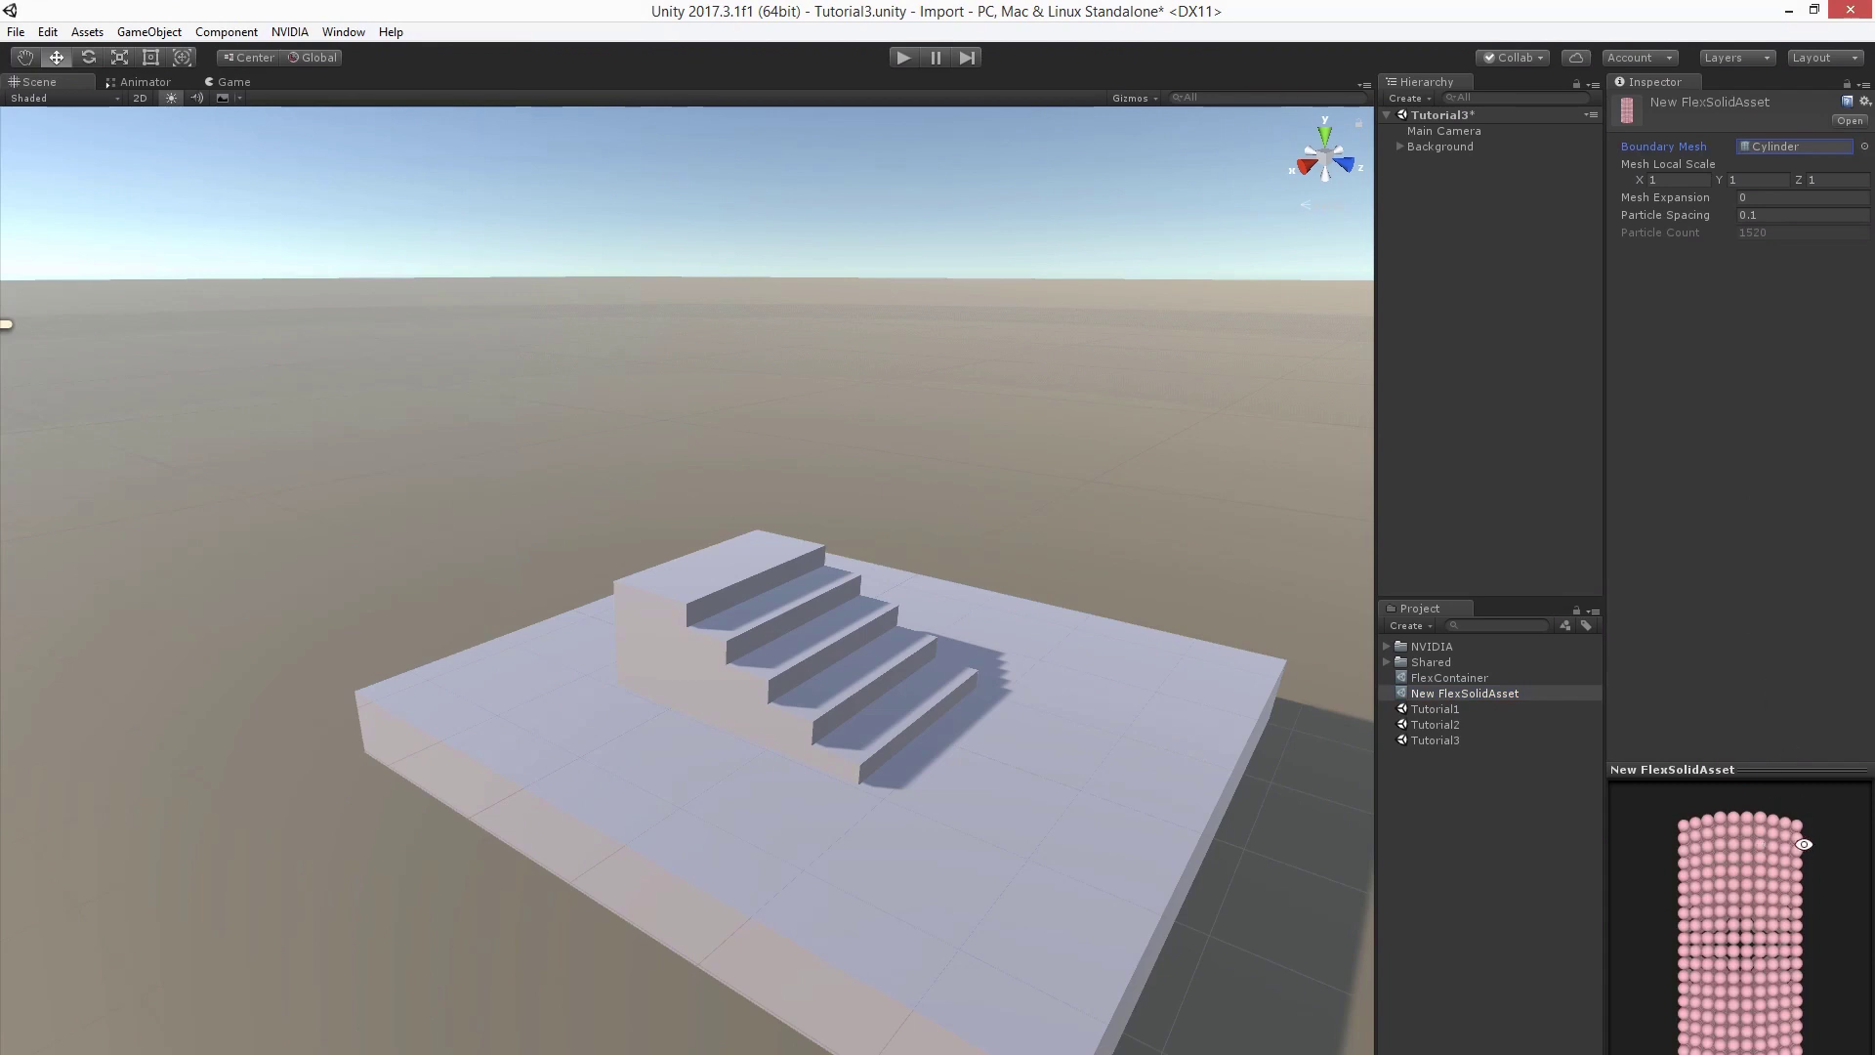
left_click_drag(1805, 845, 1766, 839)
Create an empty object in the Hierarchy named FlexSolidActor.
right_click(1446, 190)
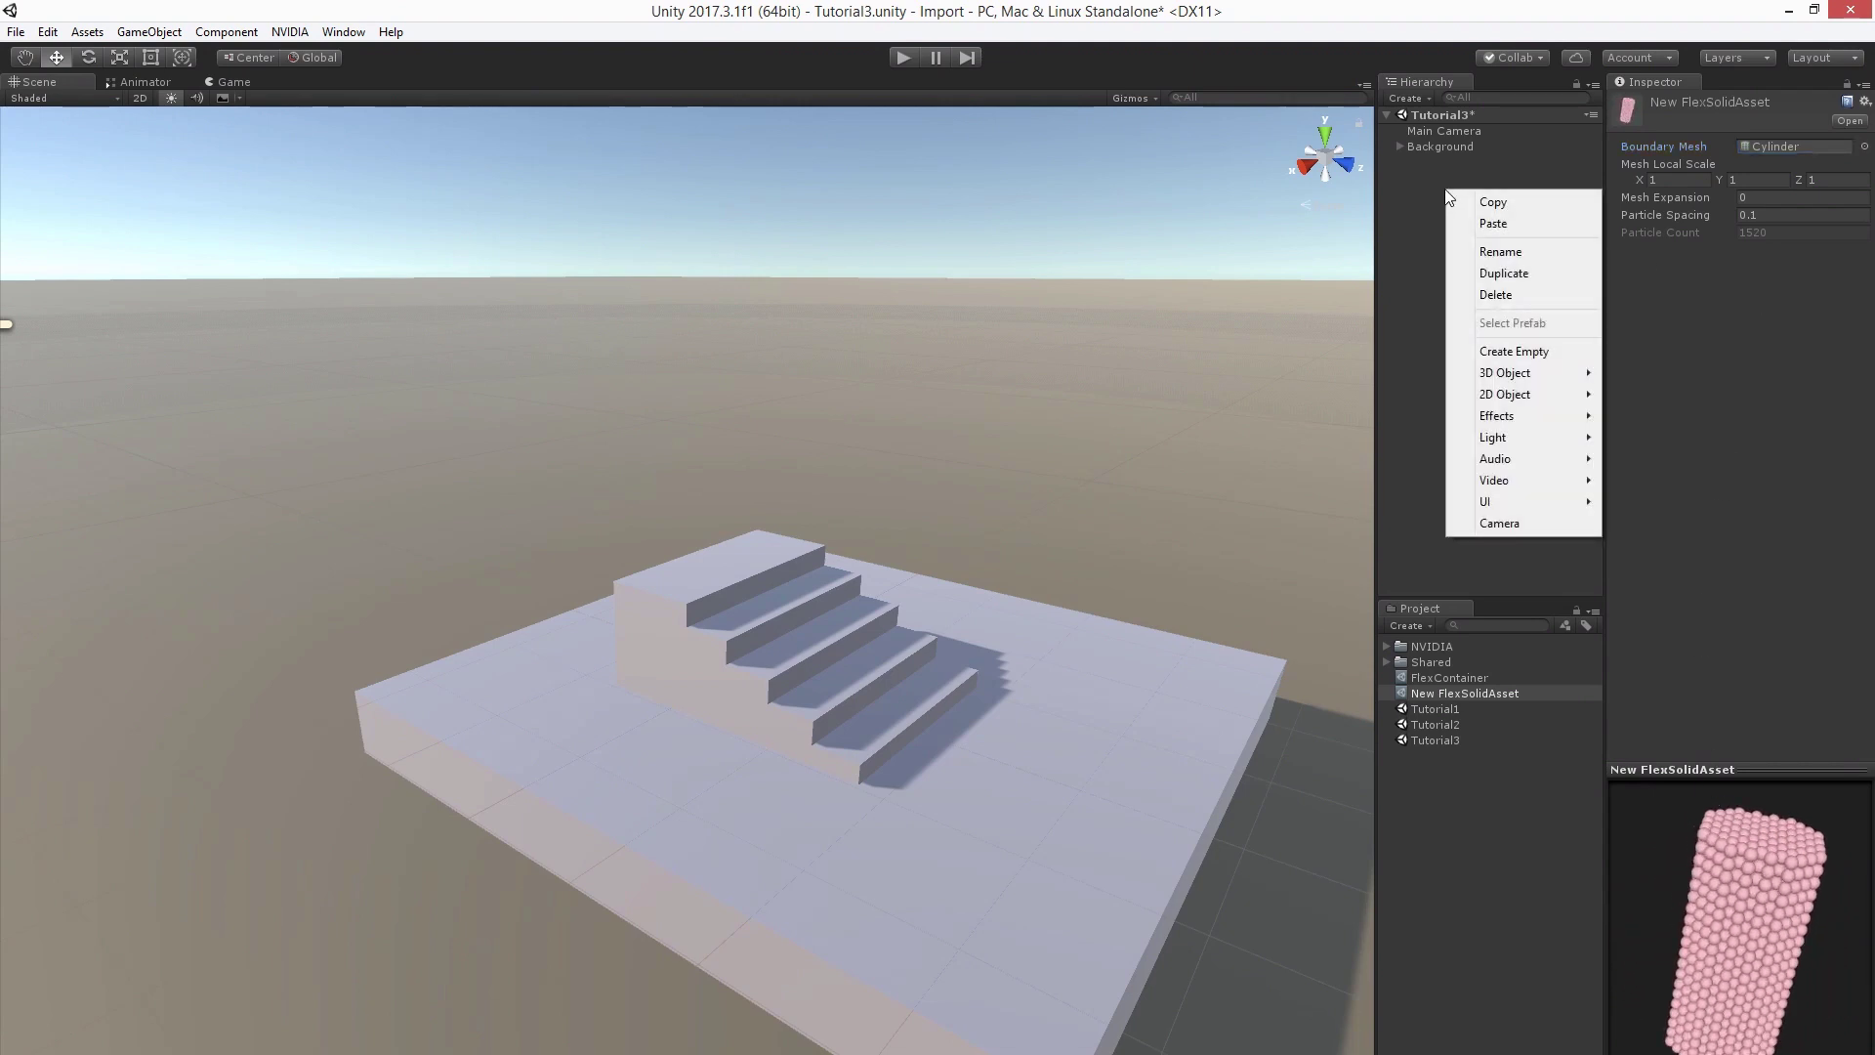
left_click(1528, 351)
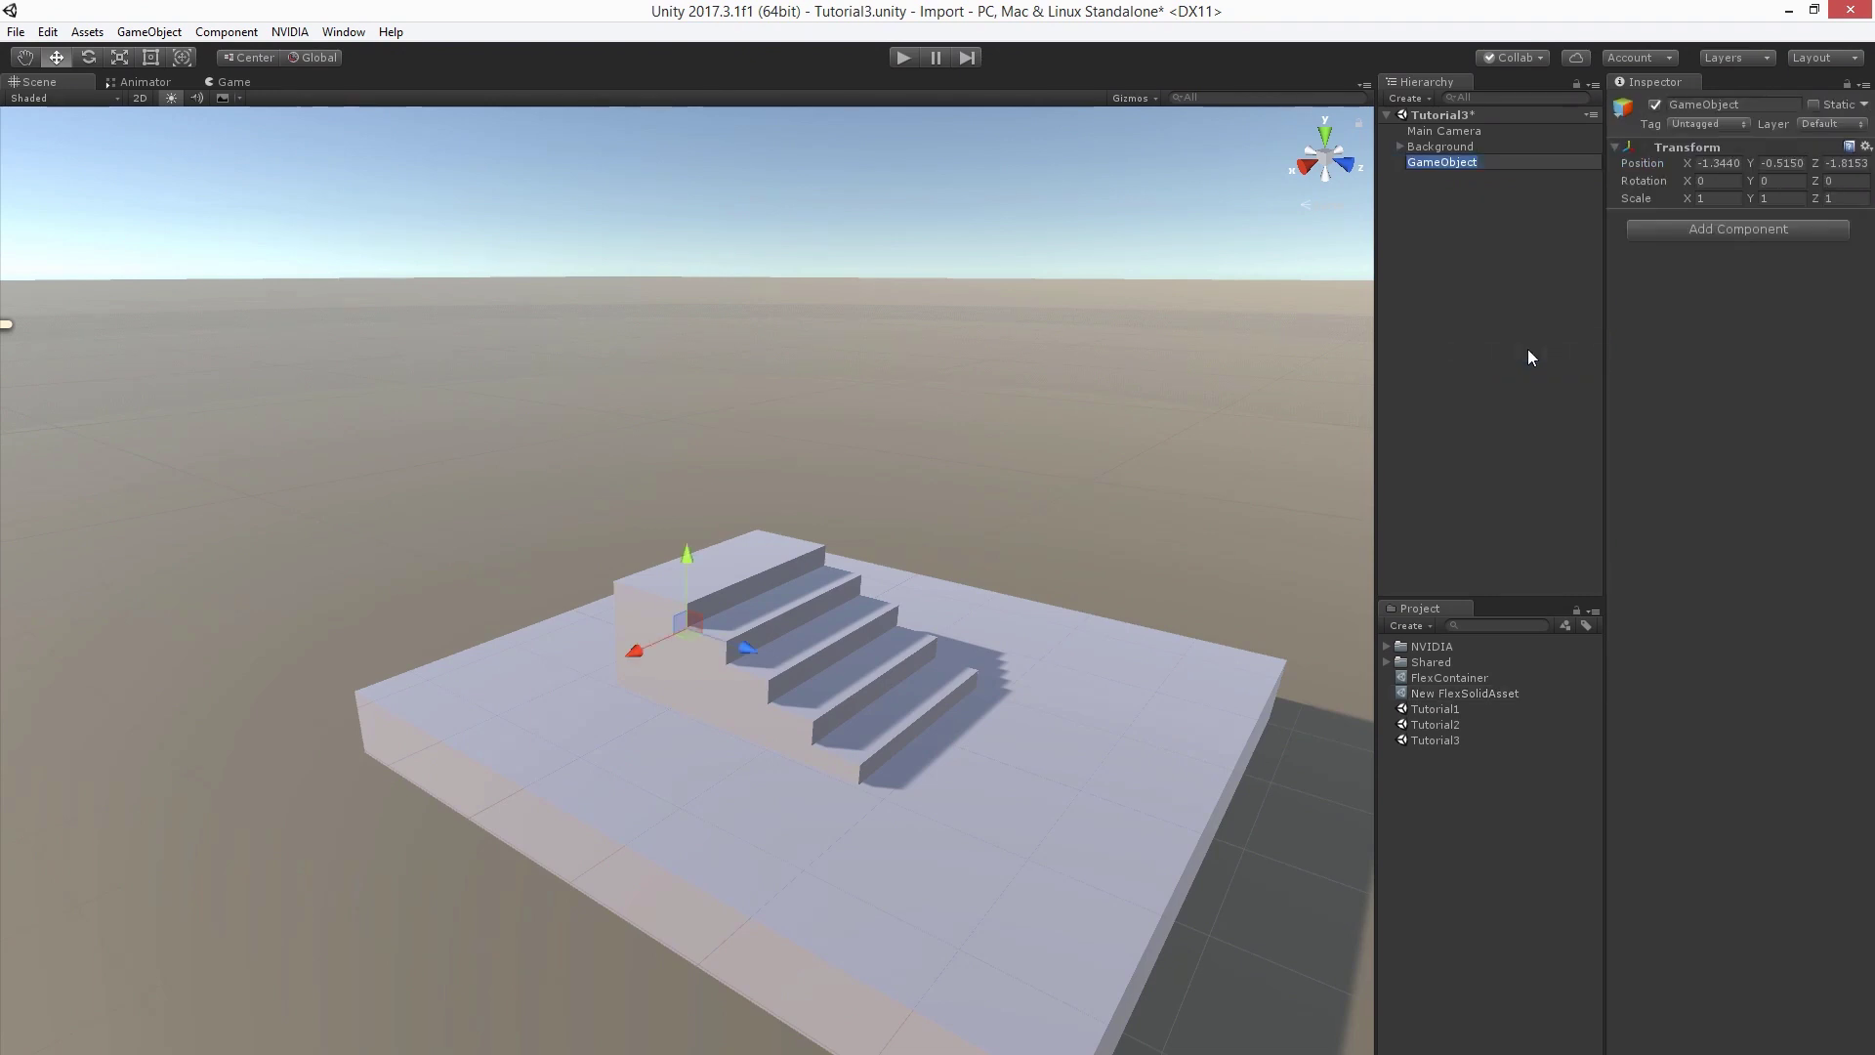
type("FlexSolidActor")
key("Return")
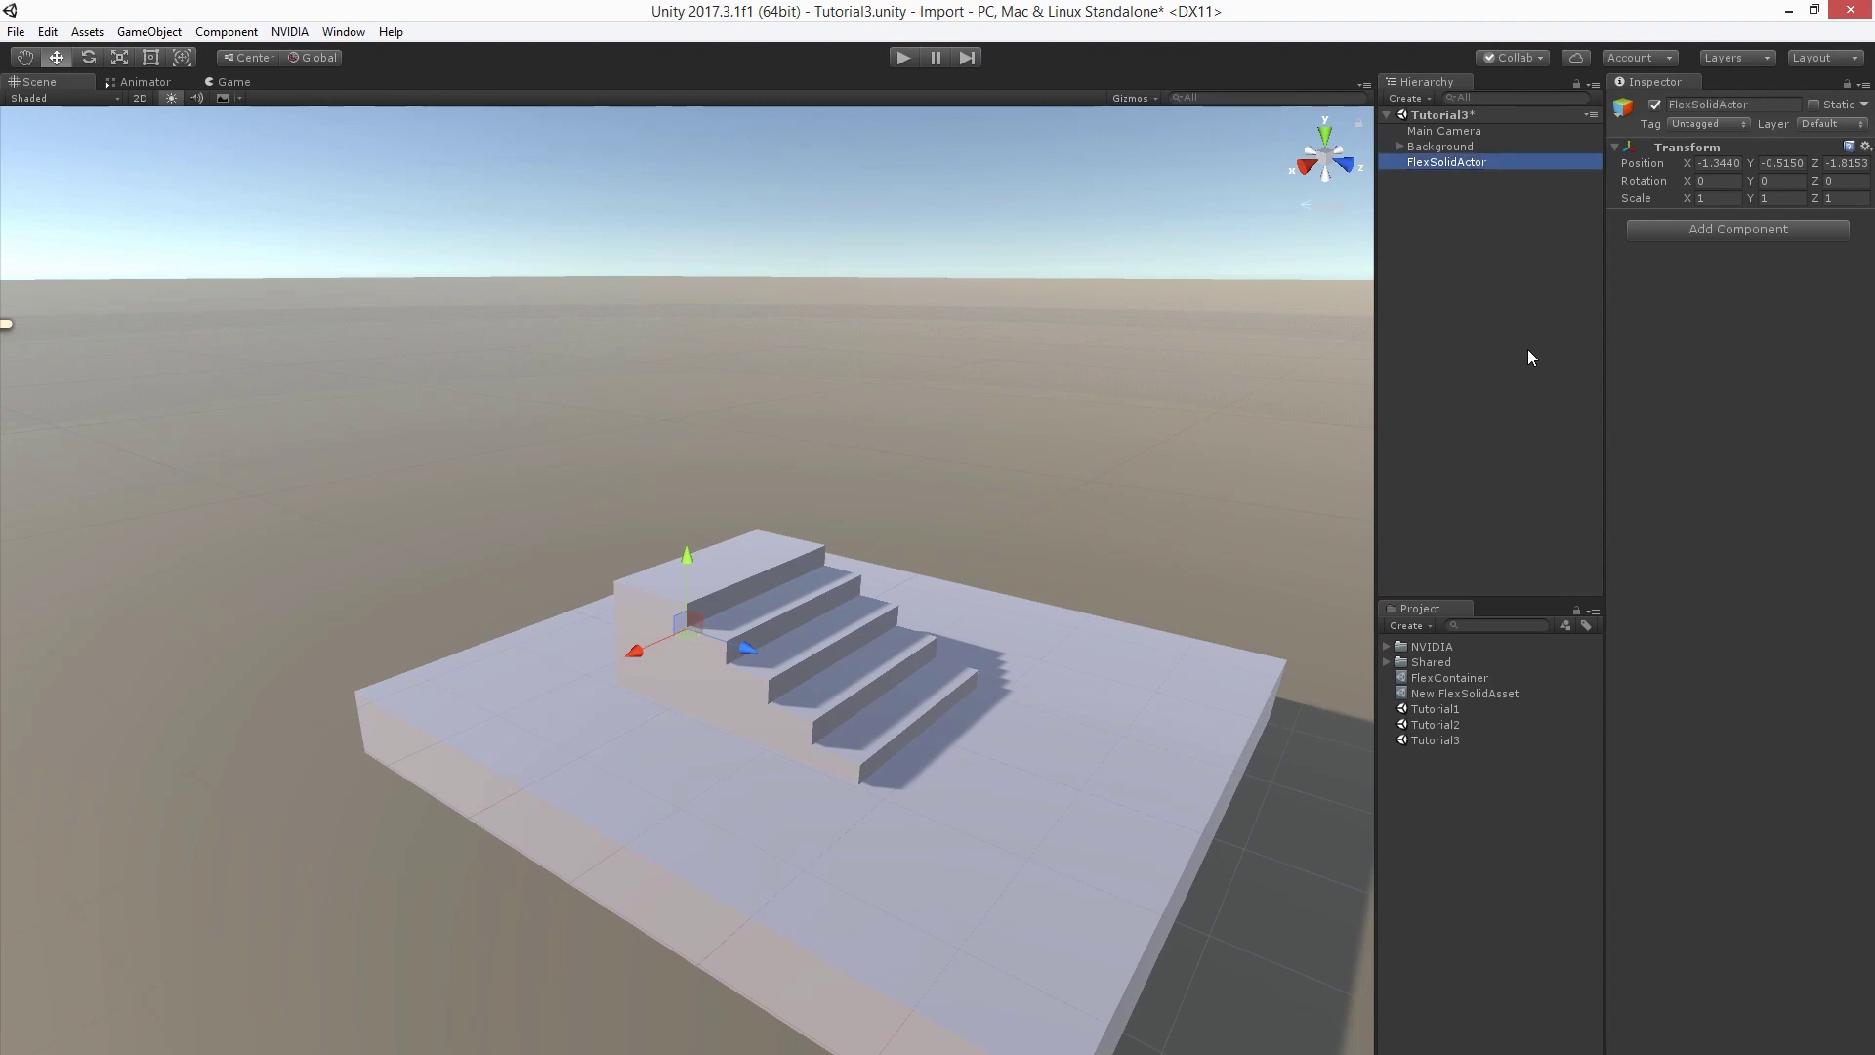
Add a Flex Solid Actor component to FlexSolidActor.
left_click(1709, 231)
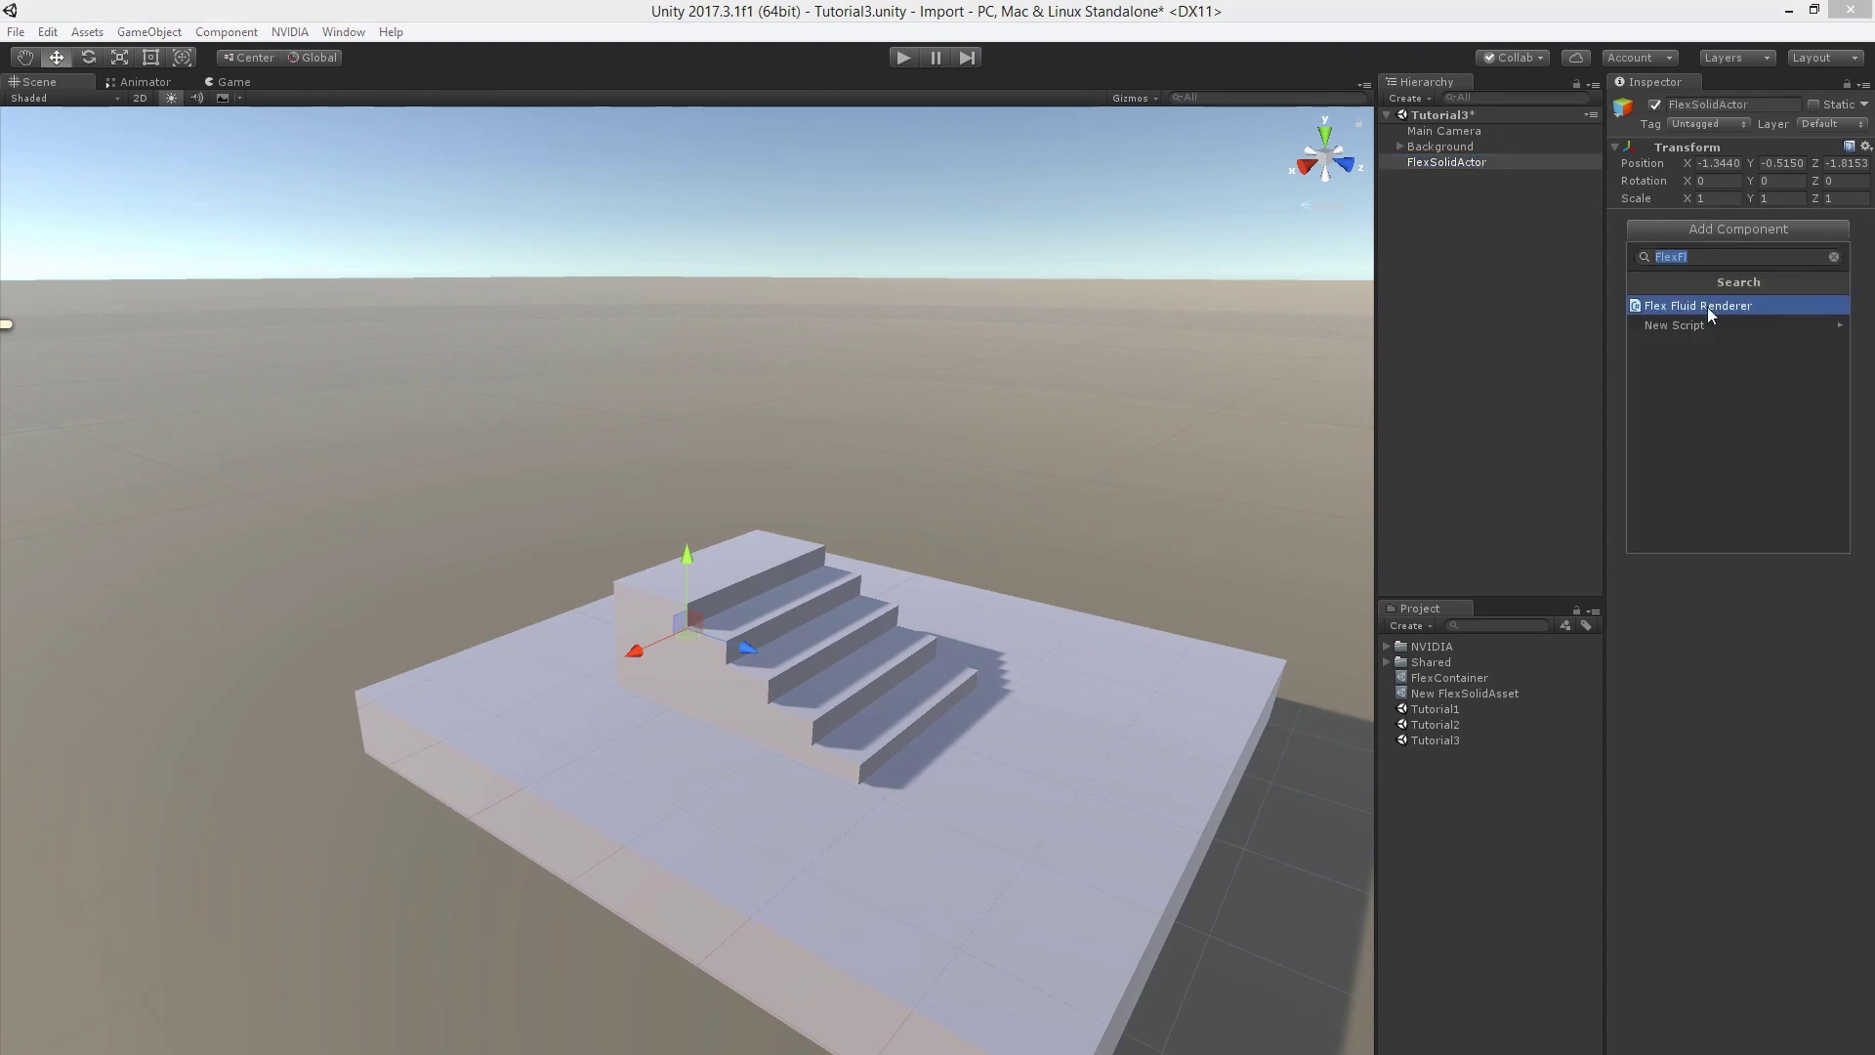
type("Flex")
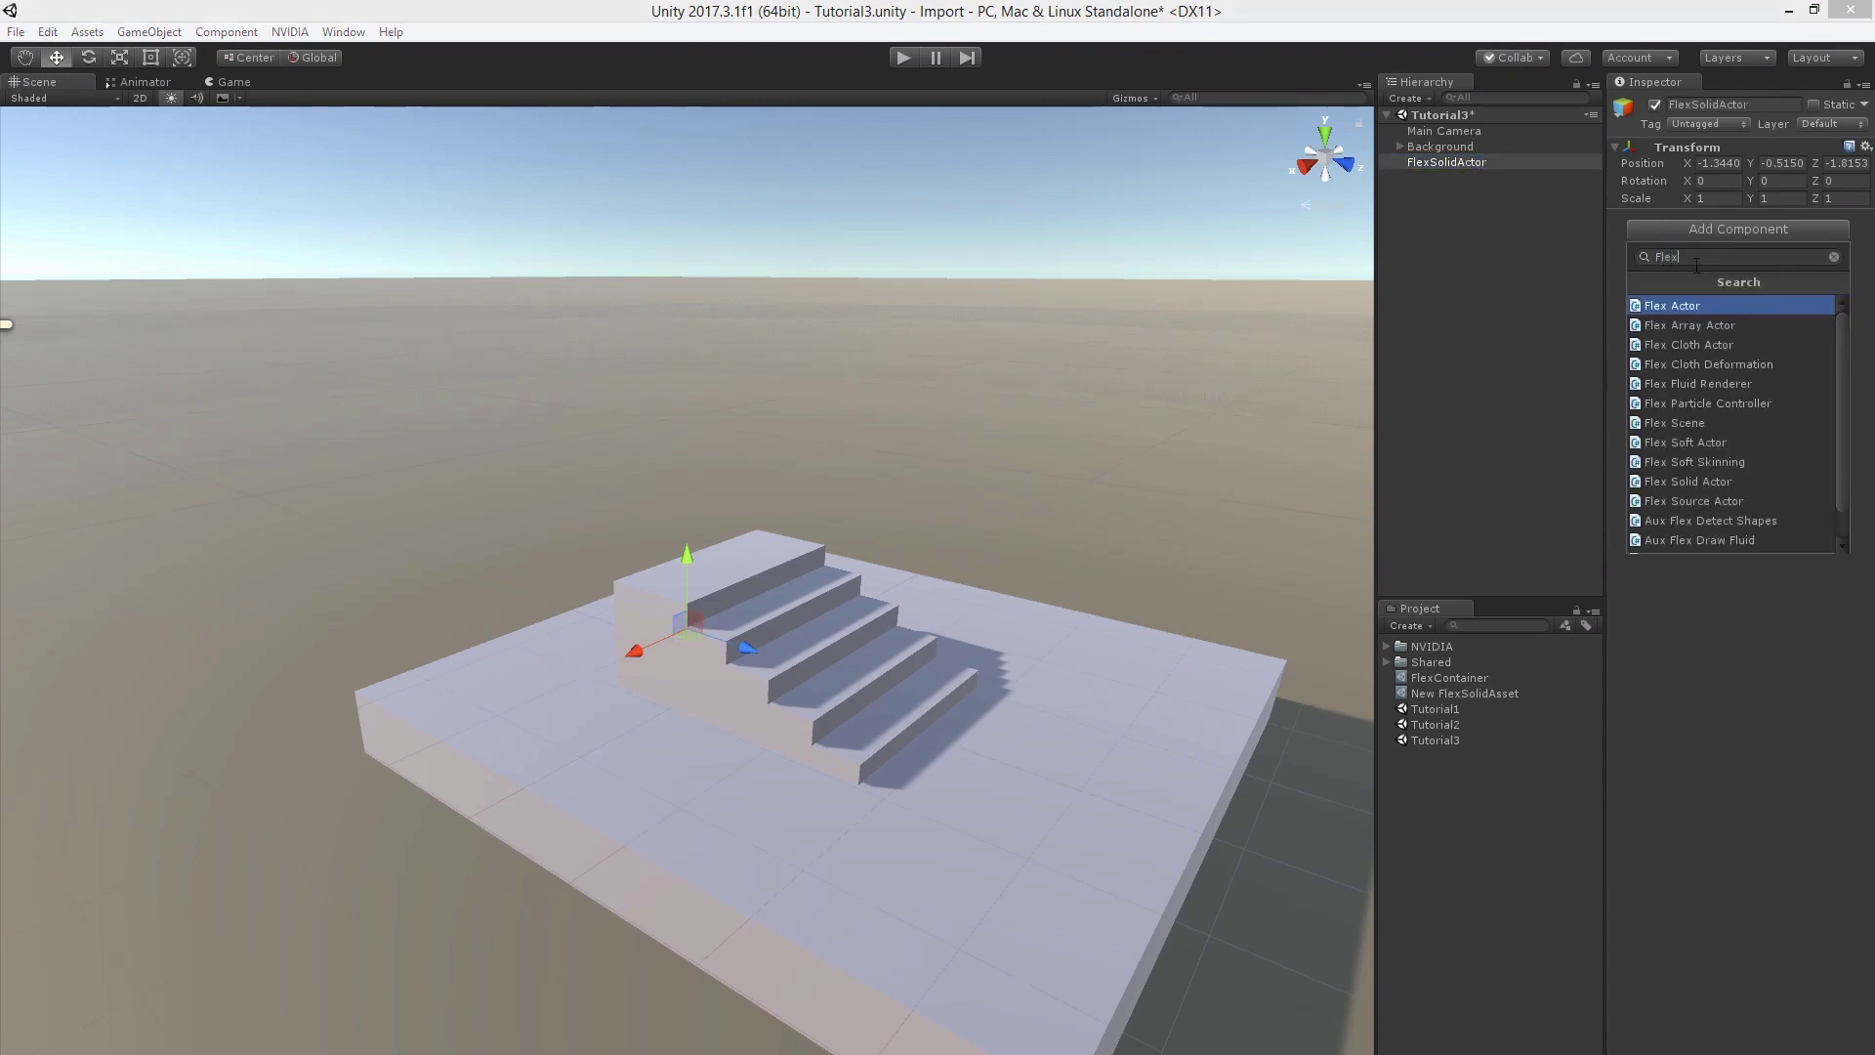
left_click(1734, 478)
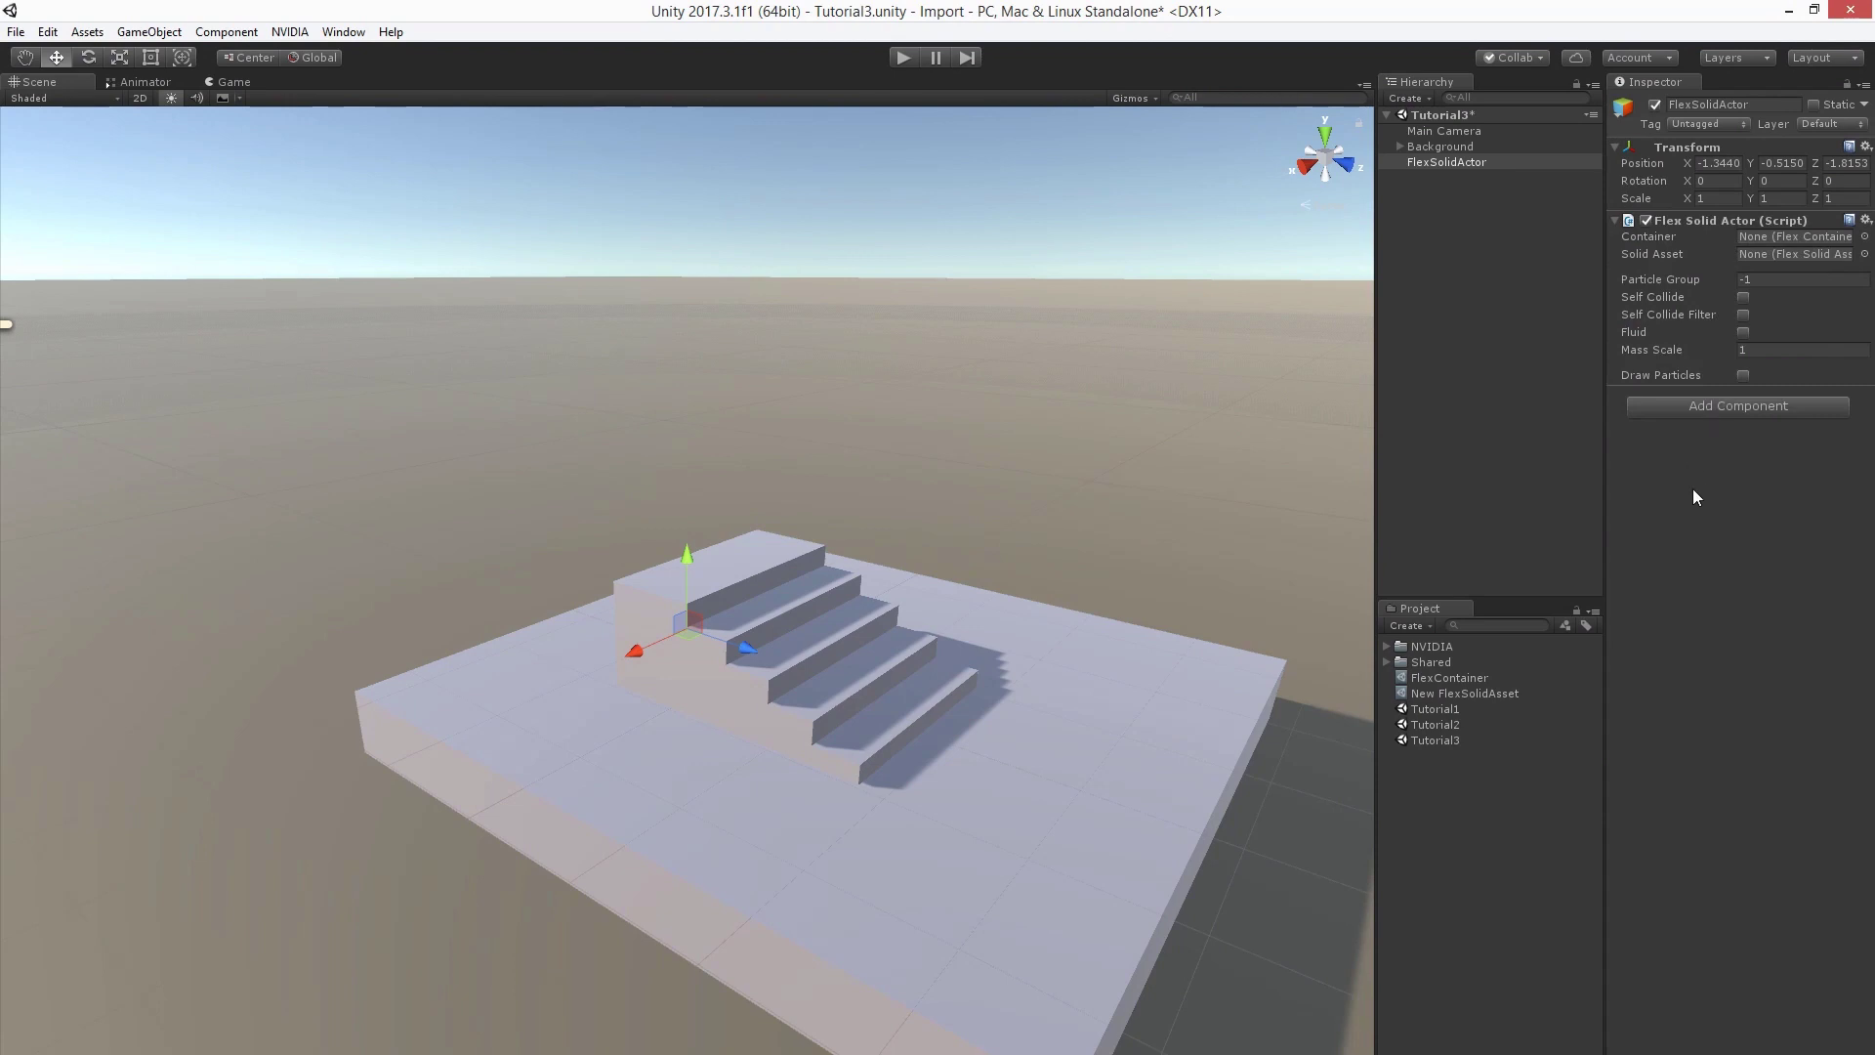
Assign FlexContainer as the actor's container and set its position to 0, 2, 0.
left_click_drag(1453, 678, 1803, 258)
type("0")
key("Tab")
type("0")
key("Tab")
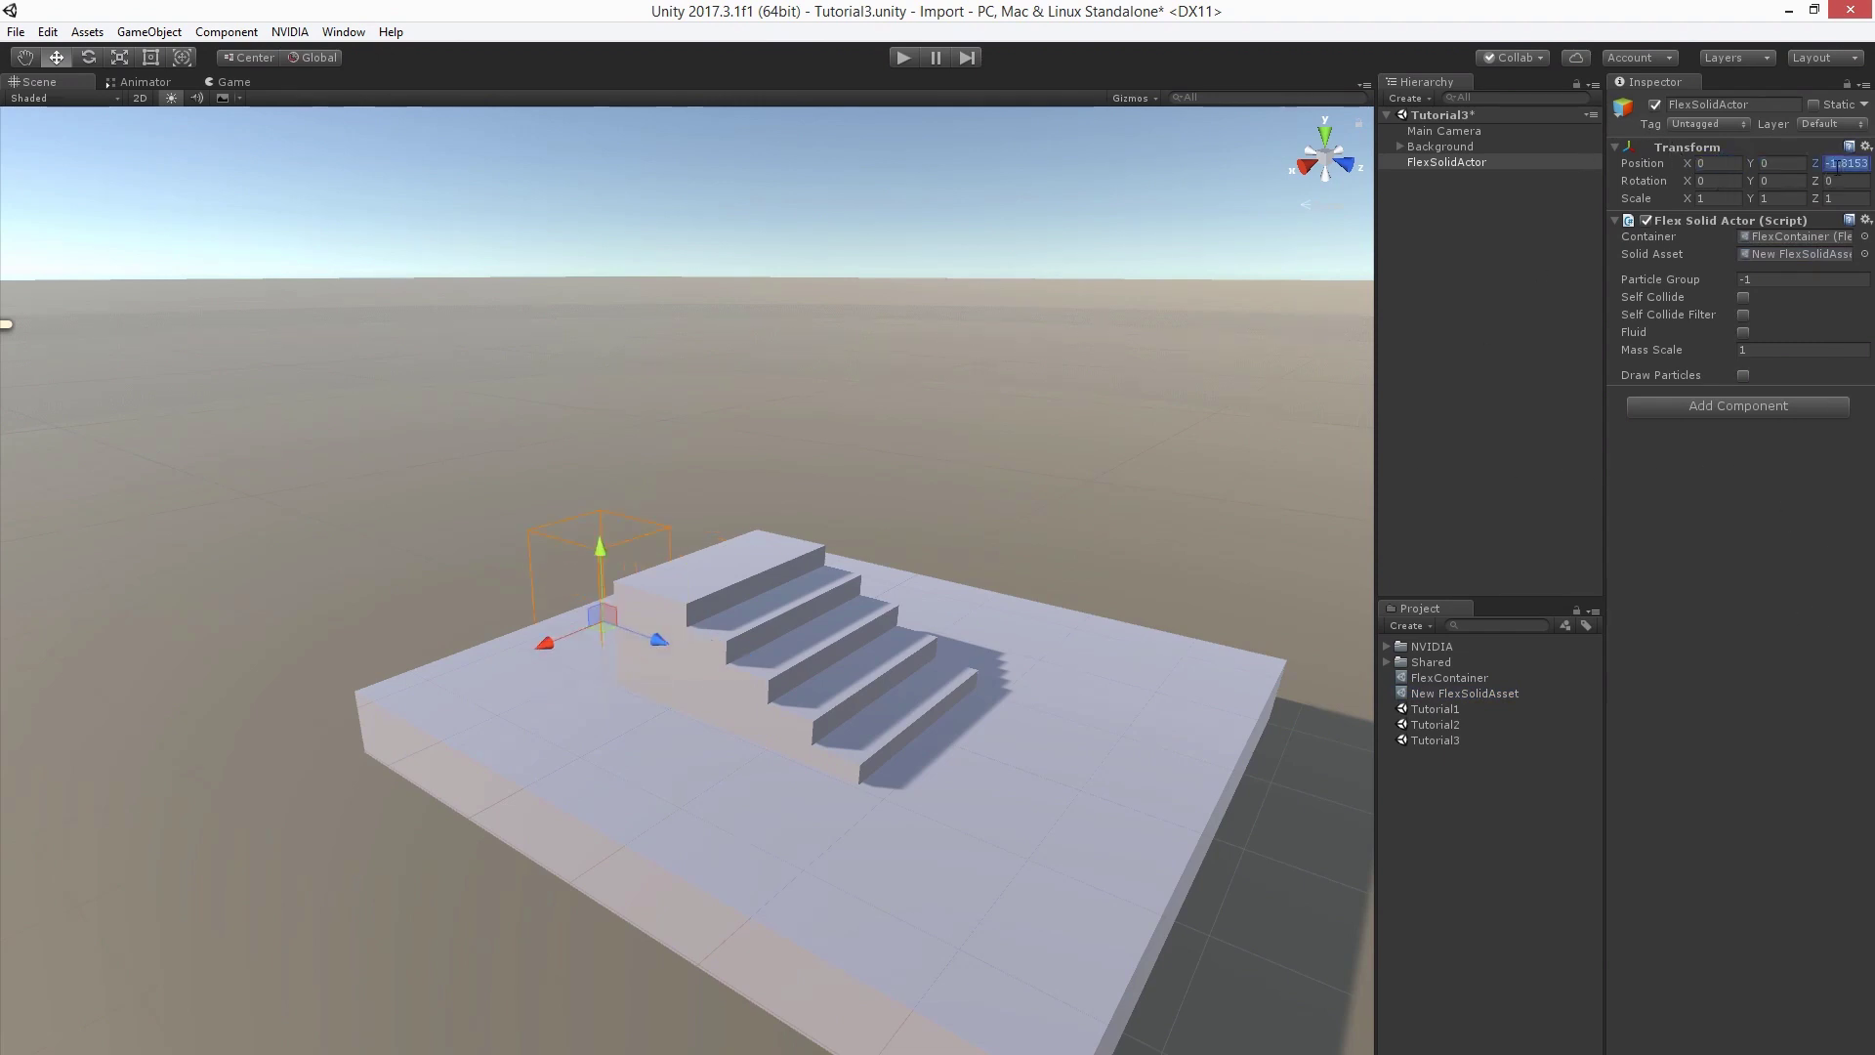
type("0")
left_click(1777, 163)
type("2")
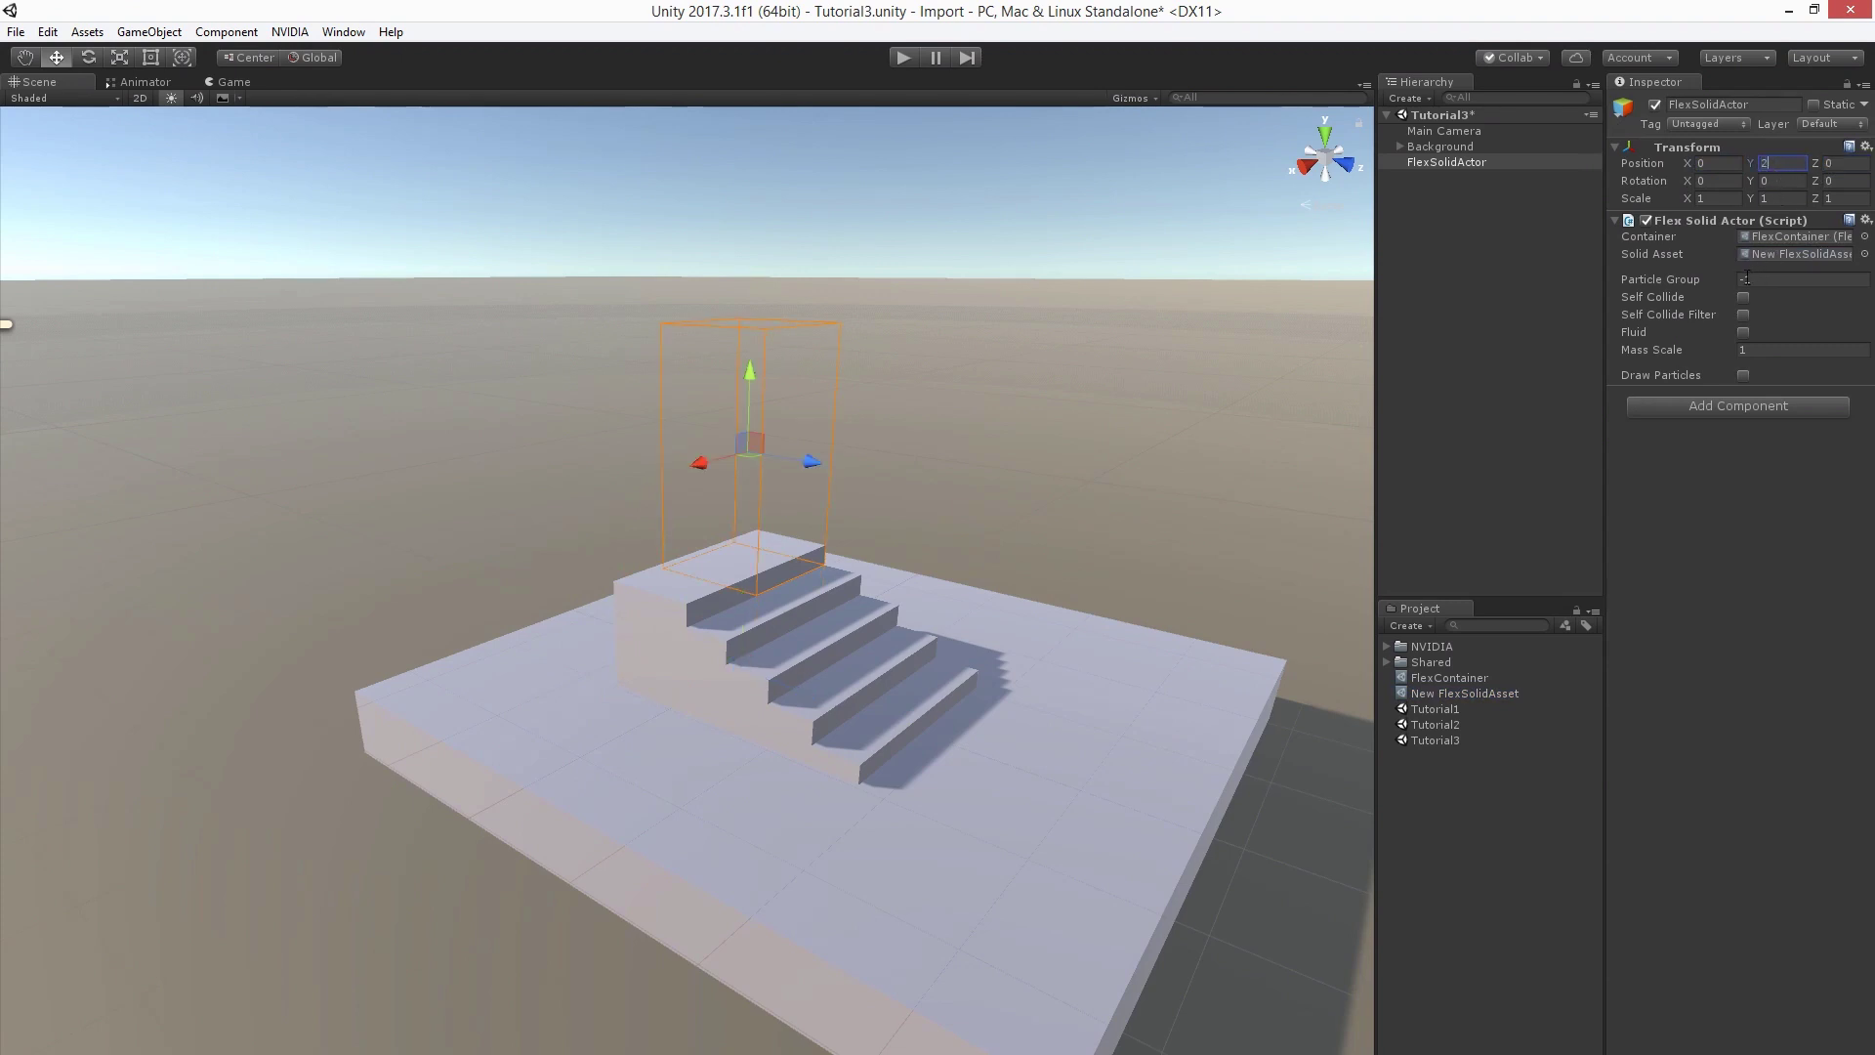
Enable Draw Particles and test-play the scene to watch the particle cylinder fall.
left_click(1743, 374)
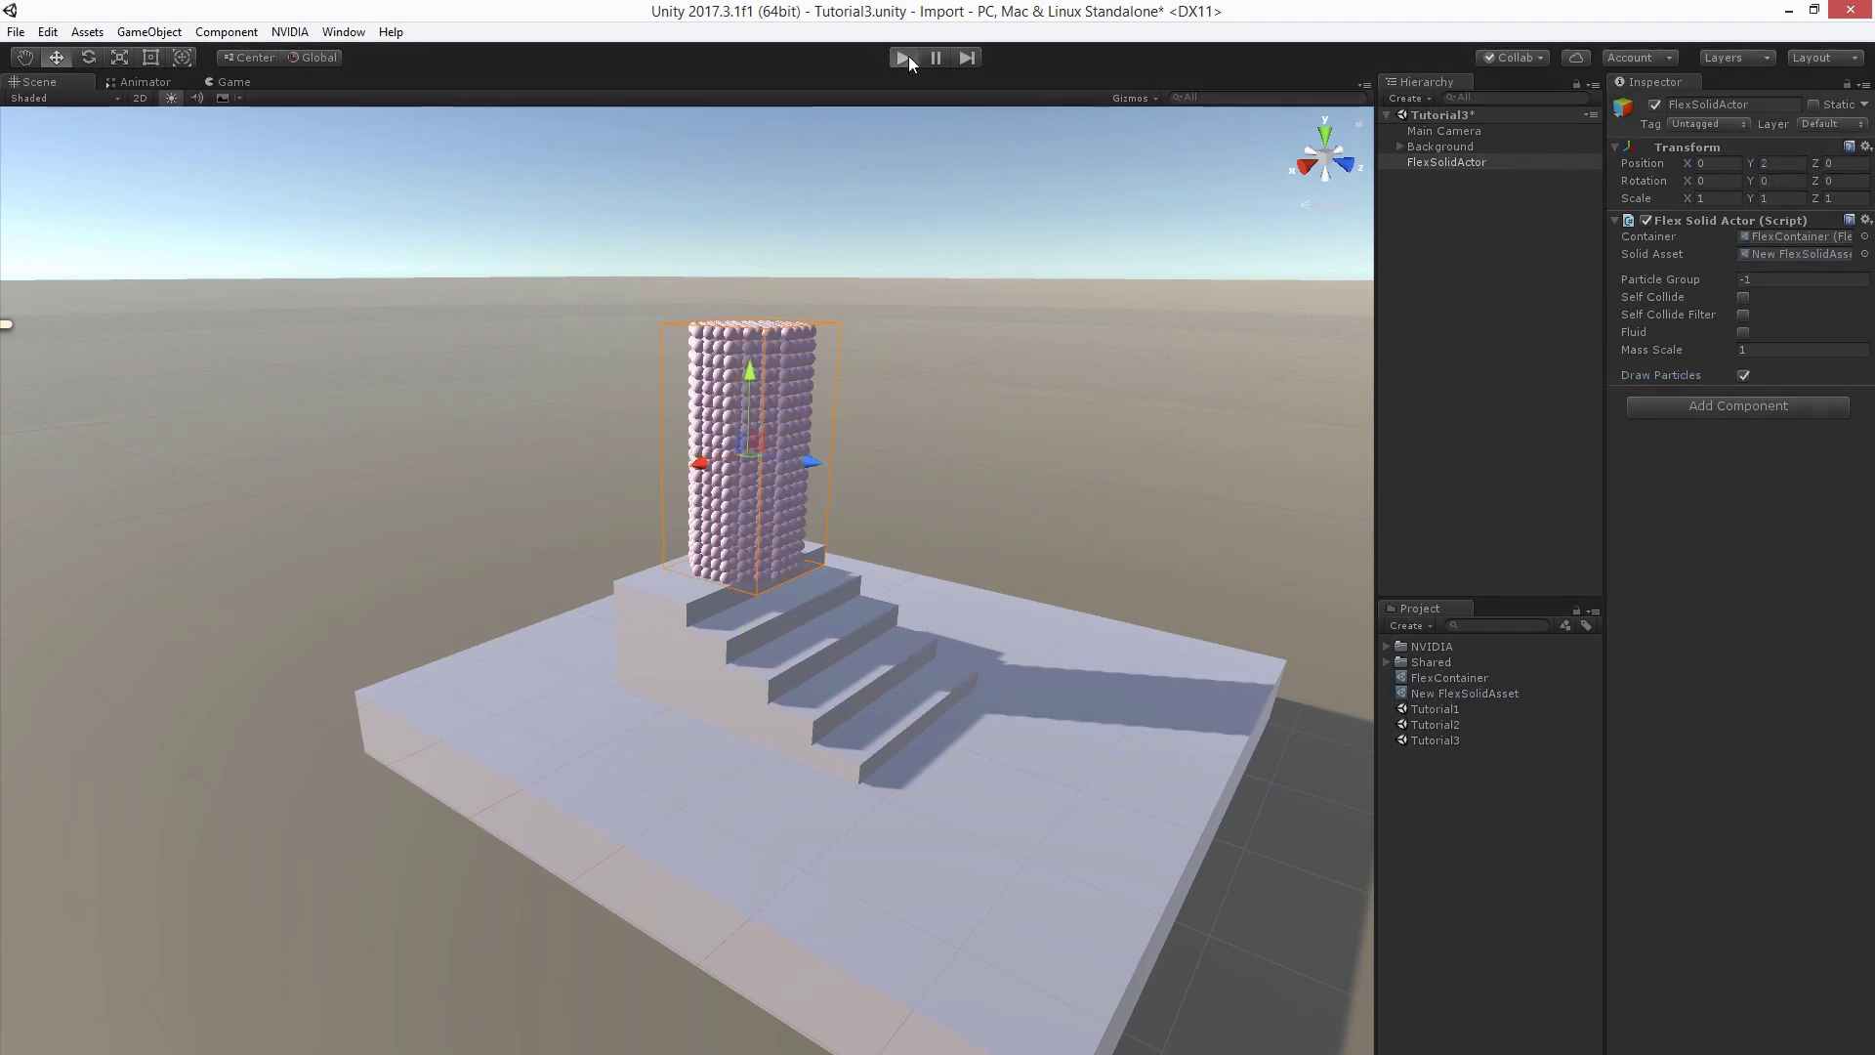
left_click(906, 57)
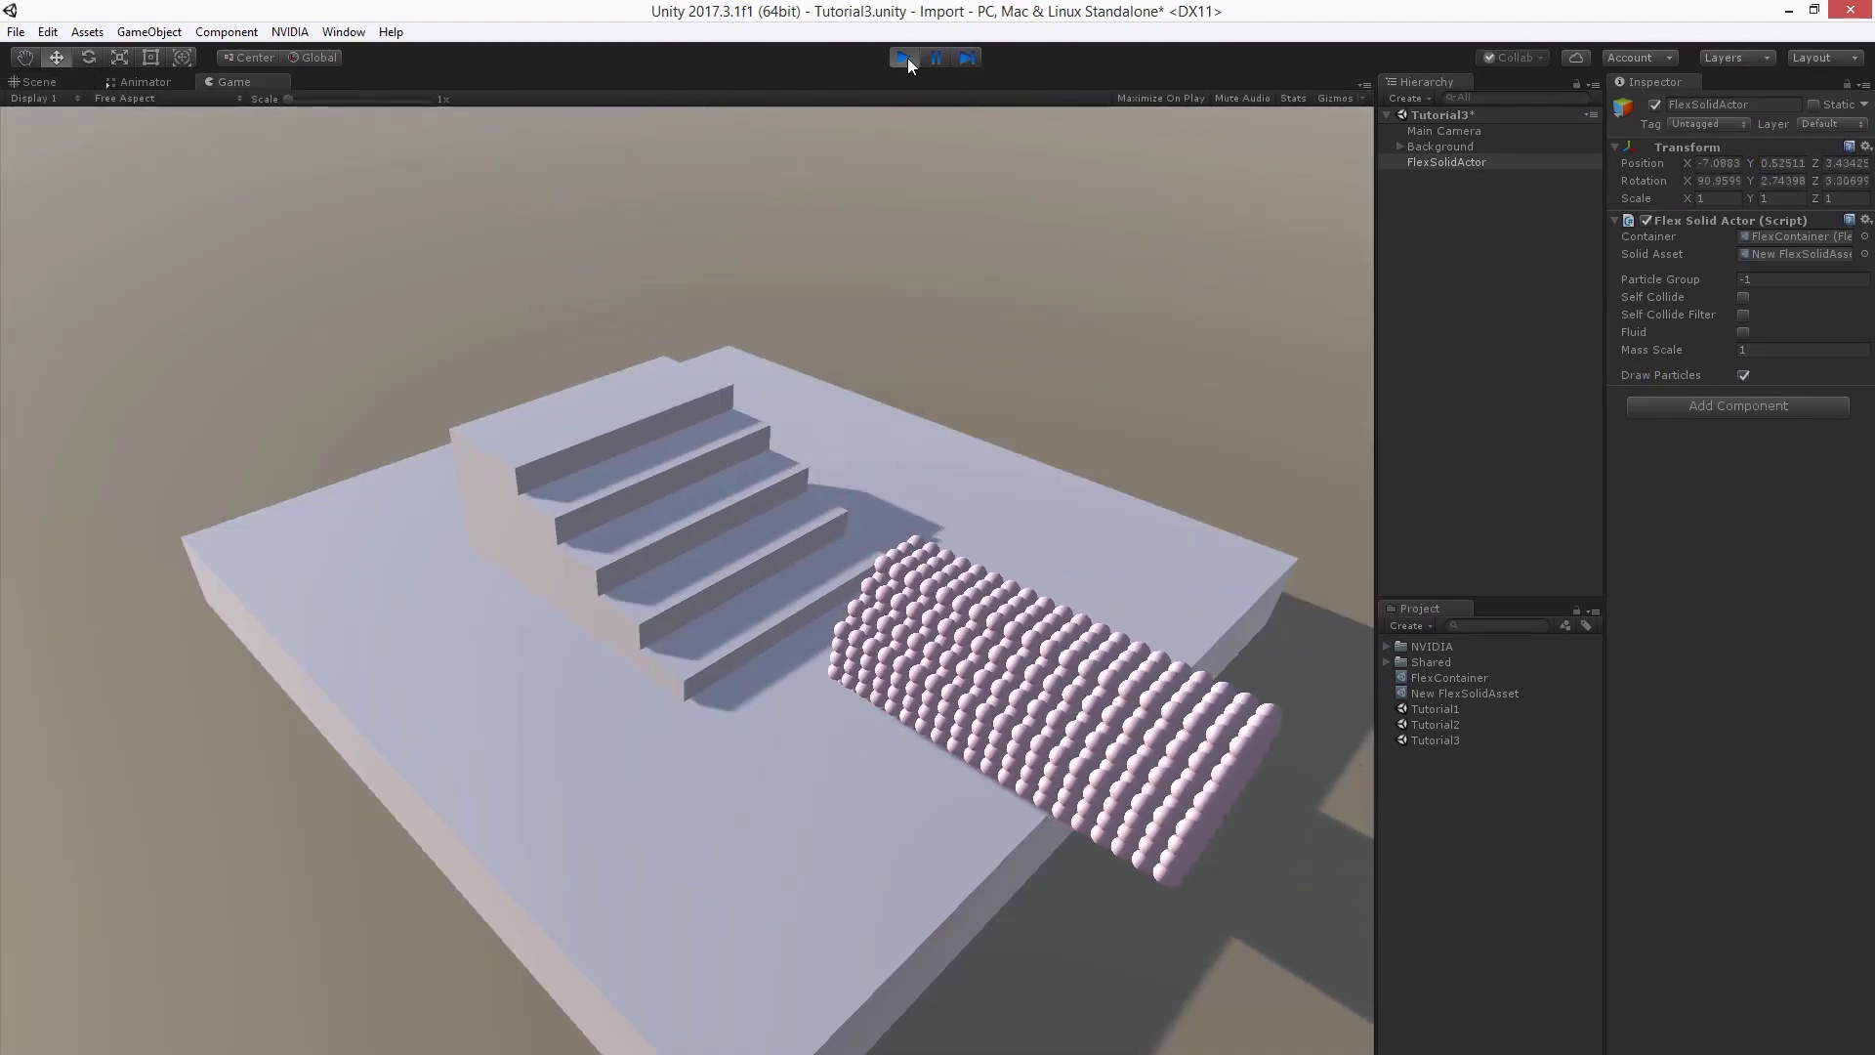
left_click(906, 57)
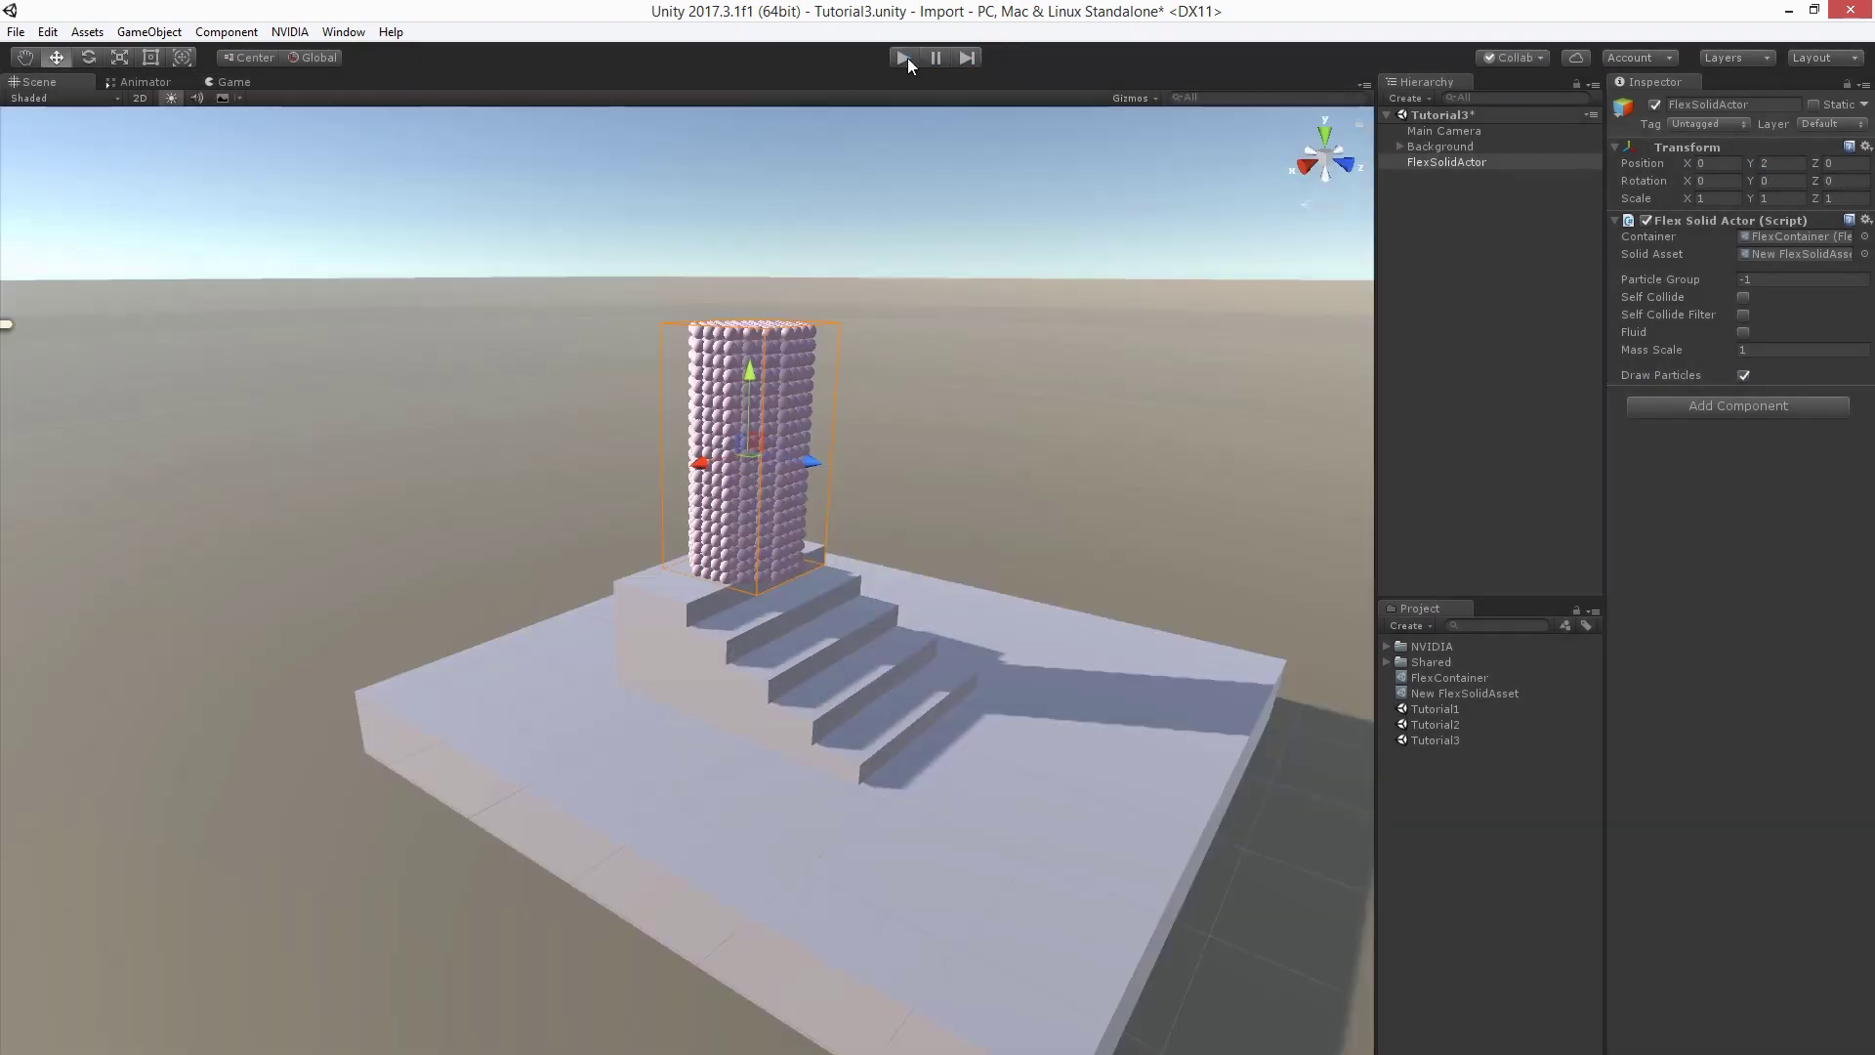
Turn off particle drawing and add a Mesh Filter using the Cylinder mesh.
left_click(1744, 375)
left_click(1767, 408)
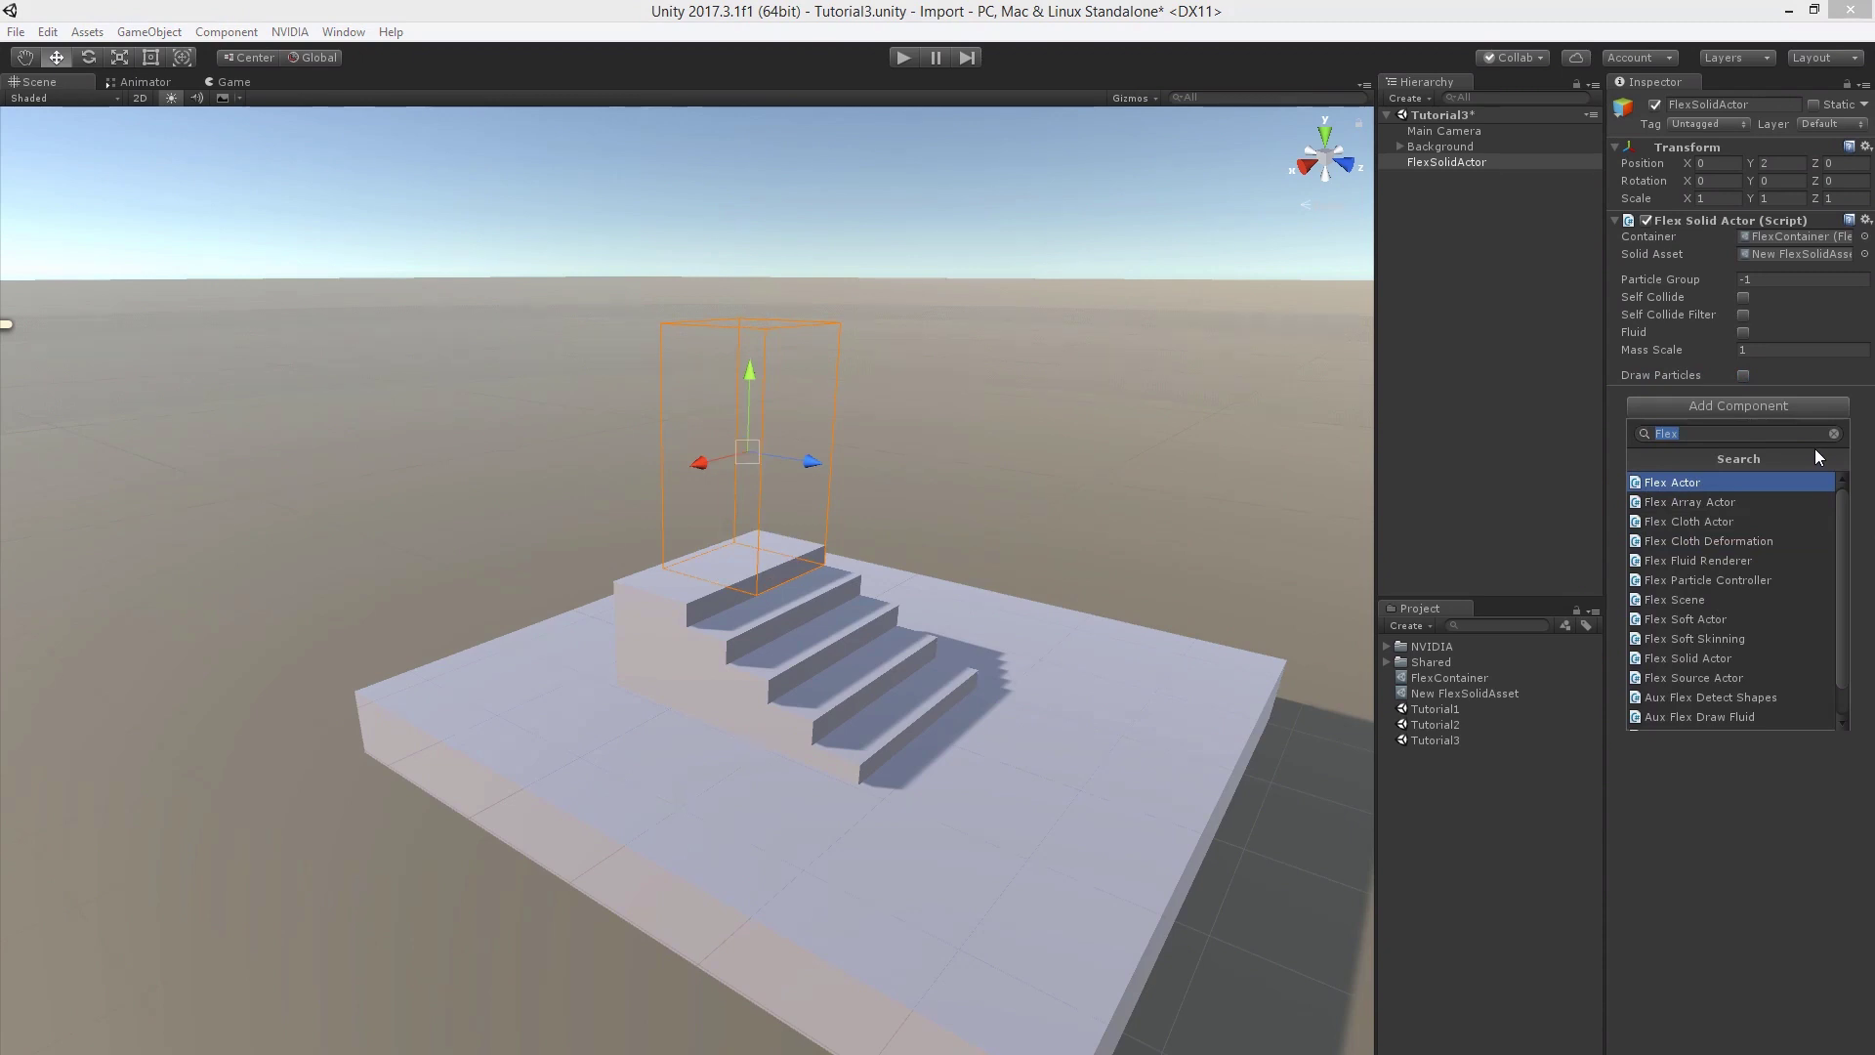
type("Mesh")
key("Down")
key("Return")
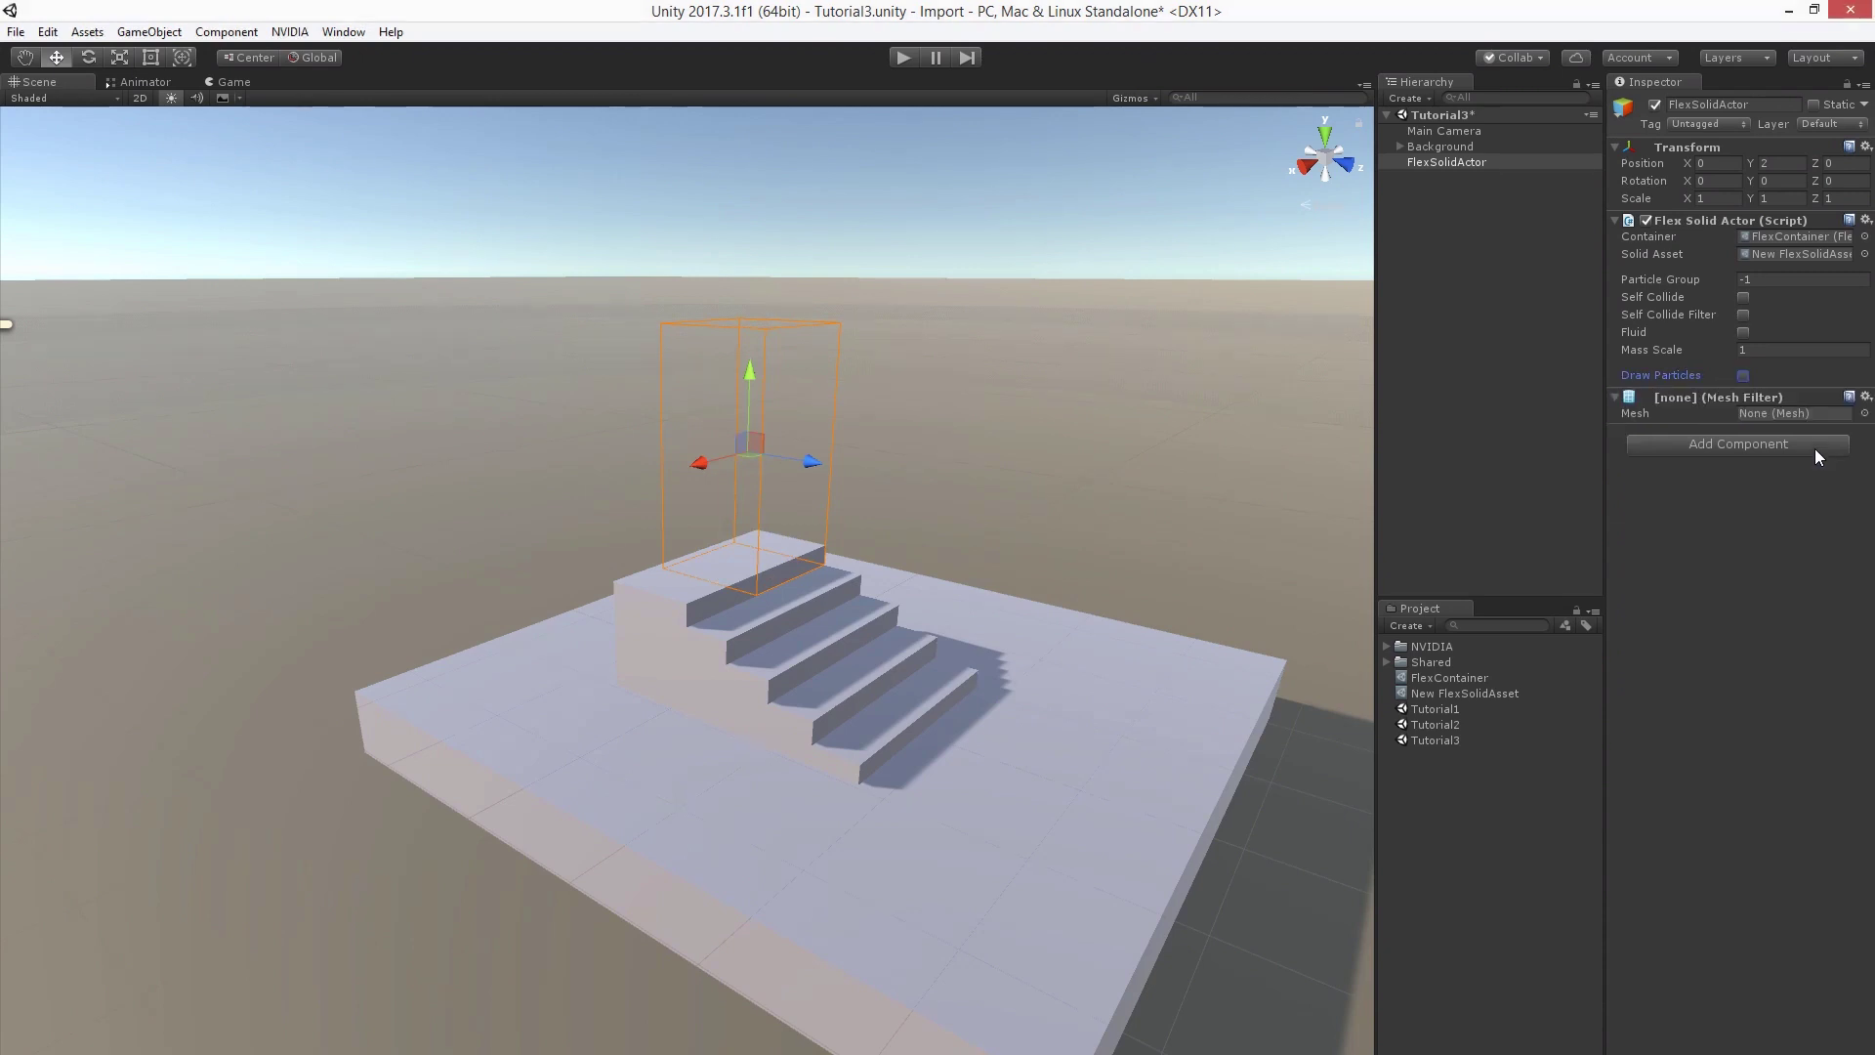
left_click(1864, 413)
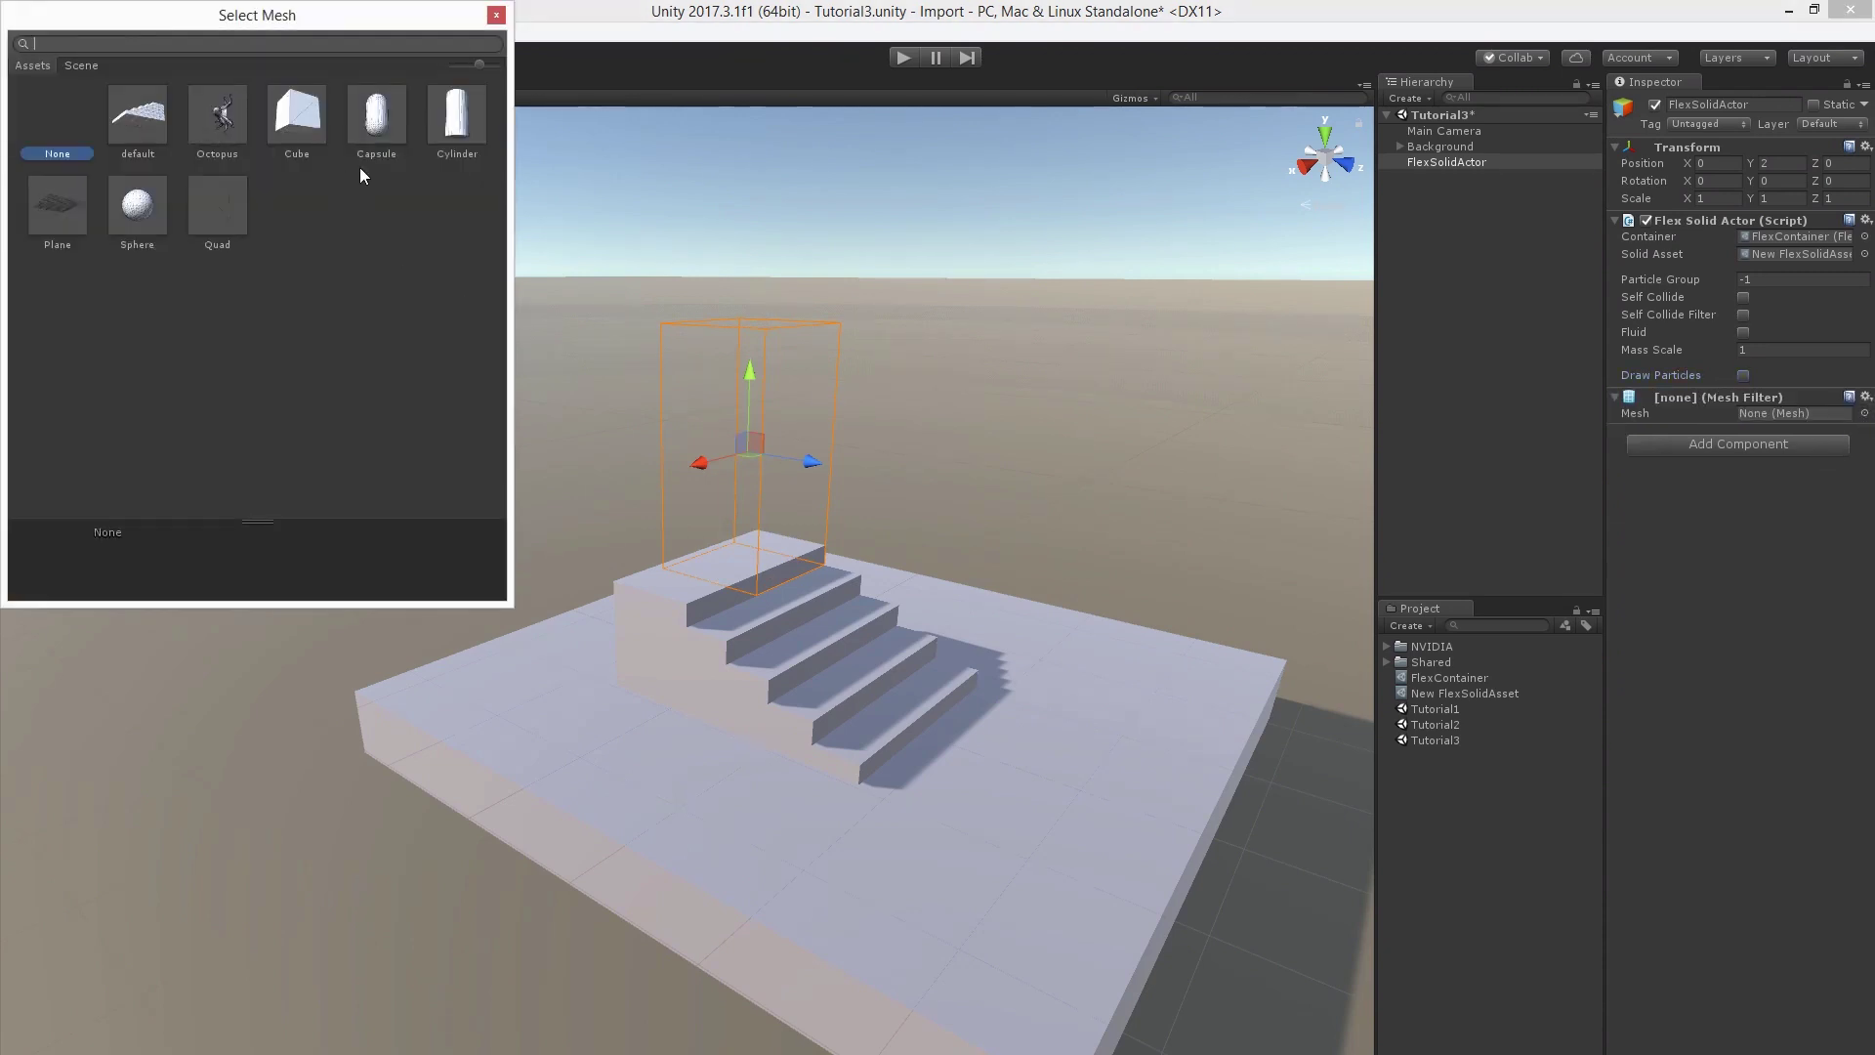
left_click(459, 113)
double_click(459, 112)
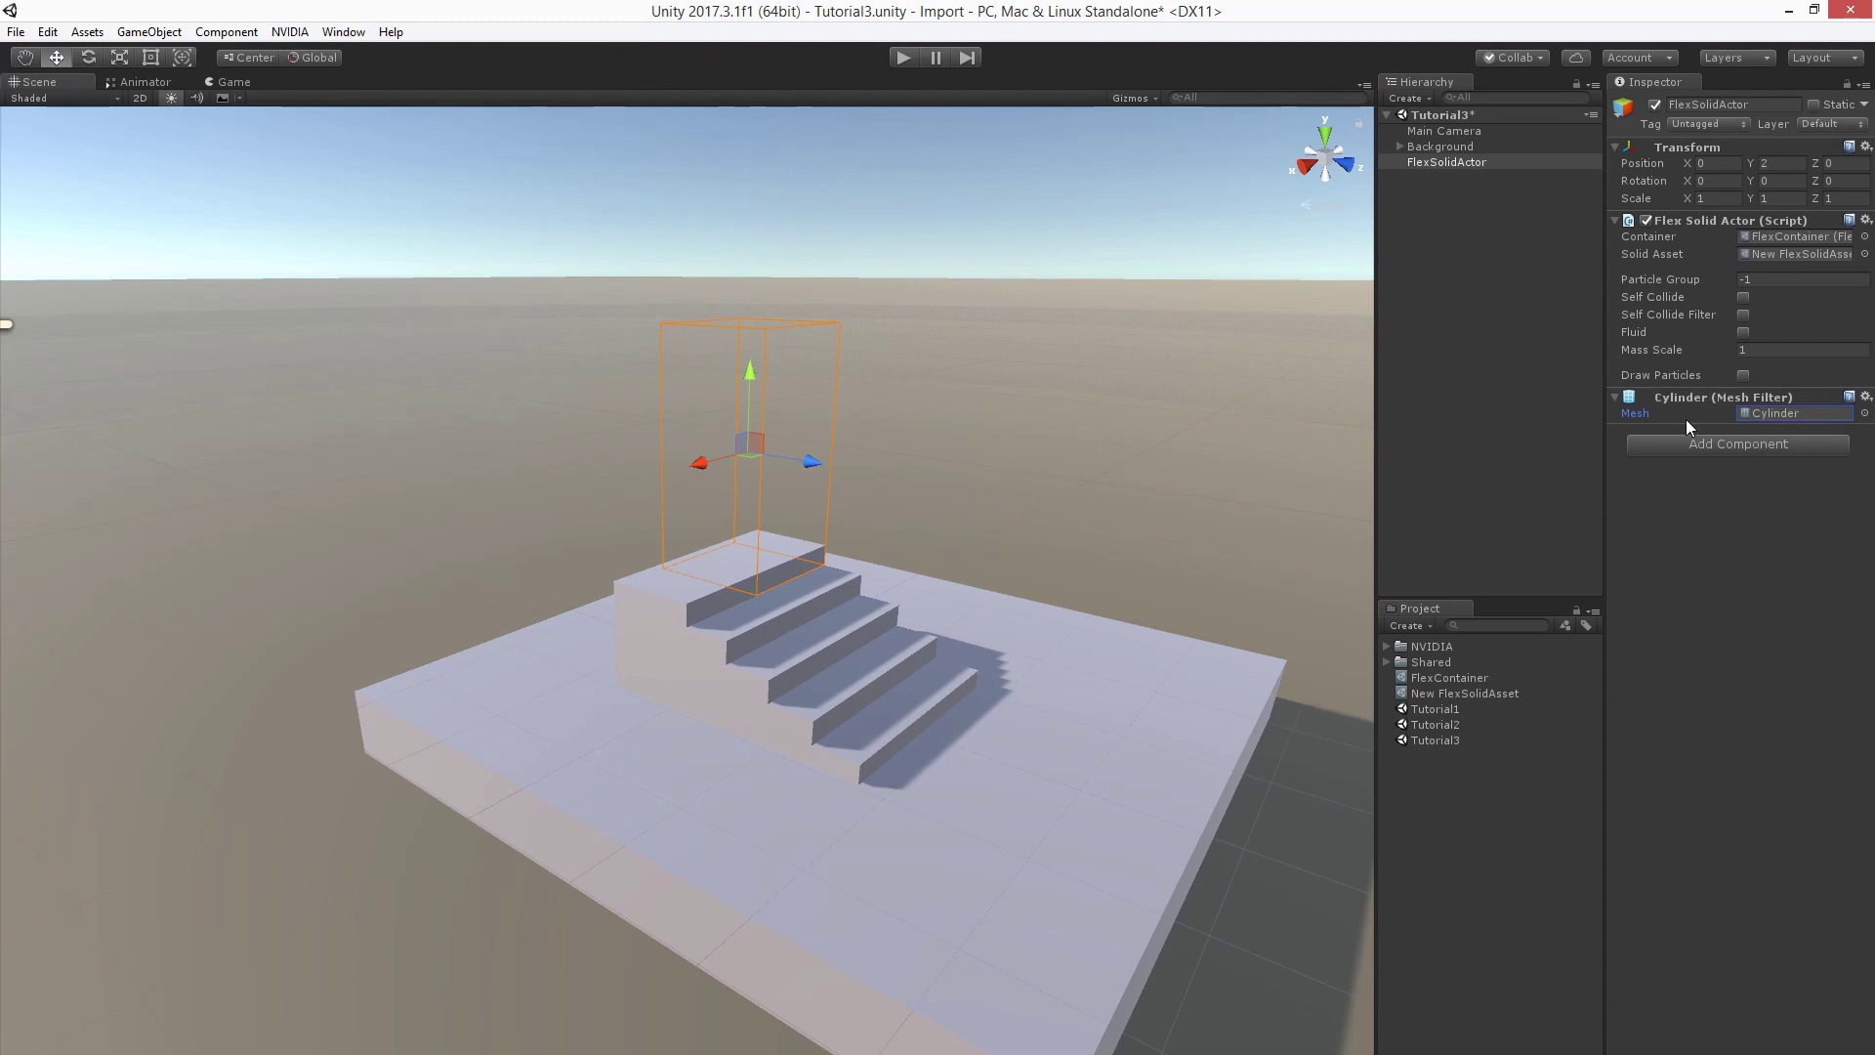
Add a Mesh Renderer, apply BlueMaterial to the cylinder, and test-play the scene.
left_click(1715, 443)
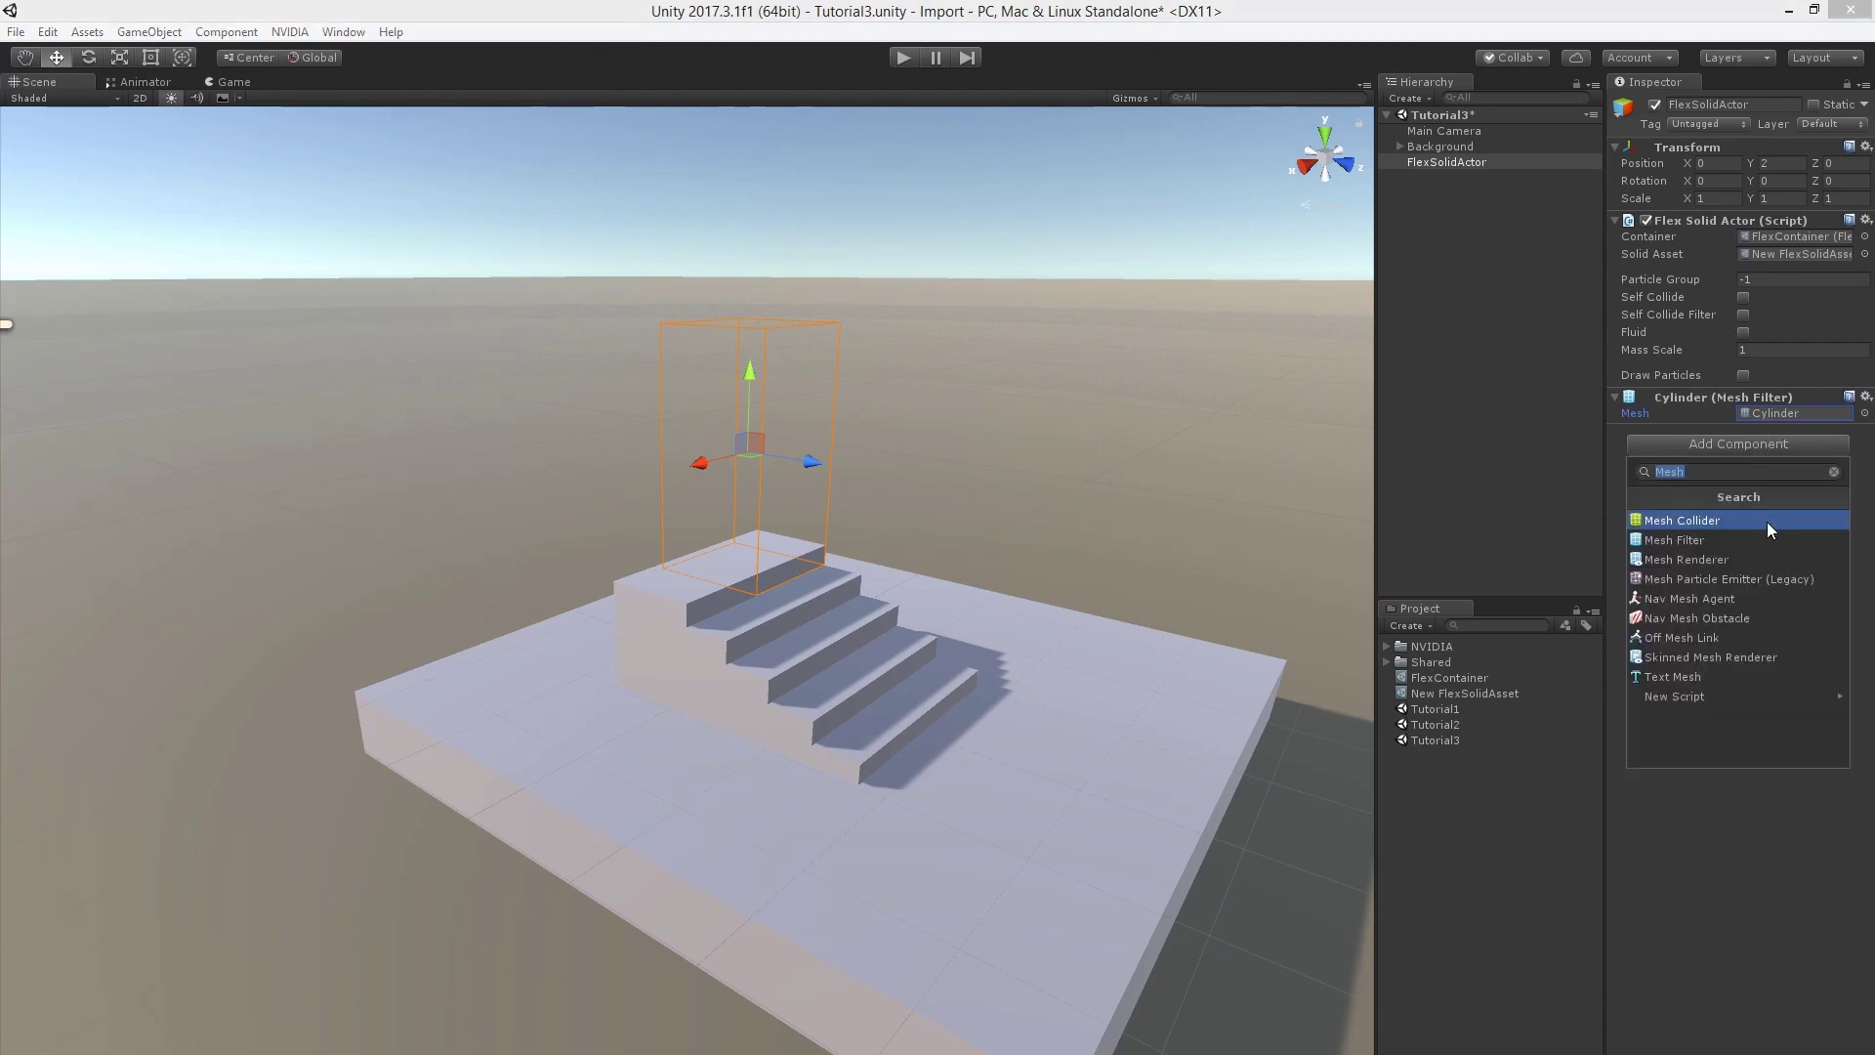
left_click(1686, 558)
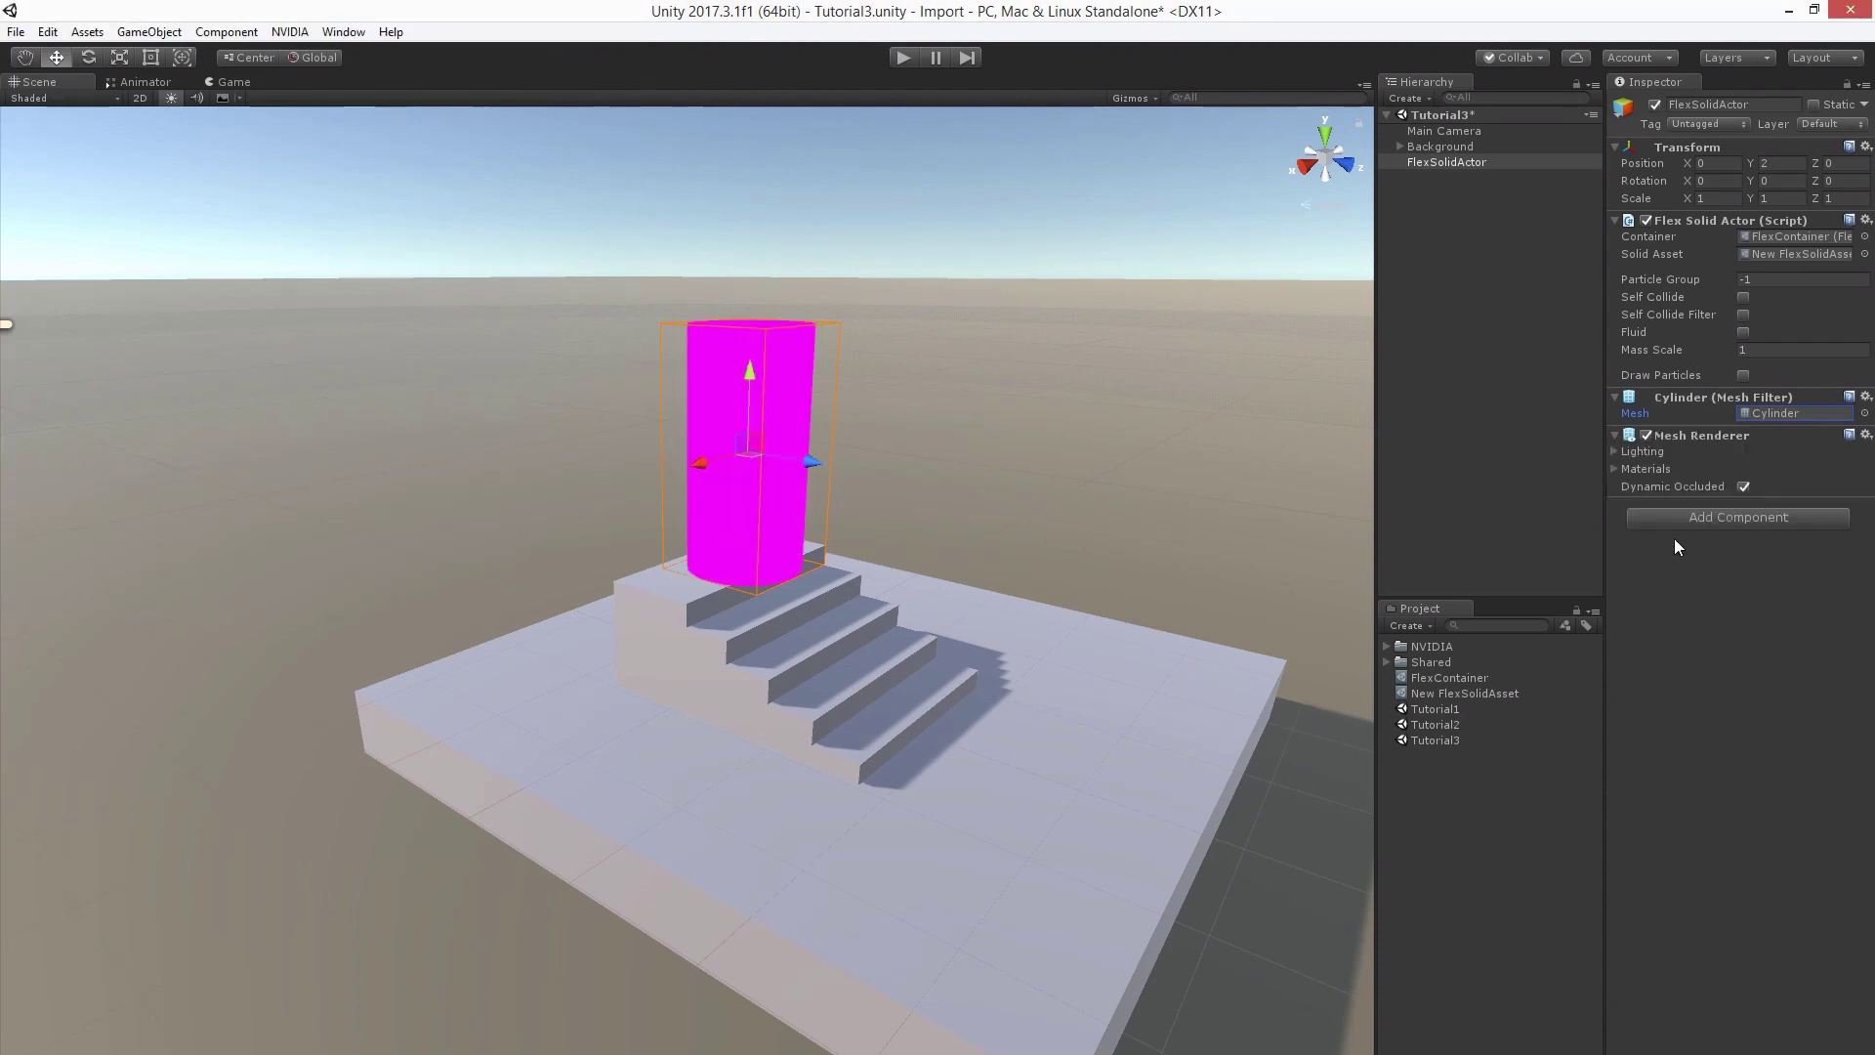
left_click(1387, 662)
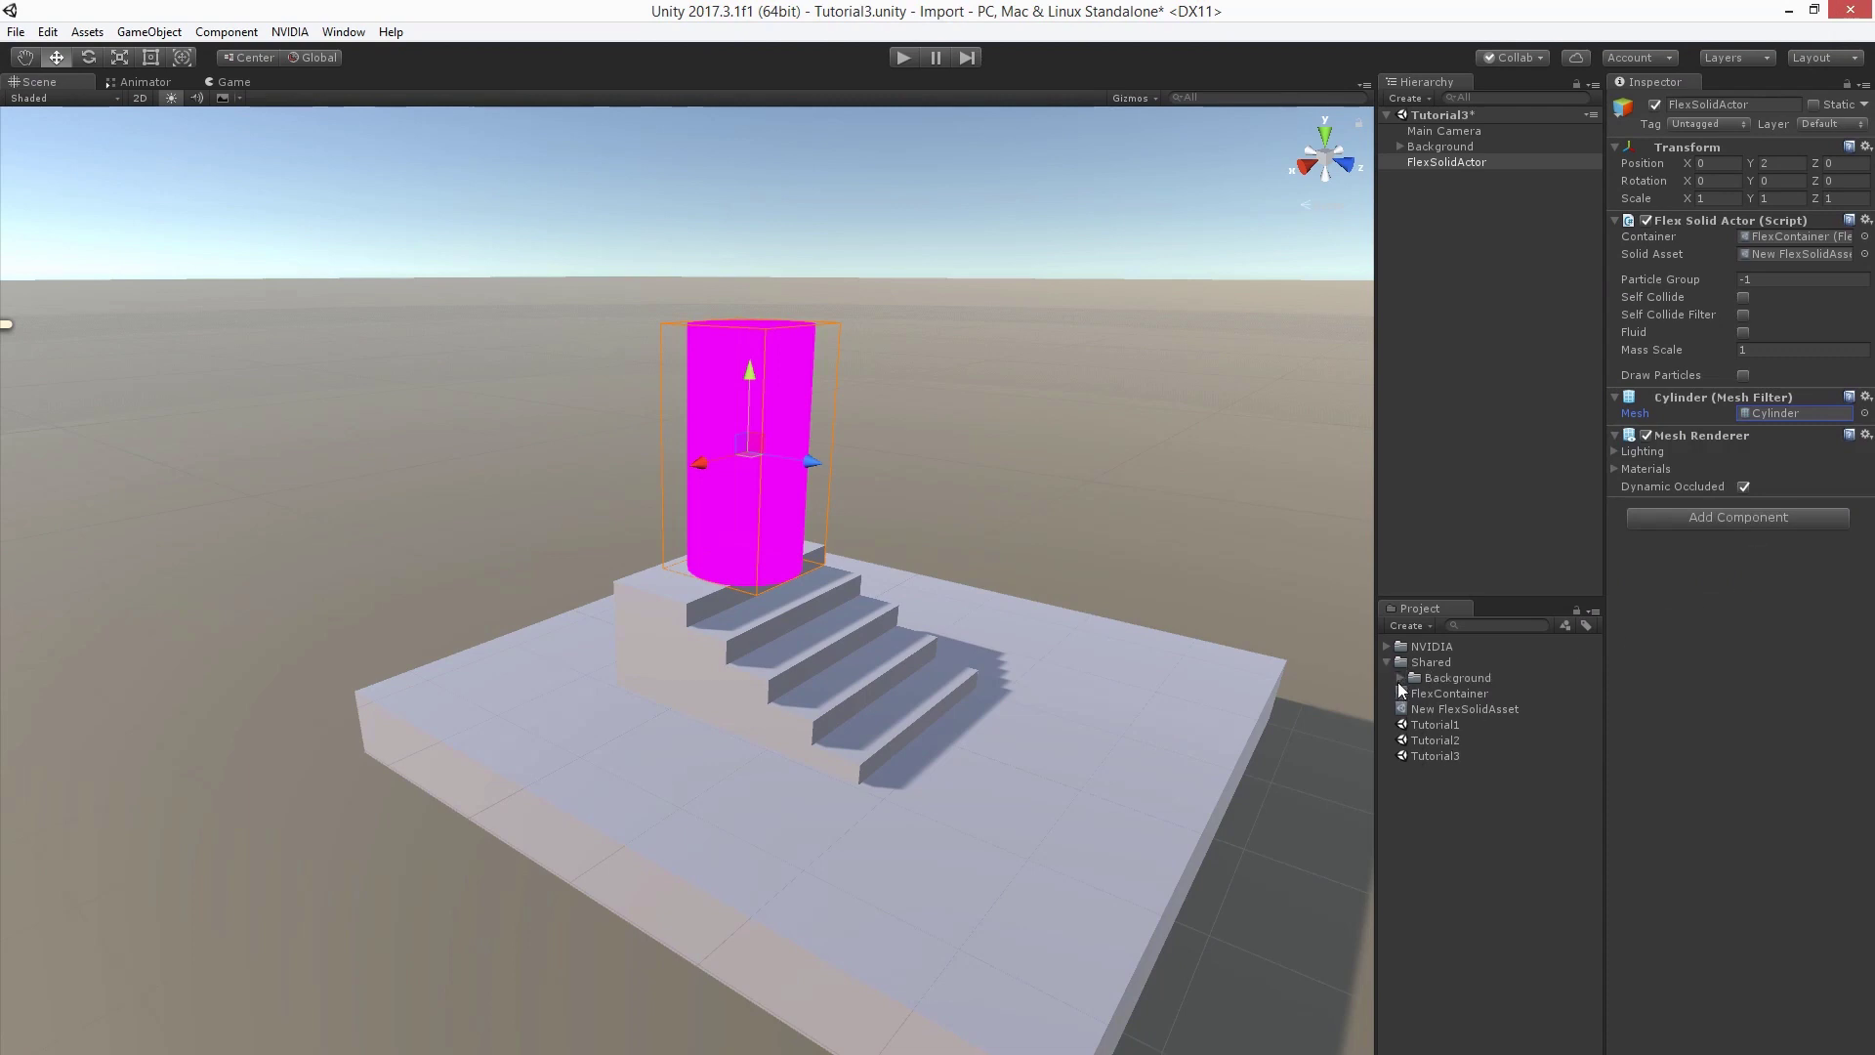
left_click(1401, 677)
left_click(1413, 694)
left_click_drag(1484, 710, 798, 395)
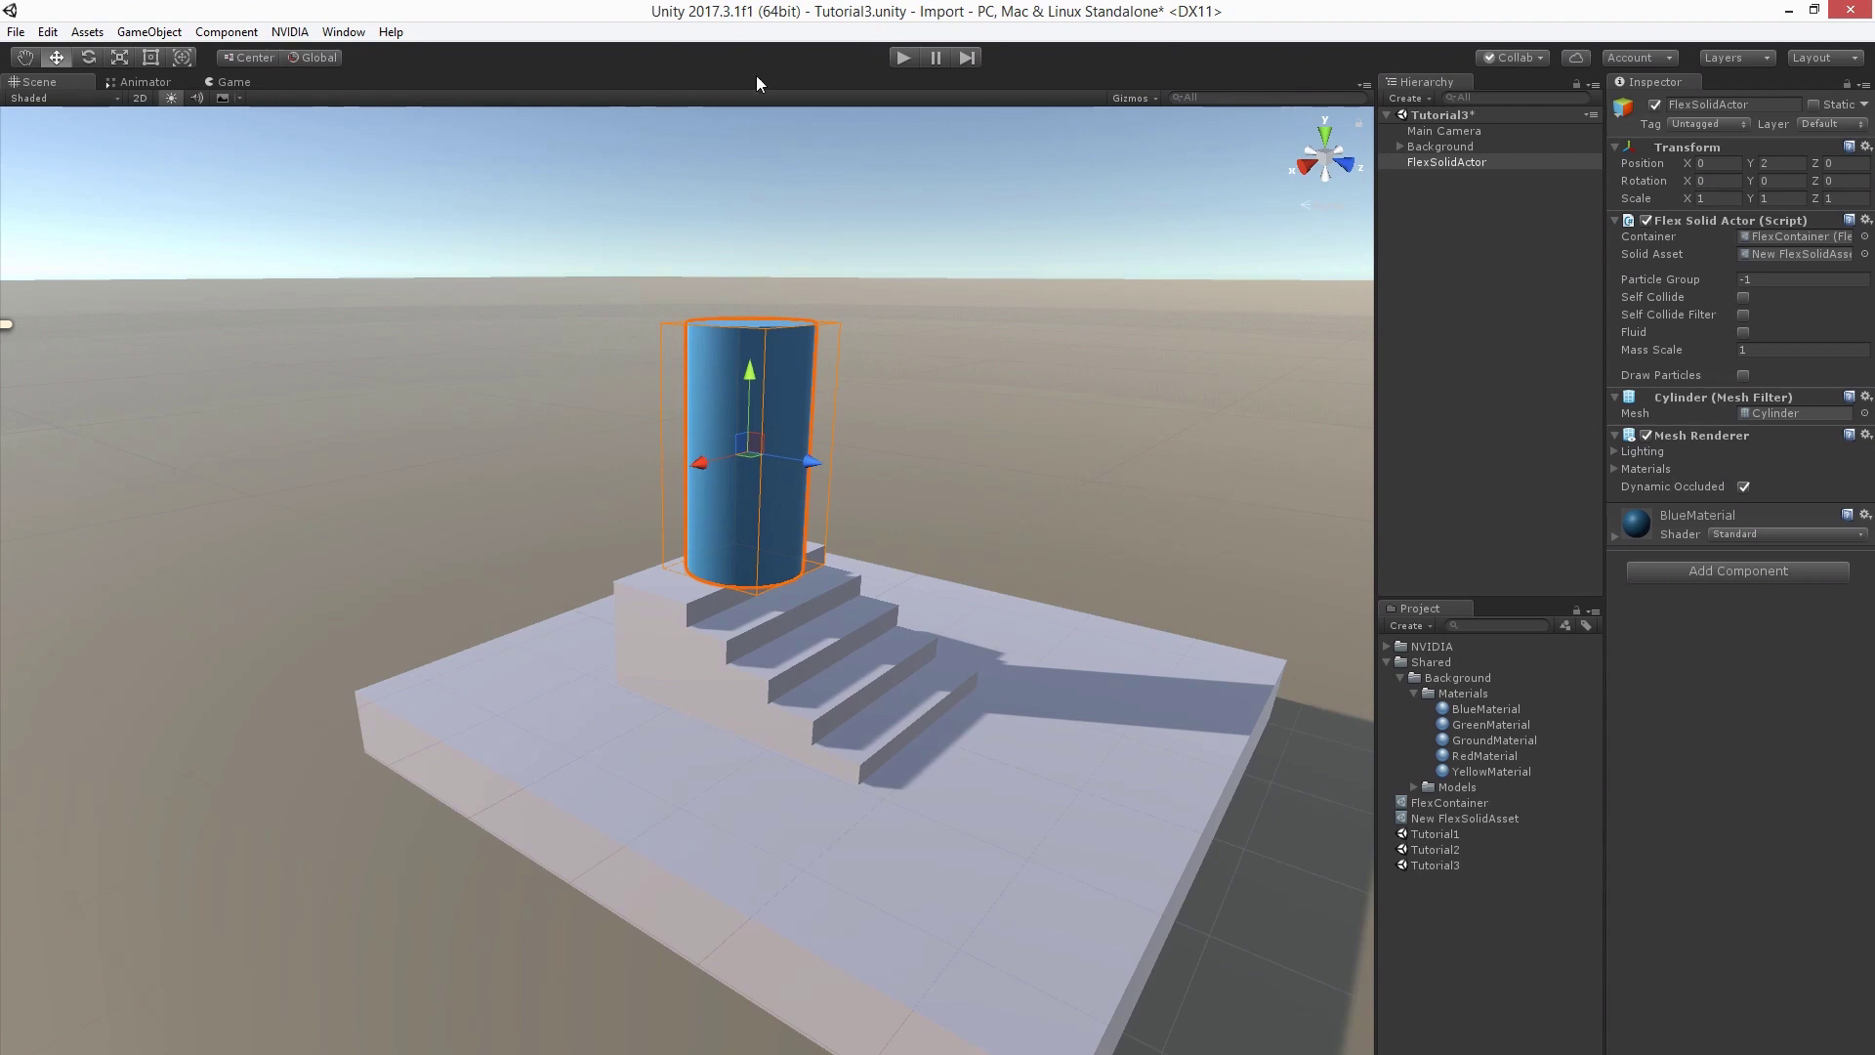
left_click(903, 58)
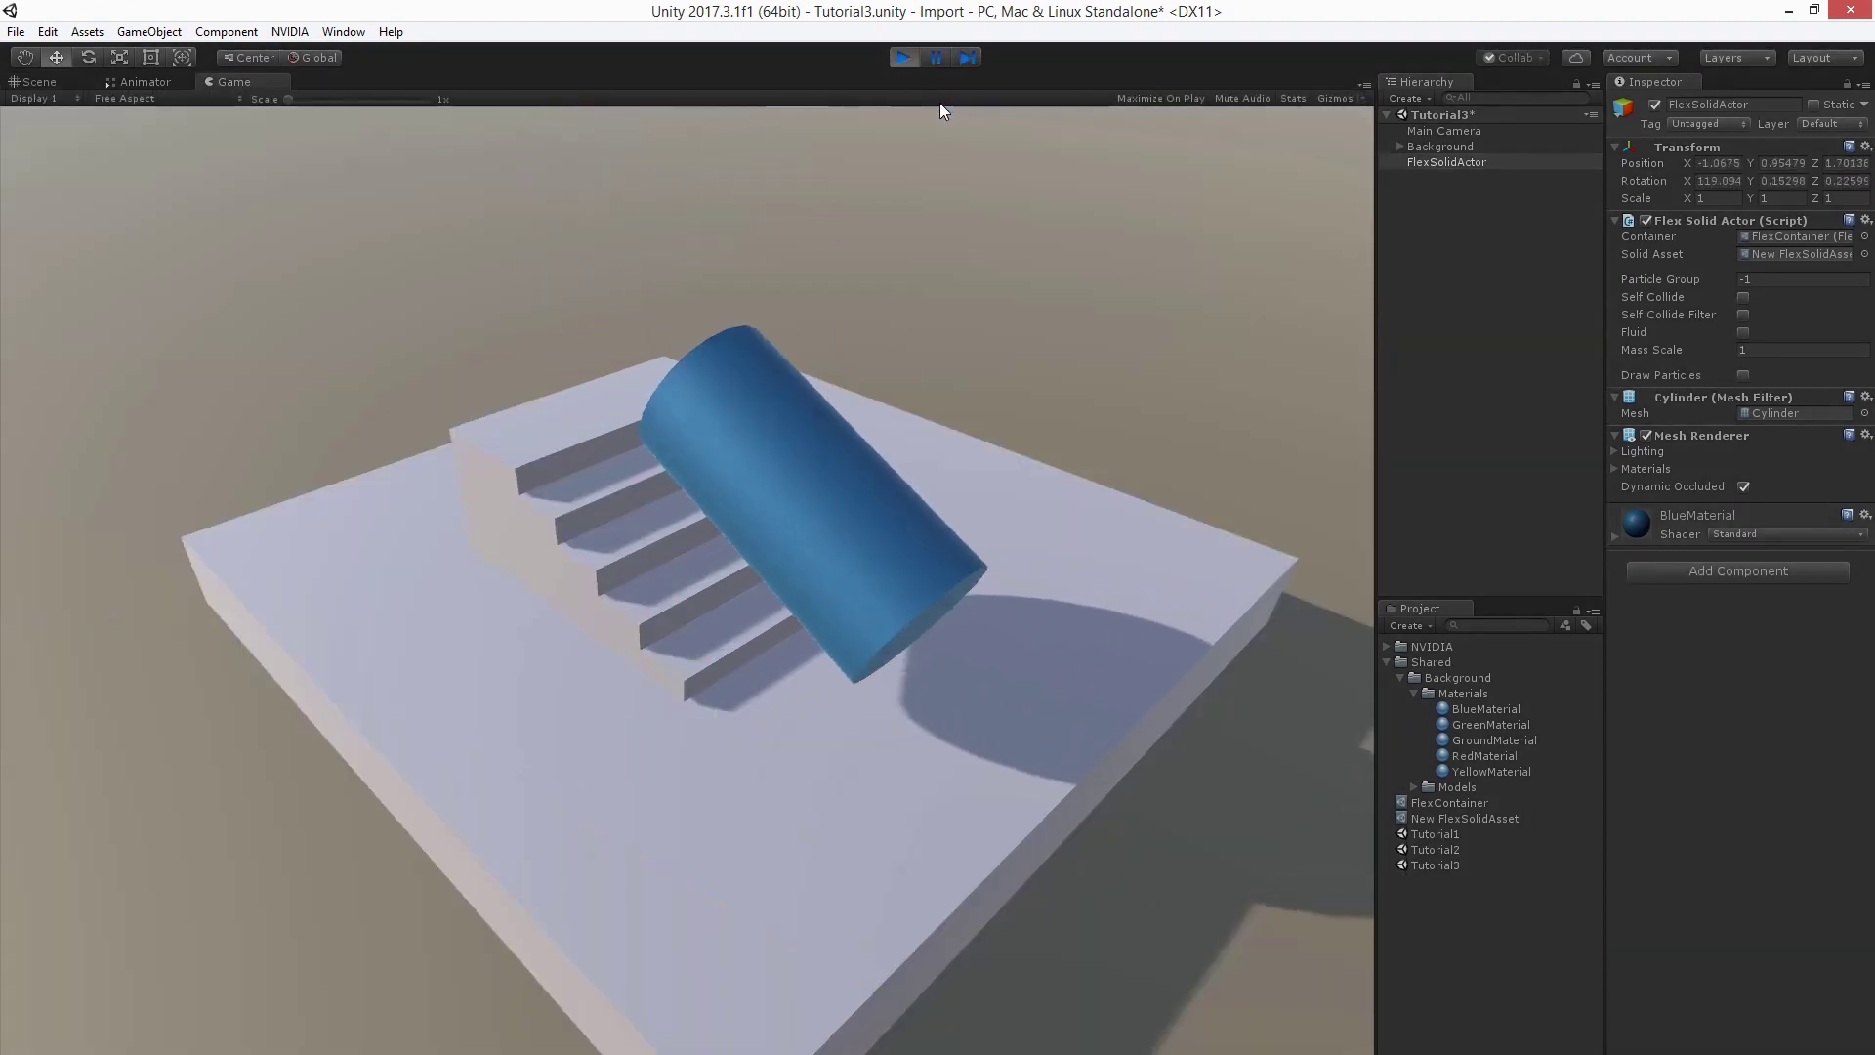
left_click(899, 59)
Create a new Flex Cloth Asset named New FlexClothAsset.
right_click(1504, 958)
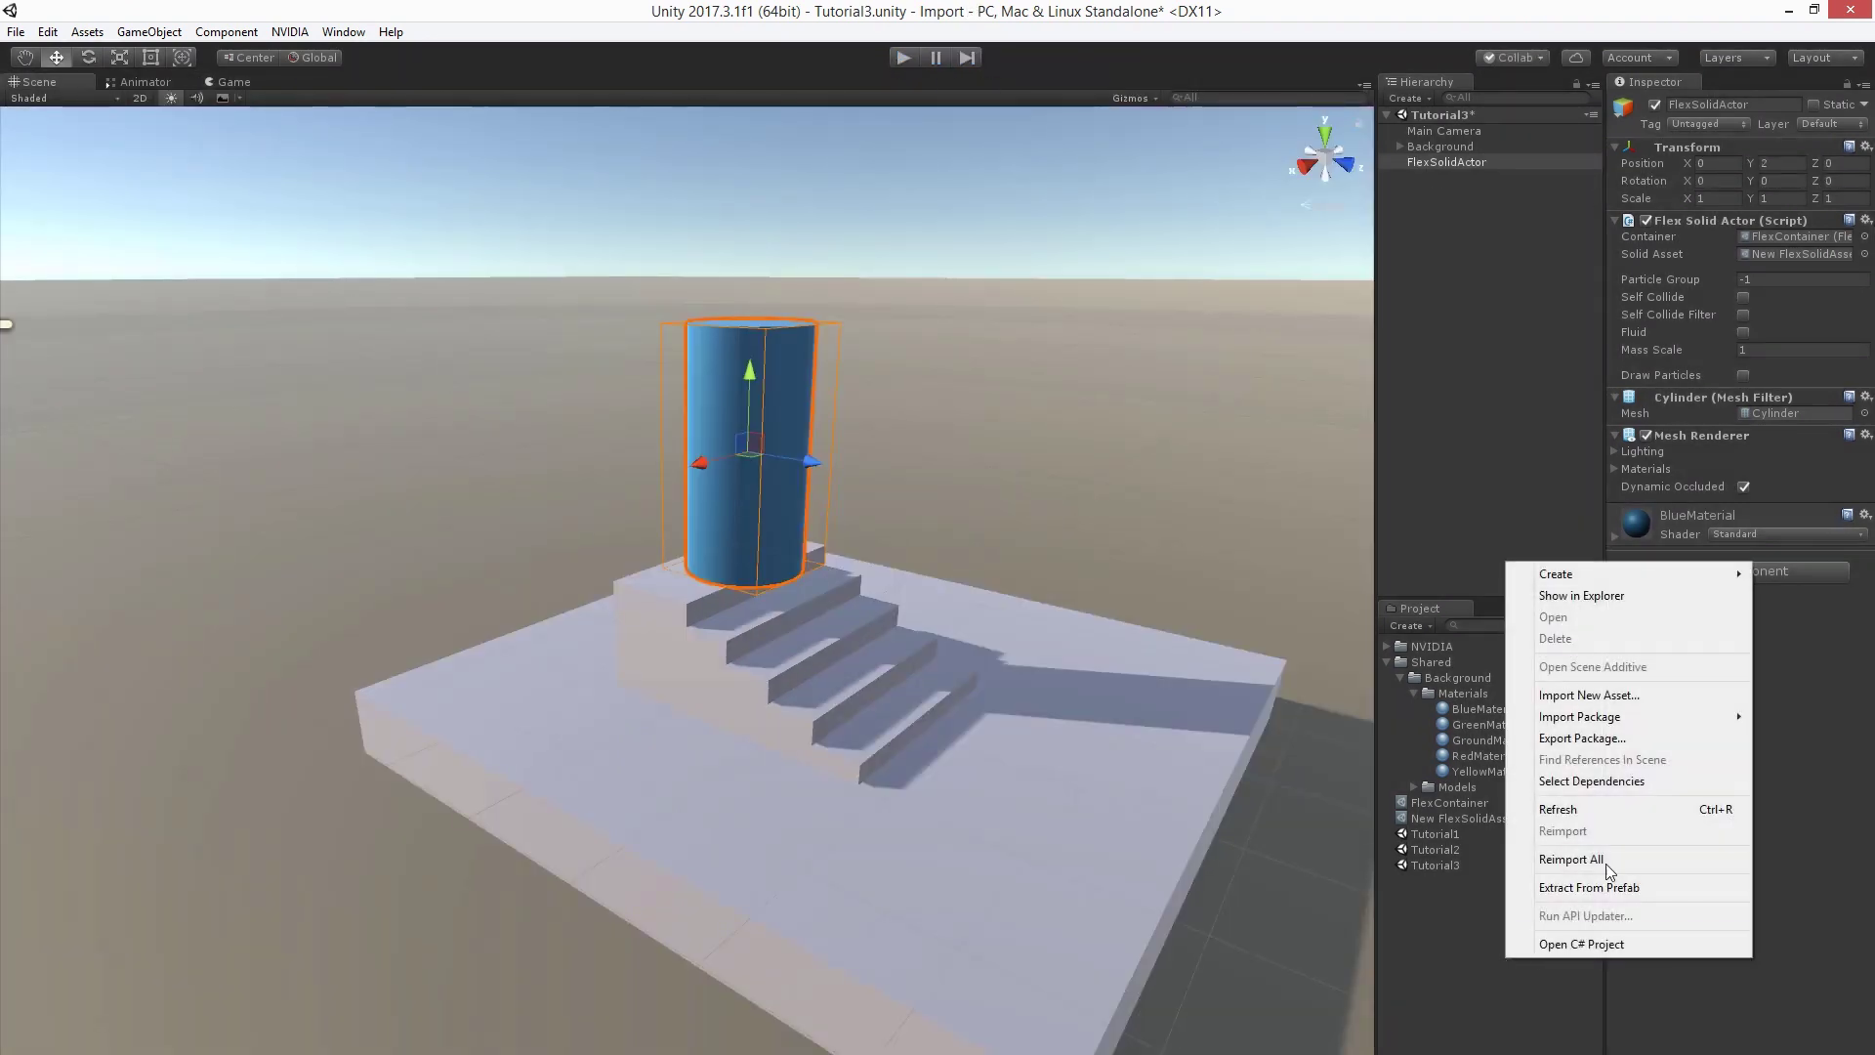
mouse_move(1597, 577)
mouse_move(1355, 617)
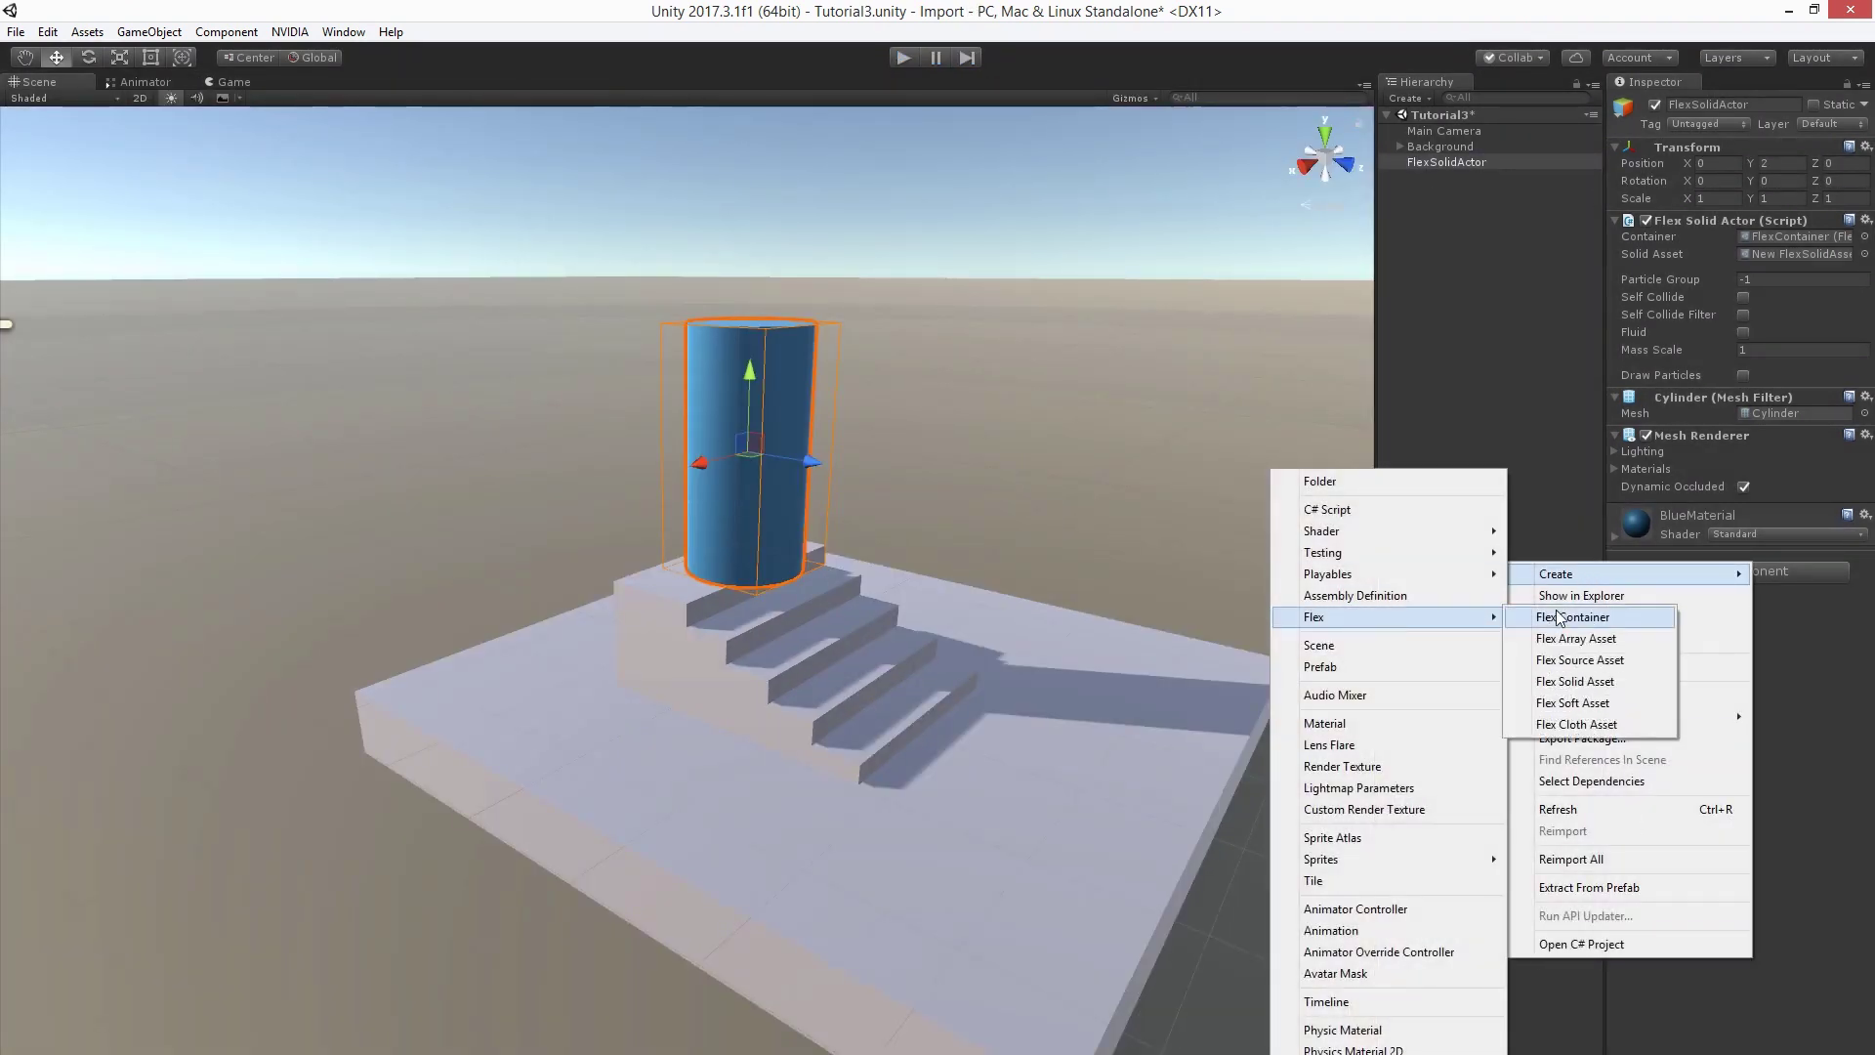
left_click(1597, 725)
key("Return")
Use Sphere as the cloth's reference mesh and set Pressure to 0.5.
left_click(1864, 146)
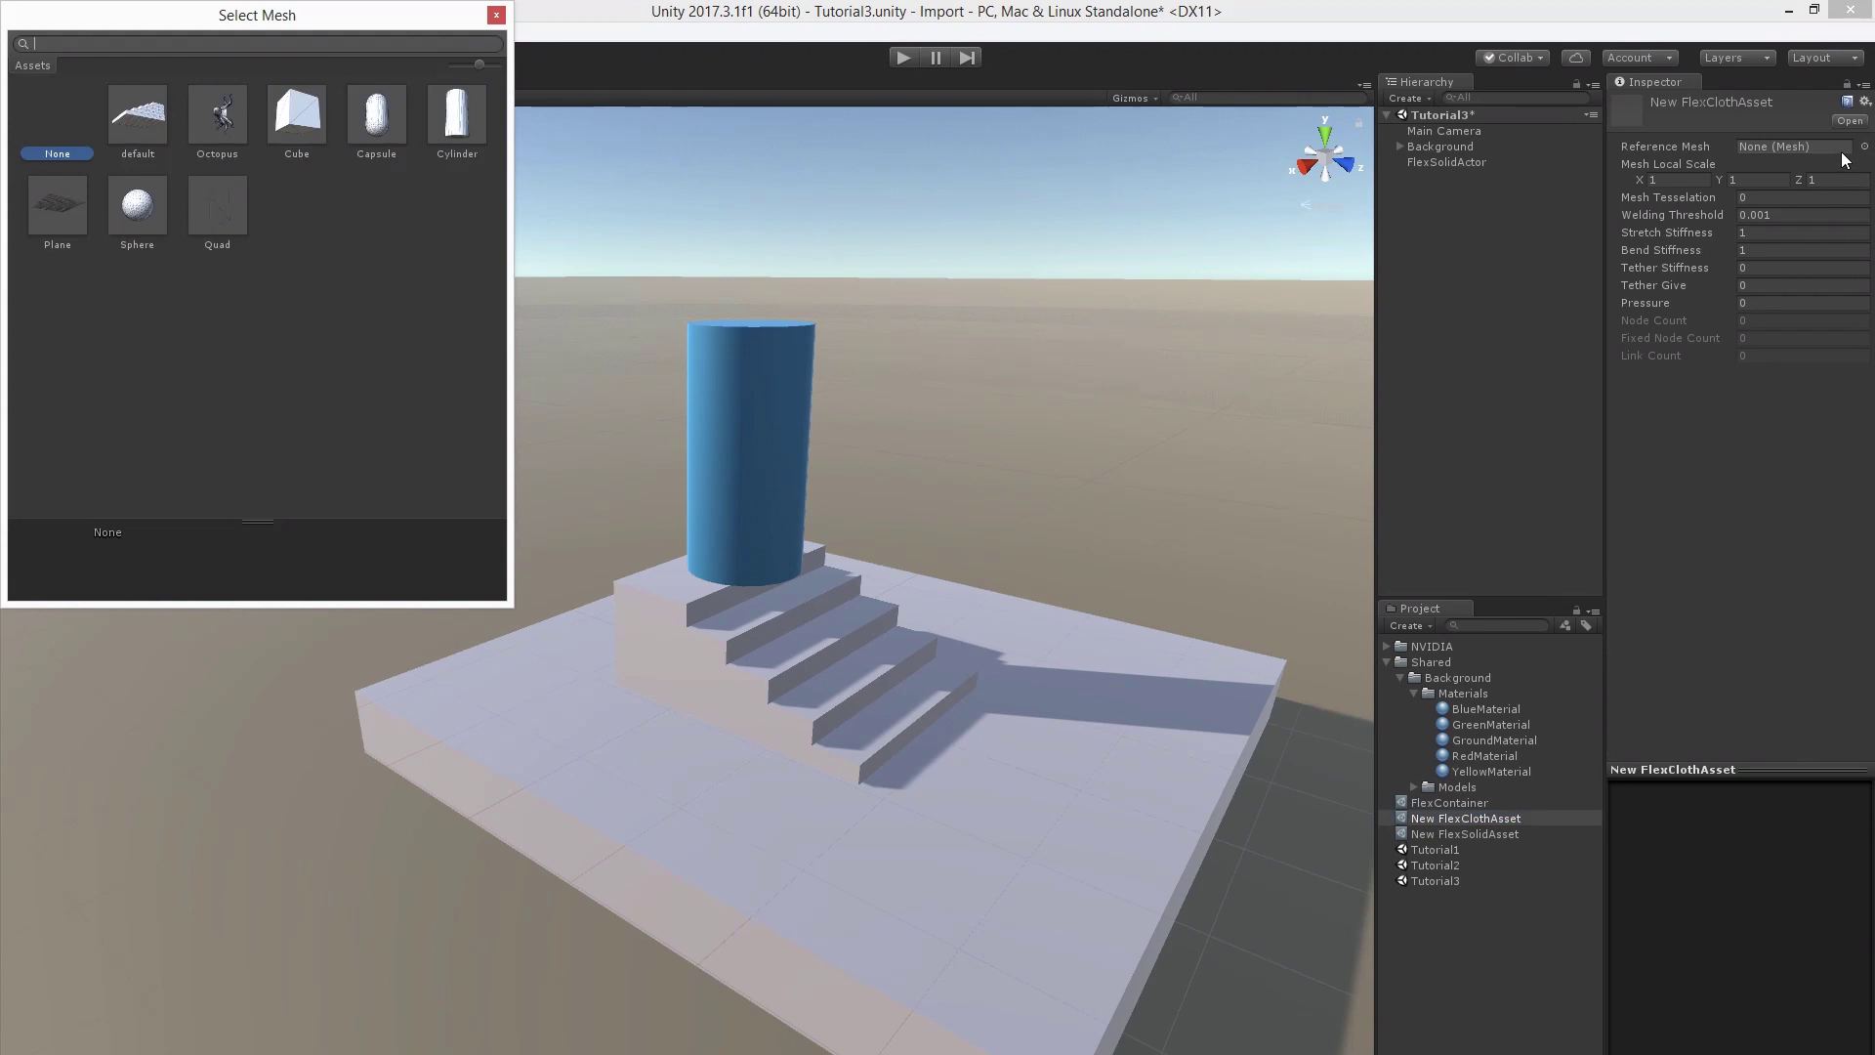
double_click(135, 204)
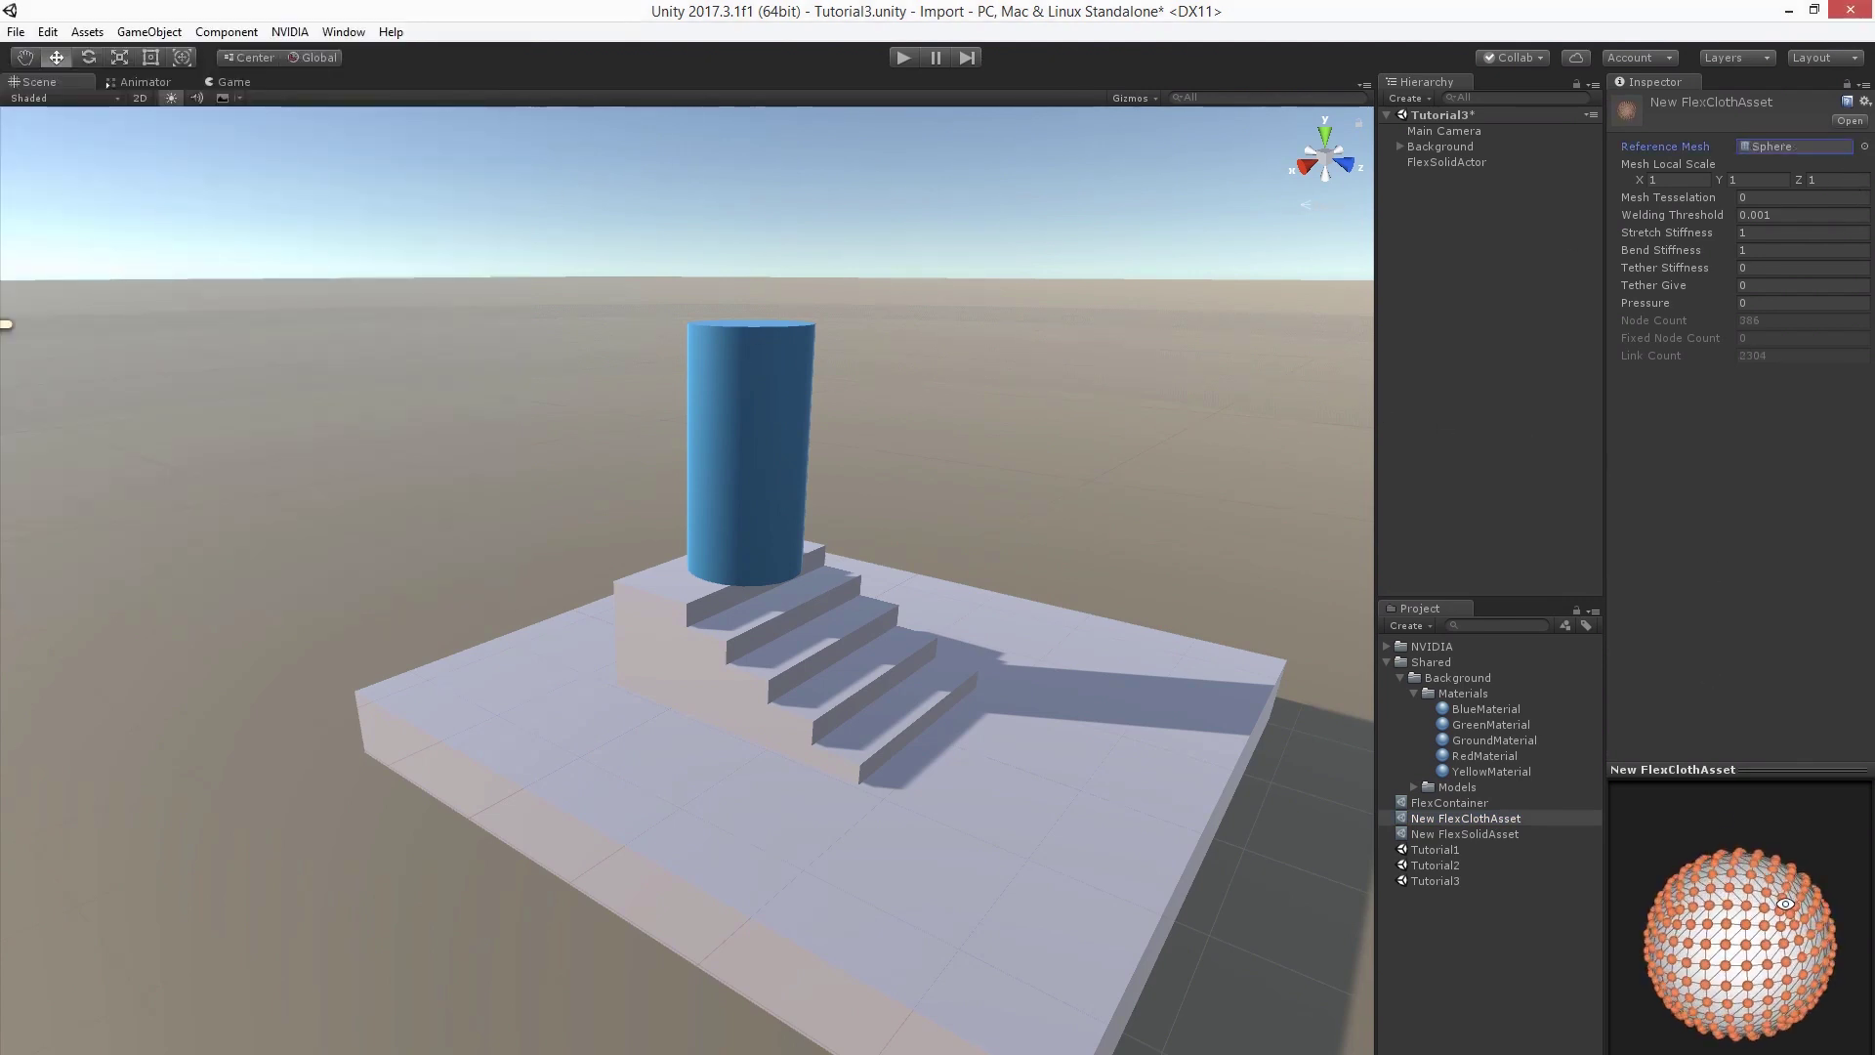
mouse_move(1785, 903)
left_mouse_down()
mouse_move(1662, 860)
mouse_move(1678, 835)
mouse_move(1762, 894)
left_mouse_up()
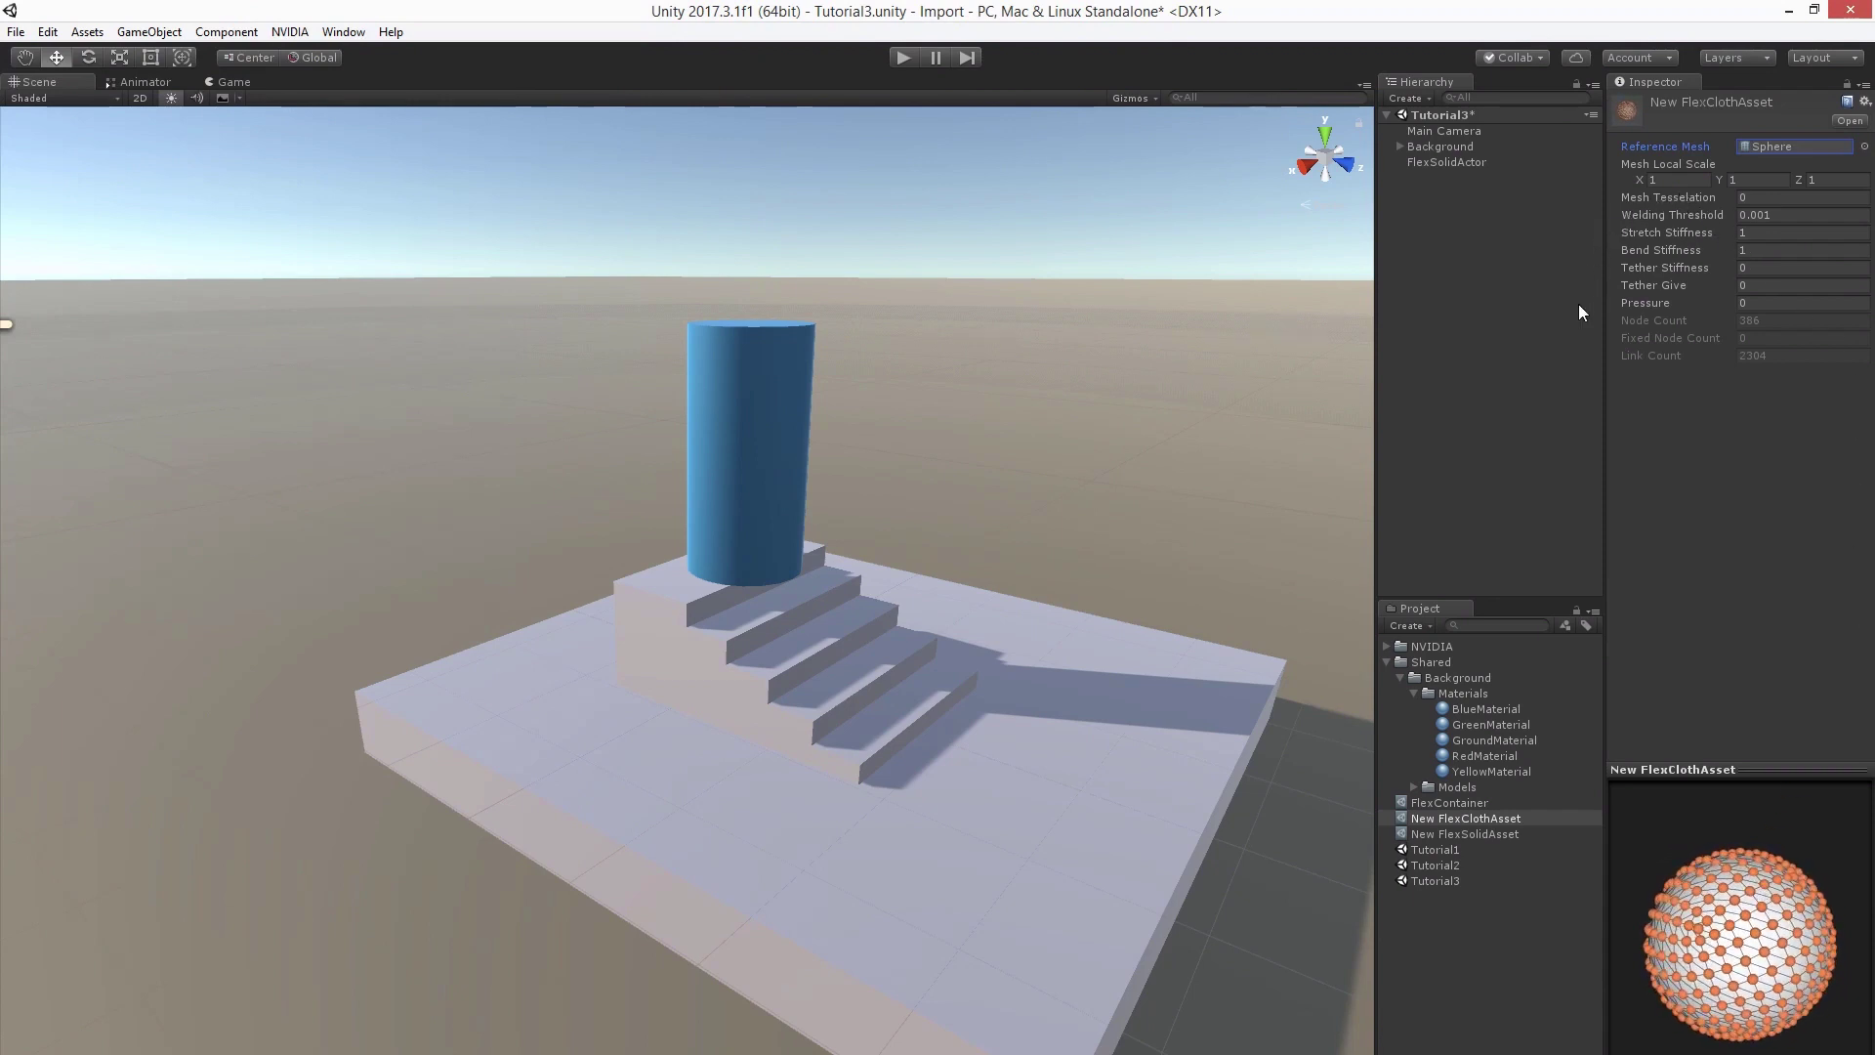
left_click(1740, 303)
type("0.5")
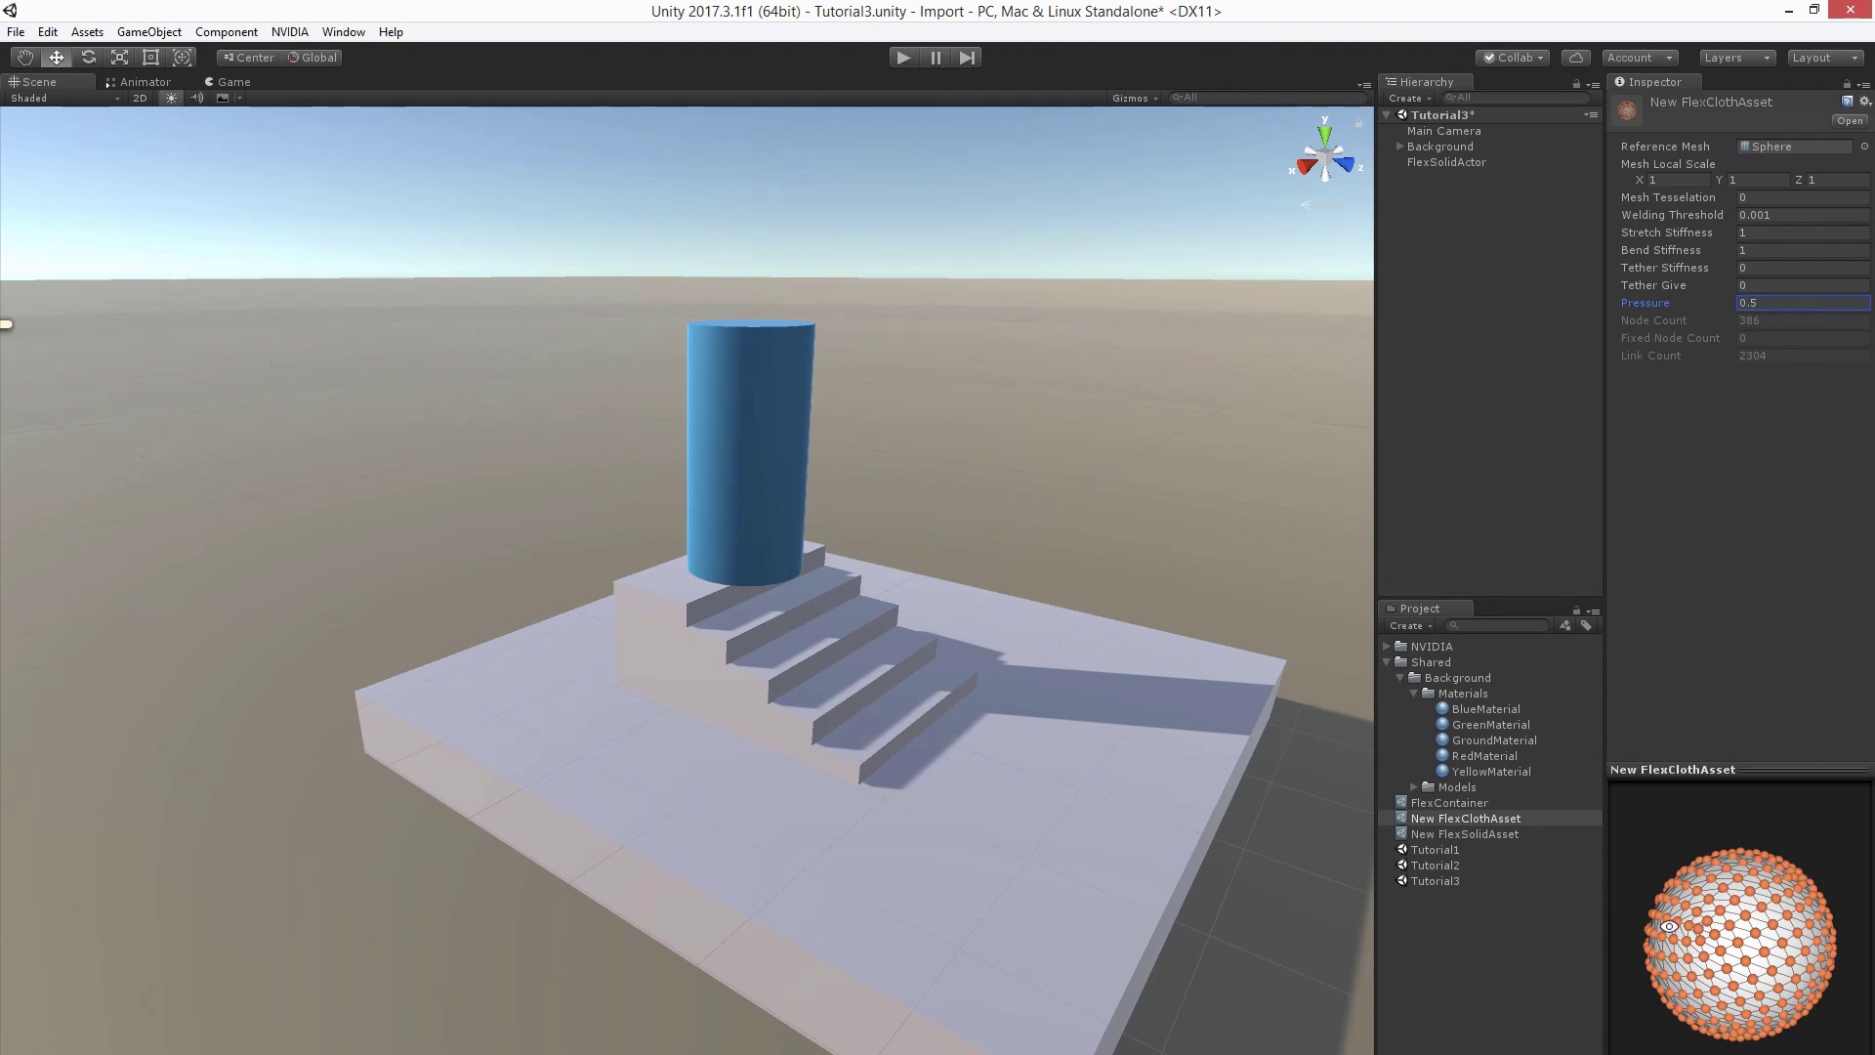
Create an empty object named FlexClothActor at position 0, 2, 1.
right_click(1455, 190)
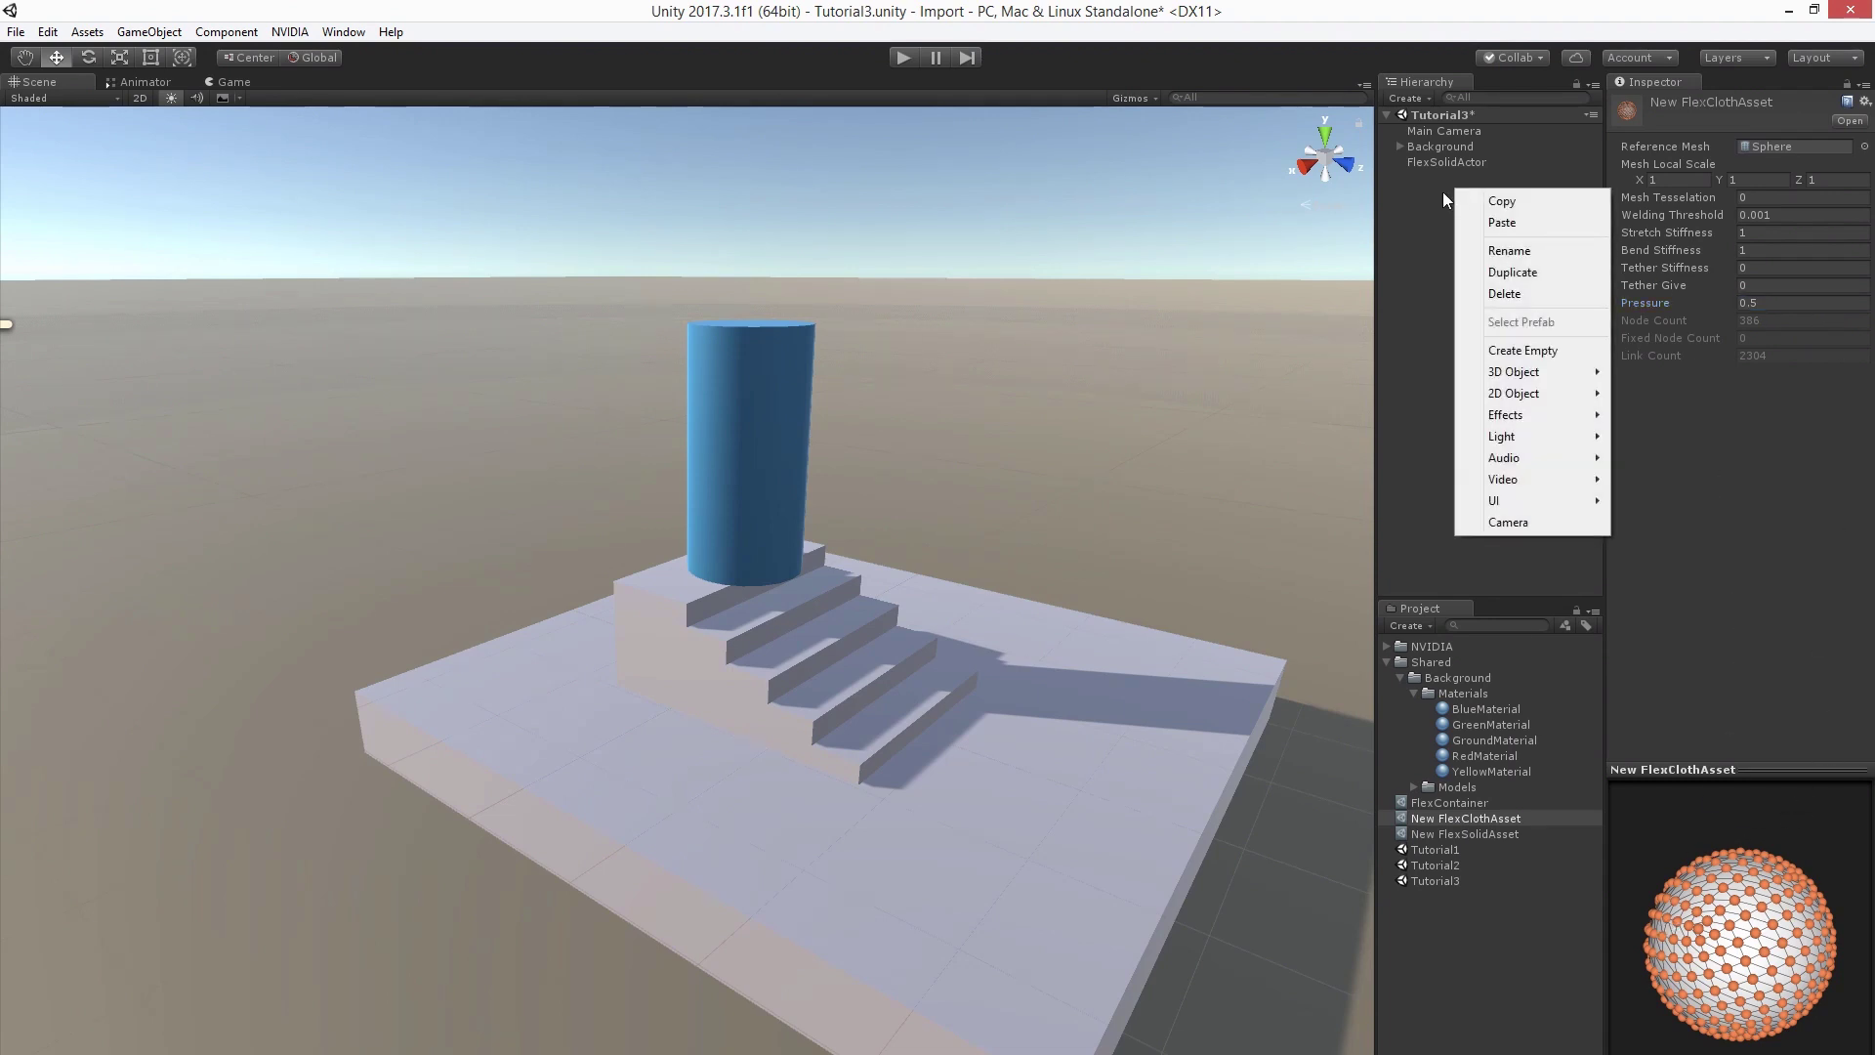
left_click(1553, 349)
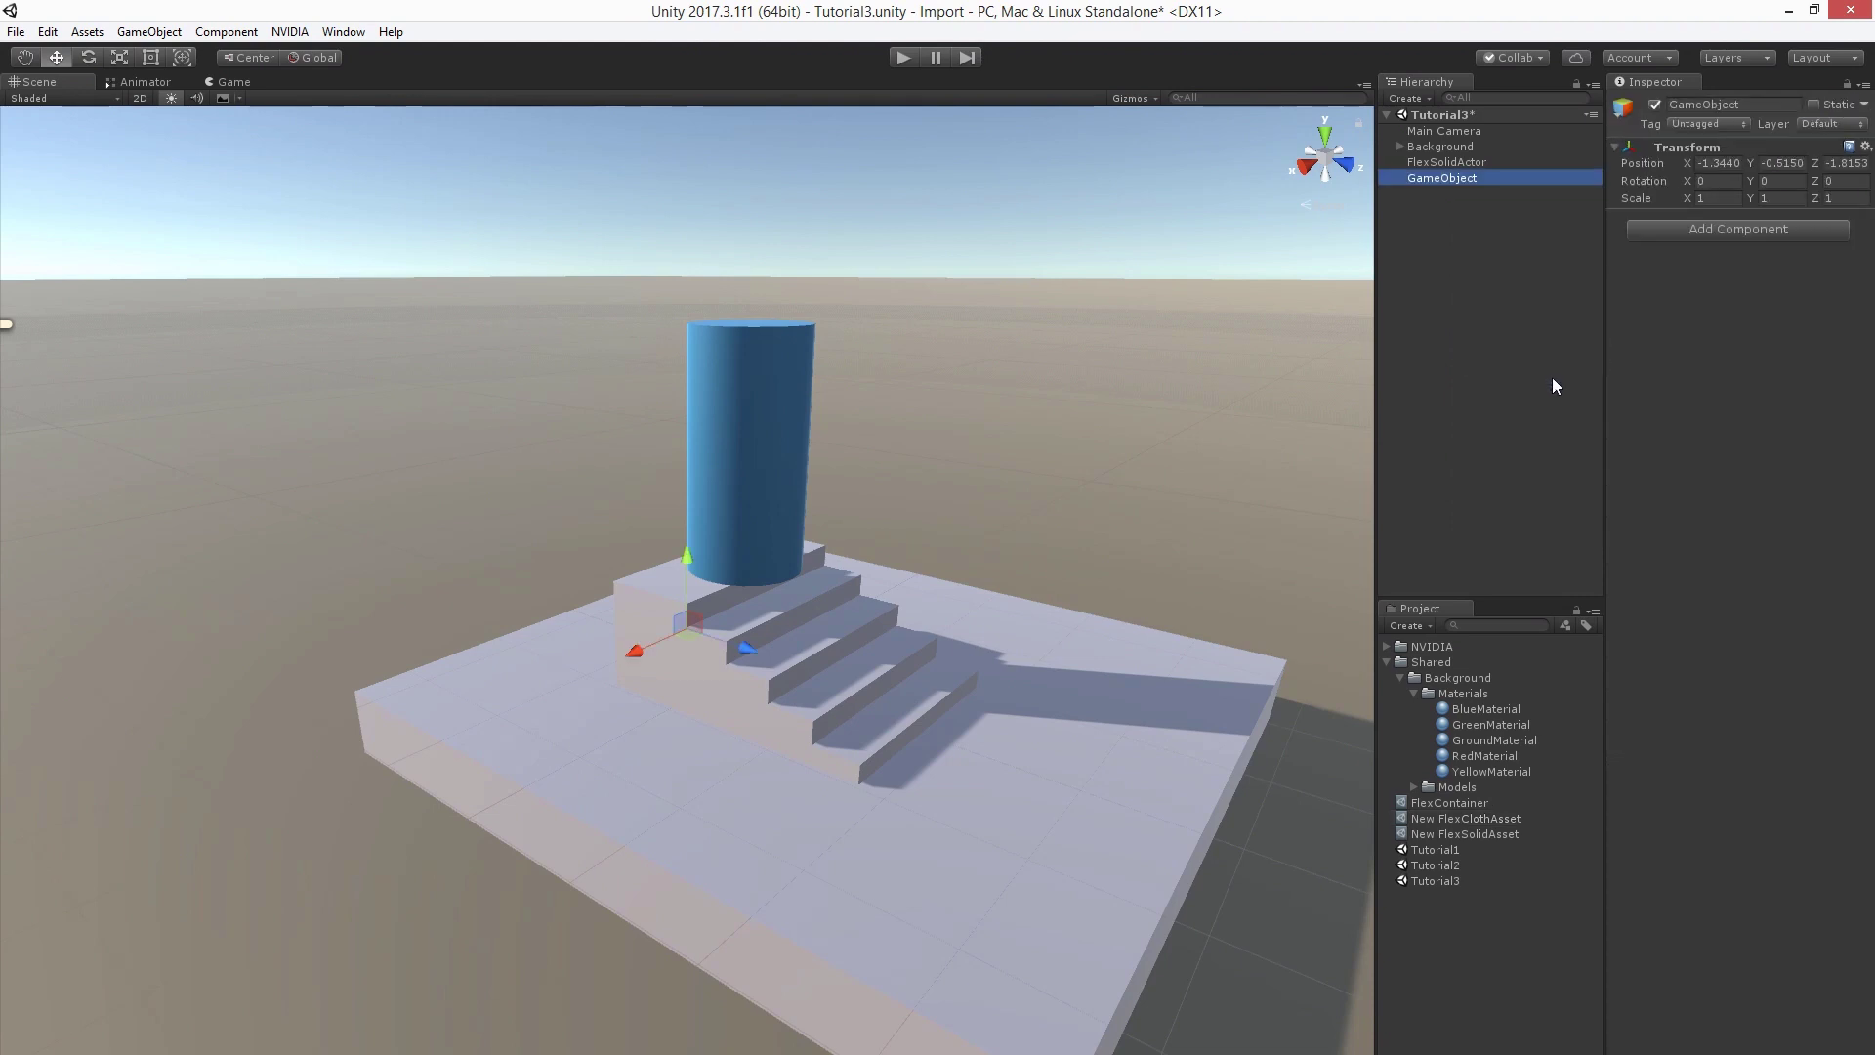
type("Fle")
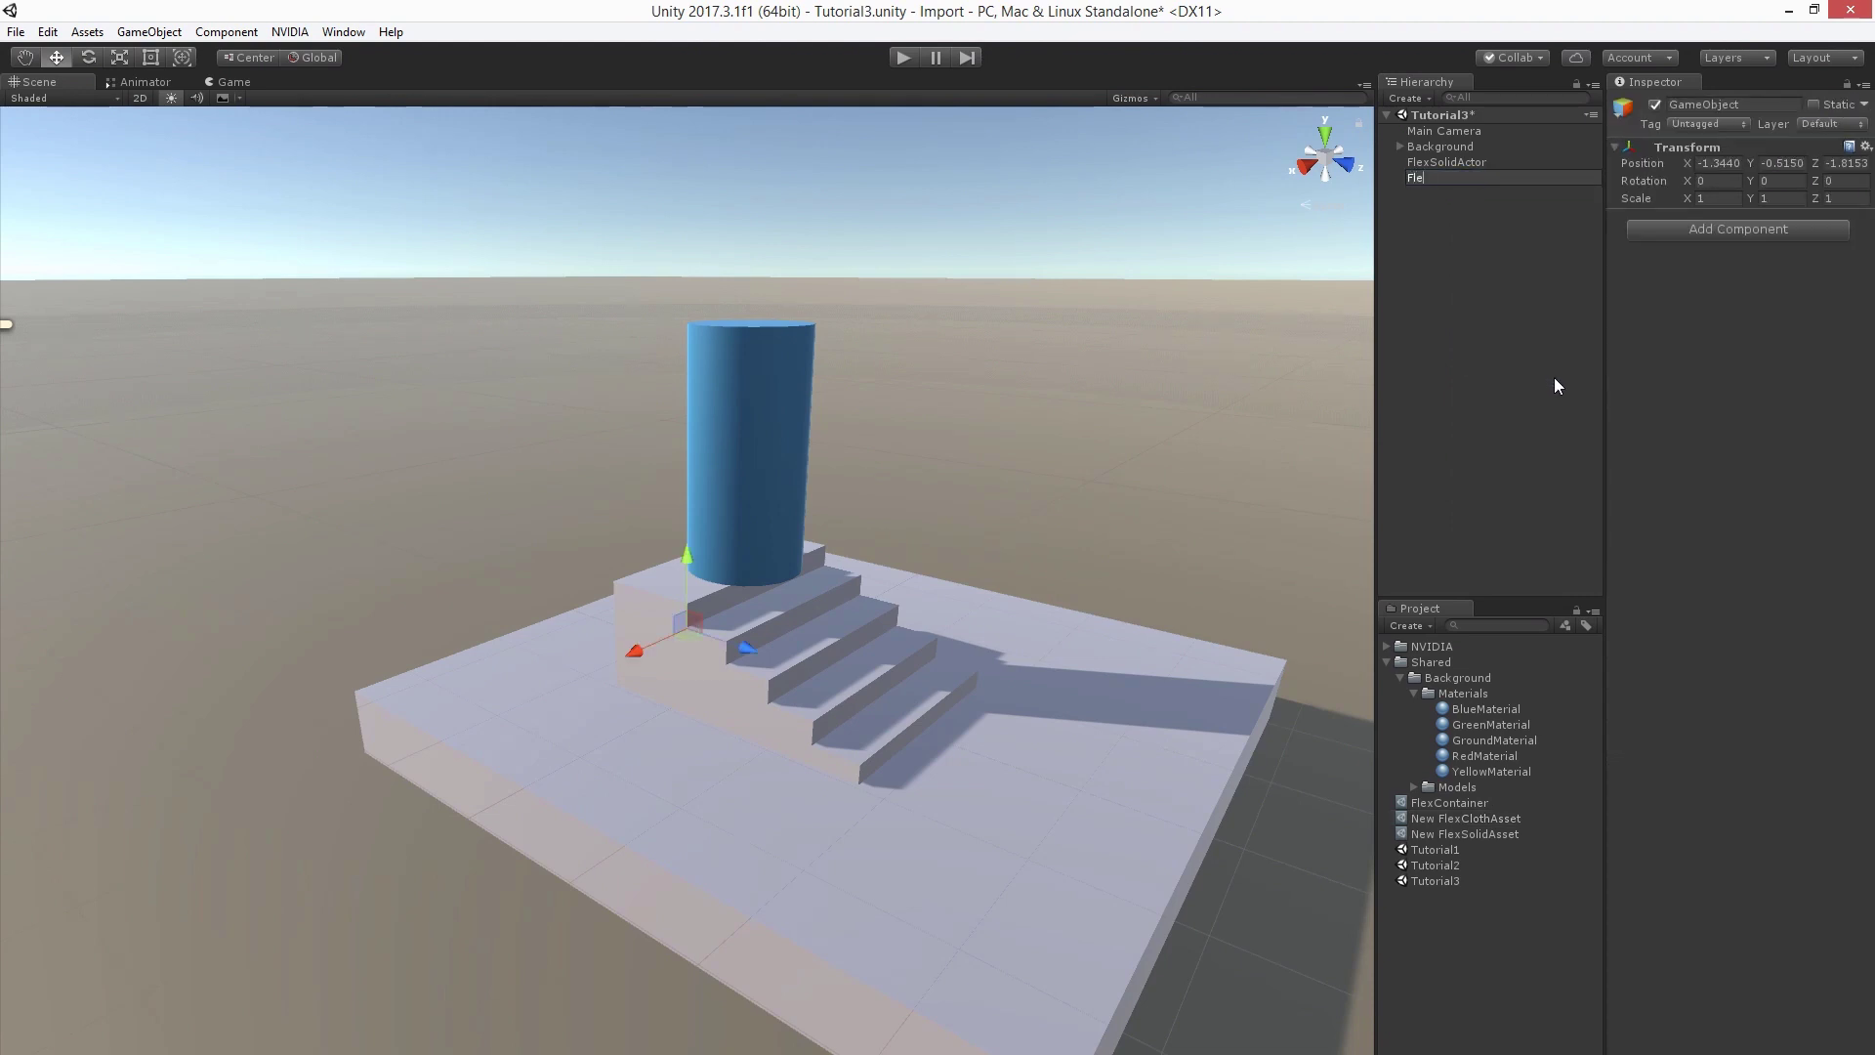
type("xClothActor")
key("Return")
left_click(1719, 163)
type("0")
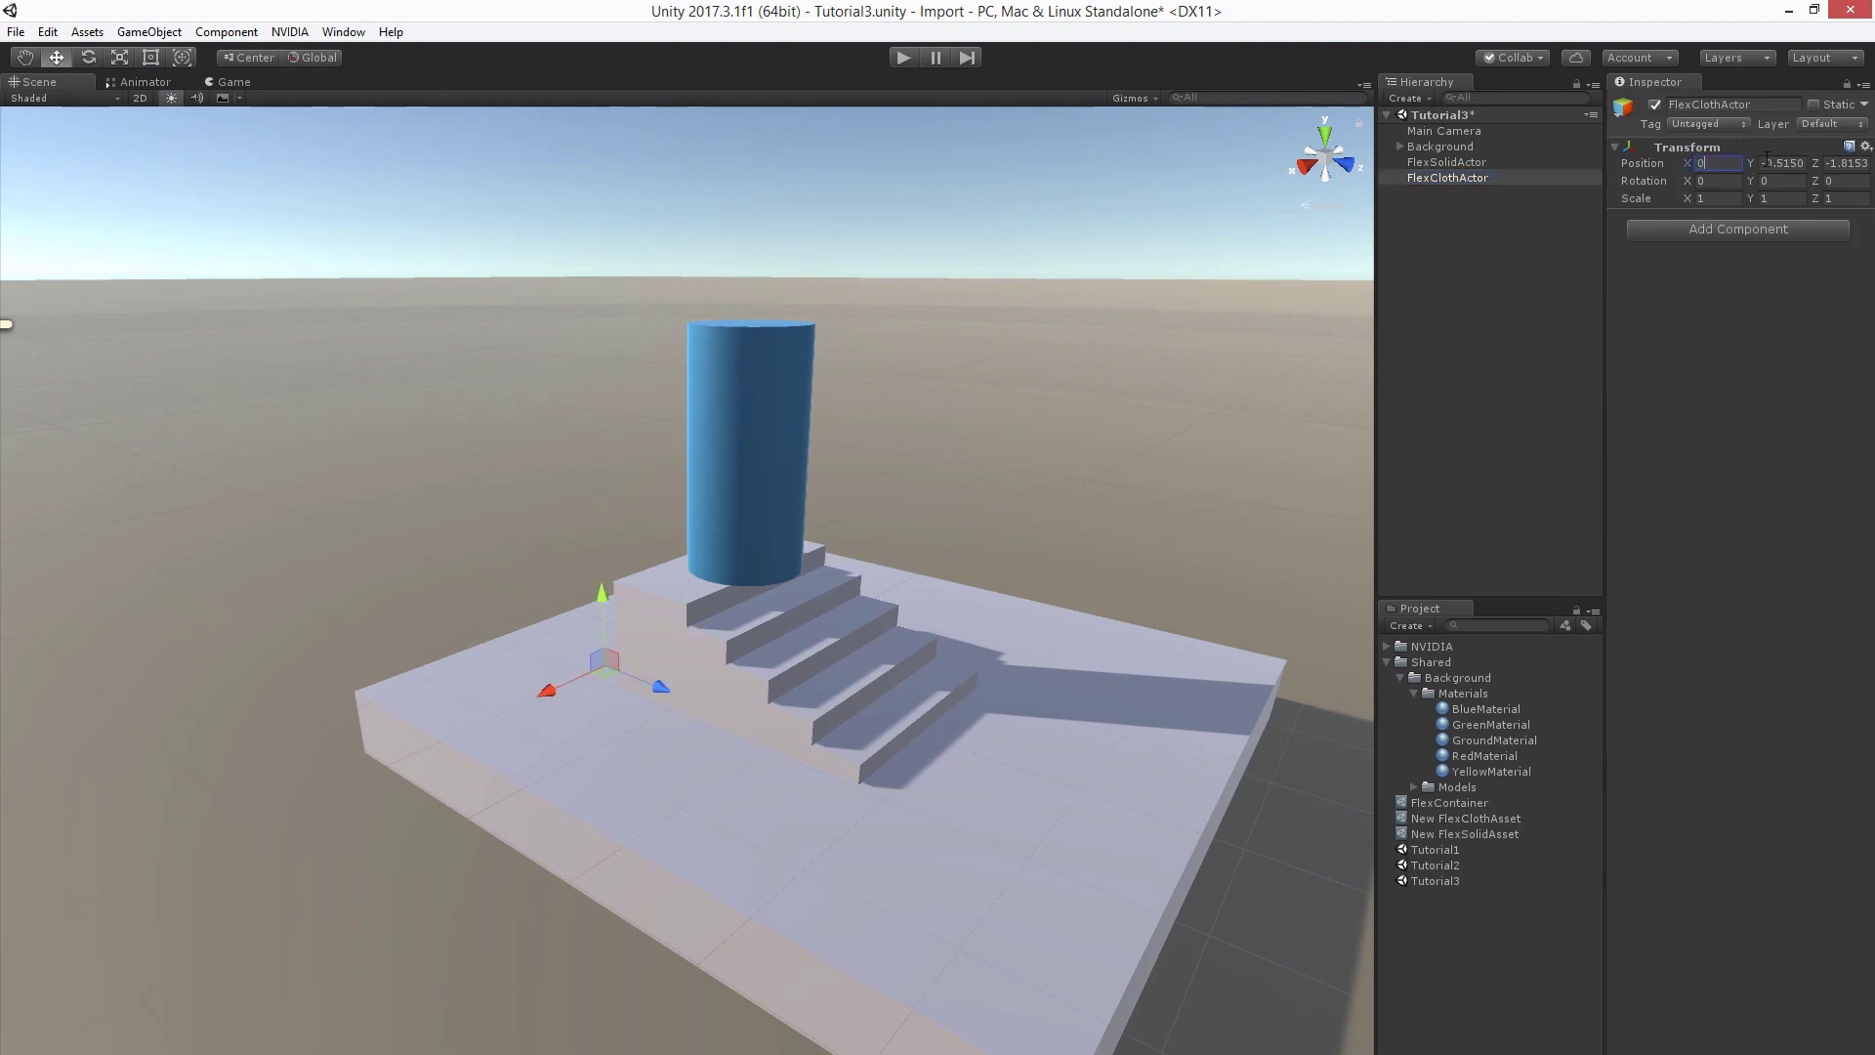
left_click(1797, 163)
type("2")
left_click(1841, 163)
type("1")
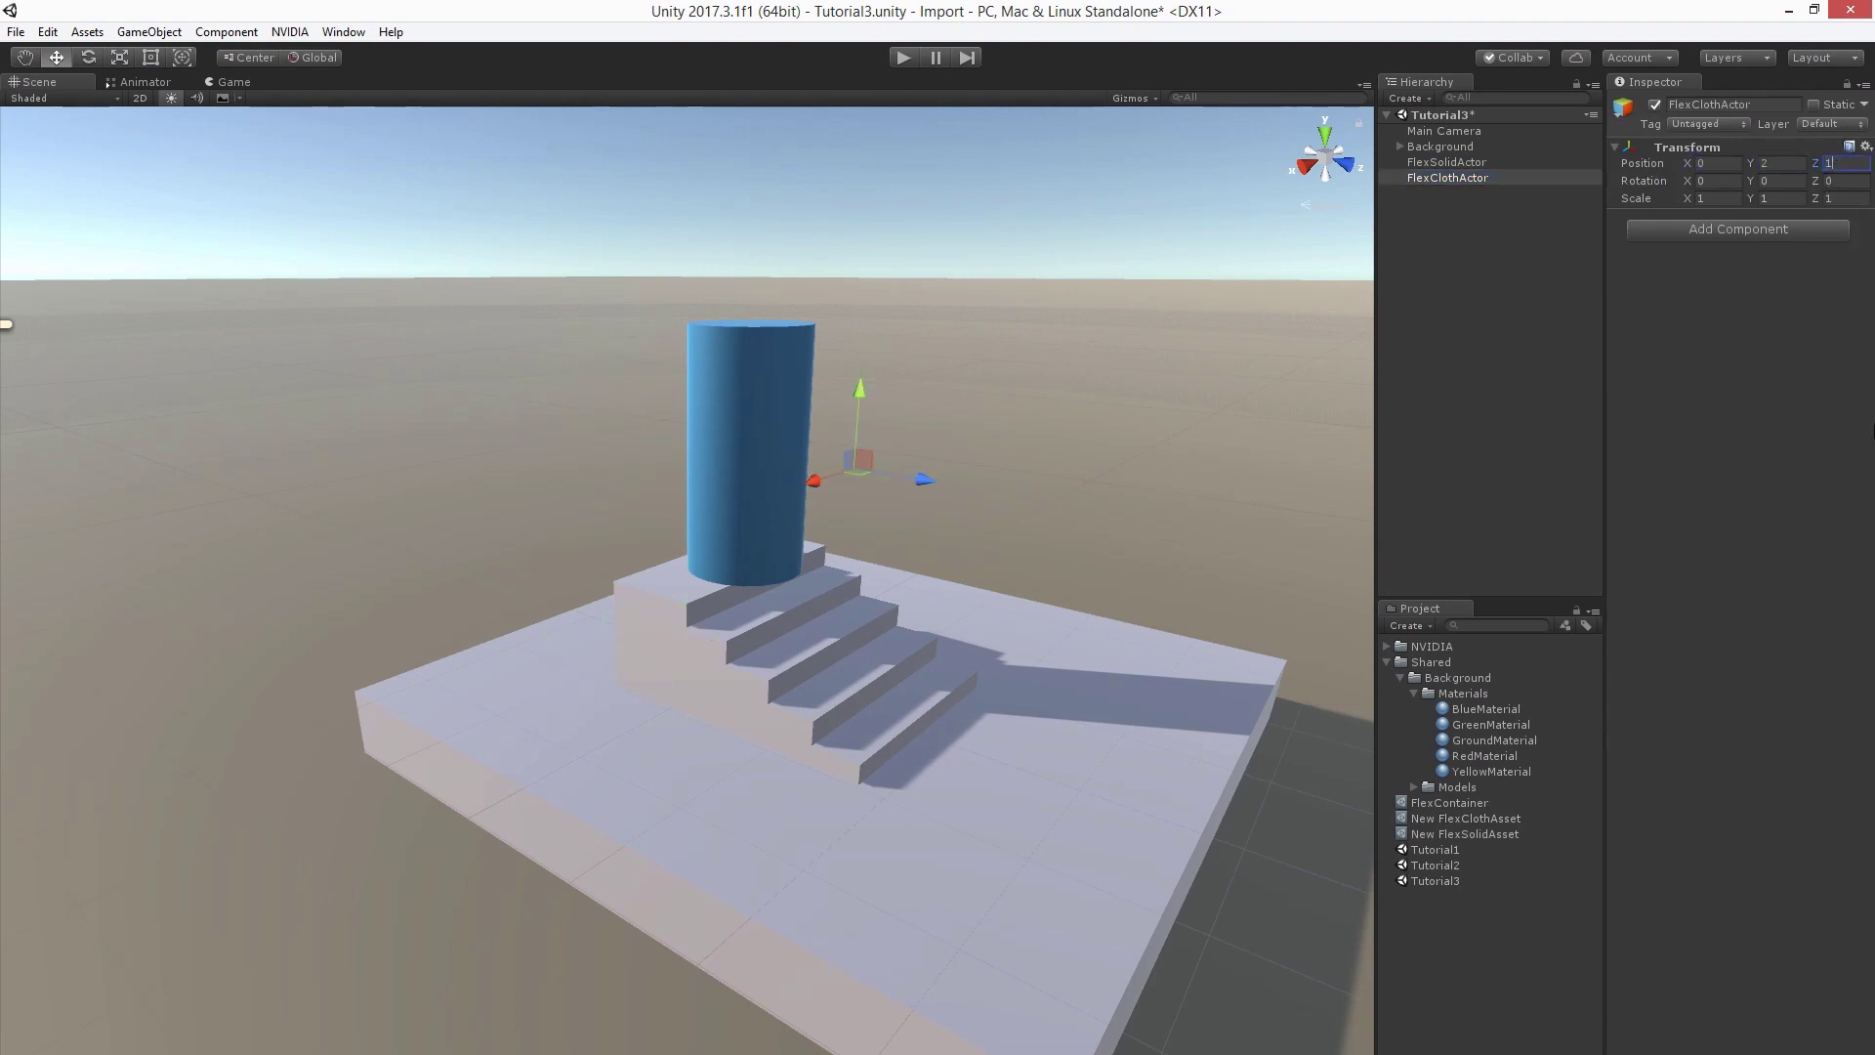
Add a Flex Cloth Actor component to FlexClothActor.
left_click(1661, 233)
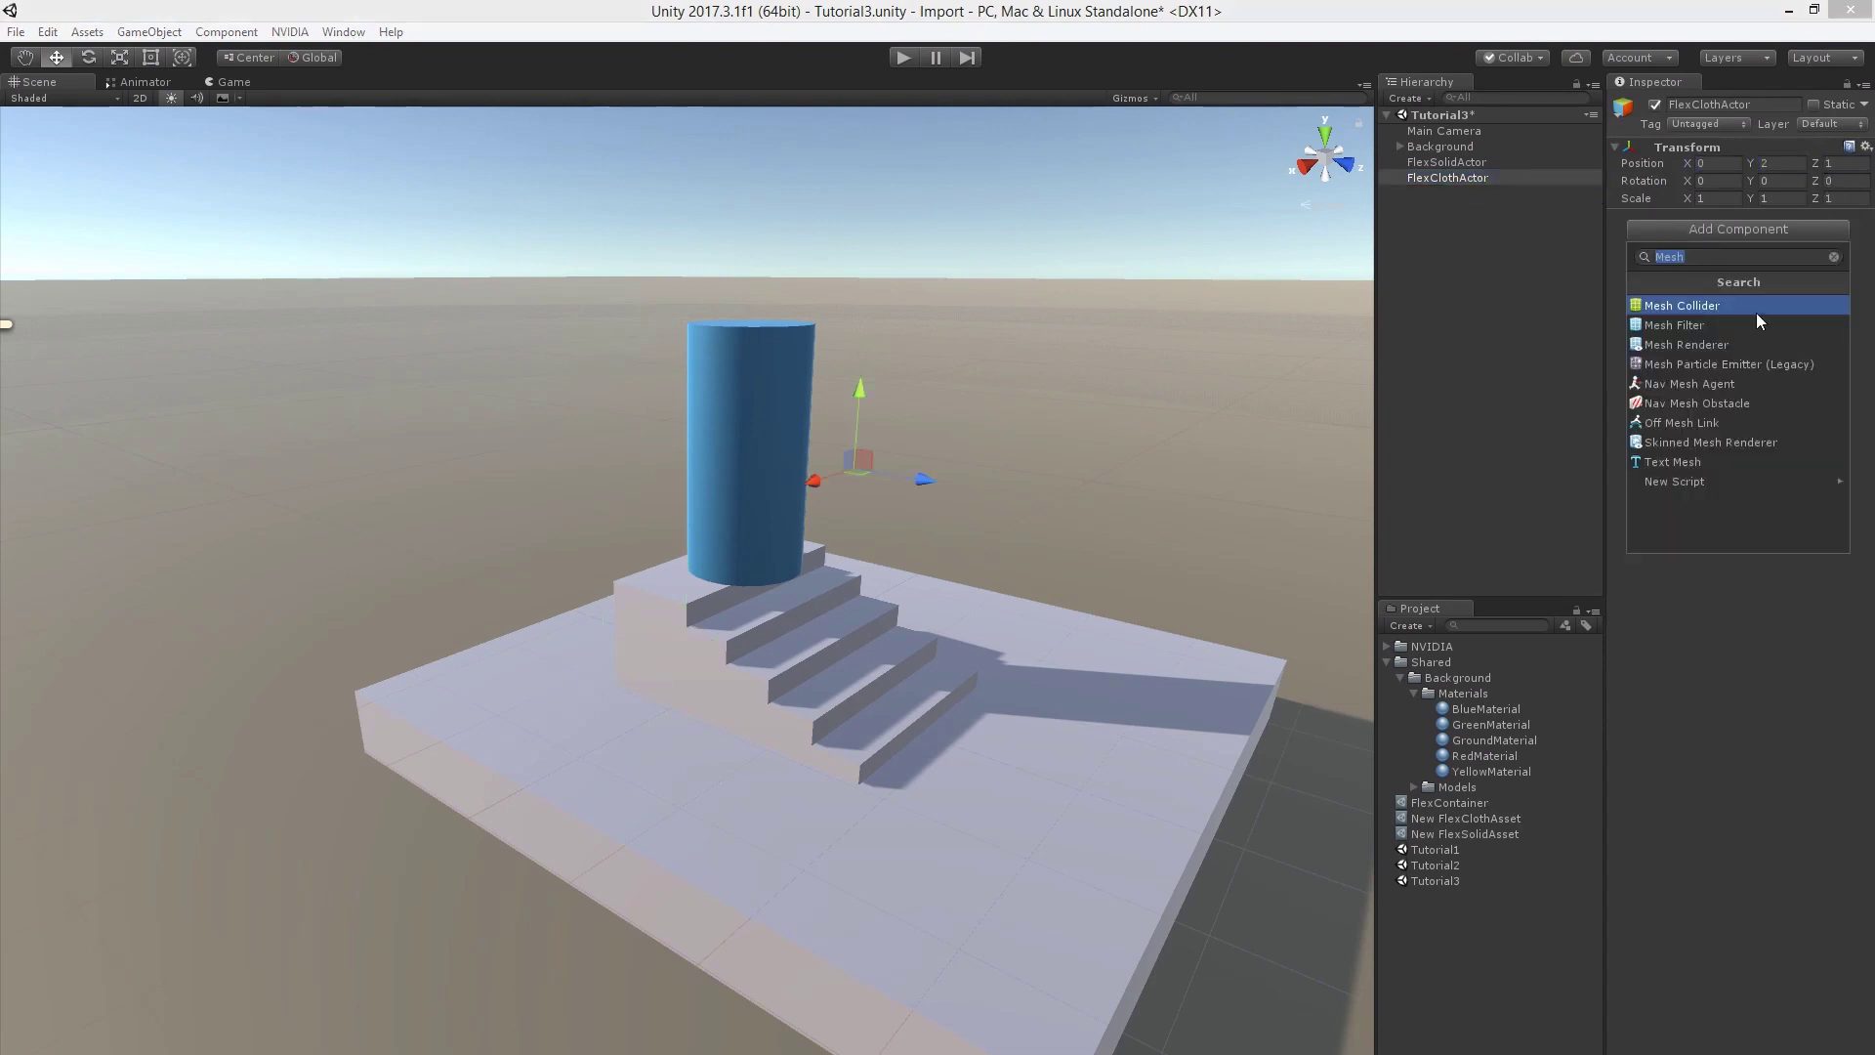
type("Flex")
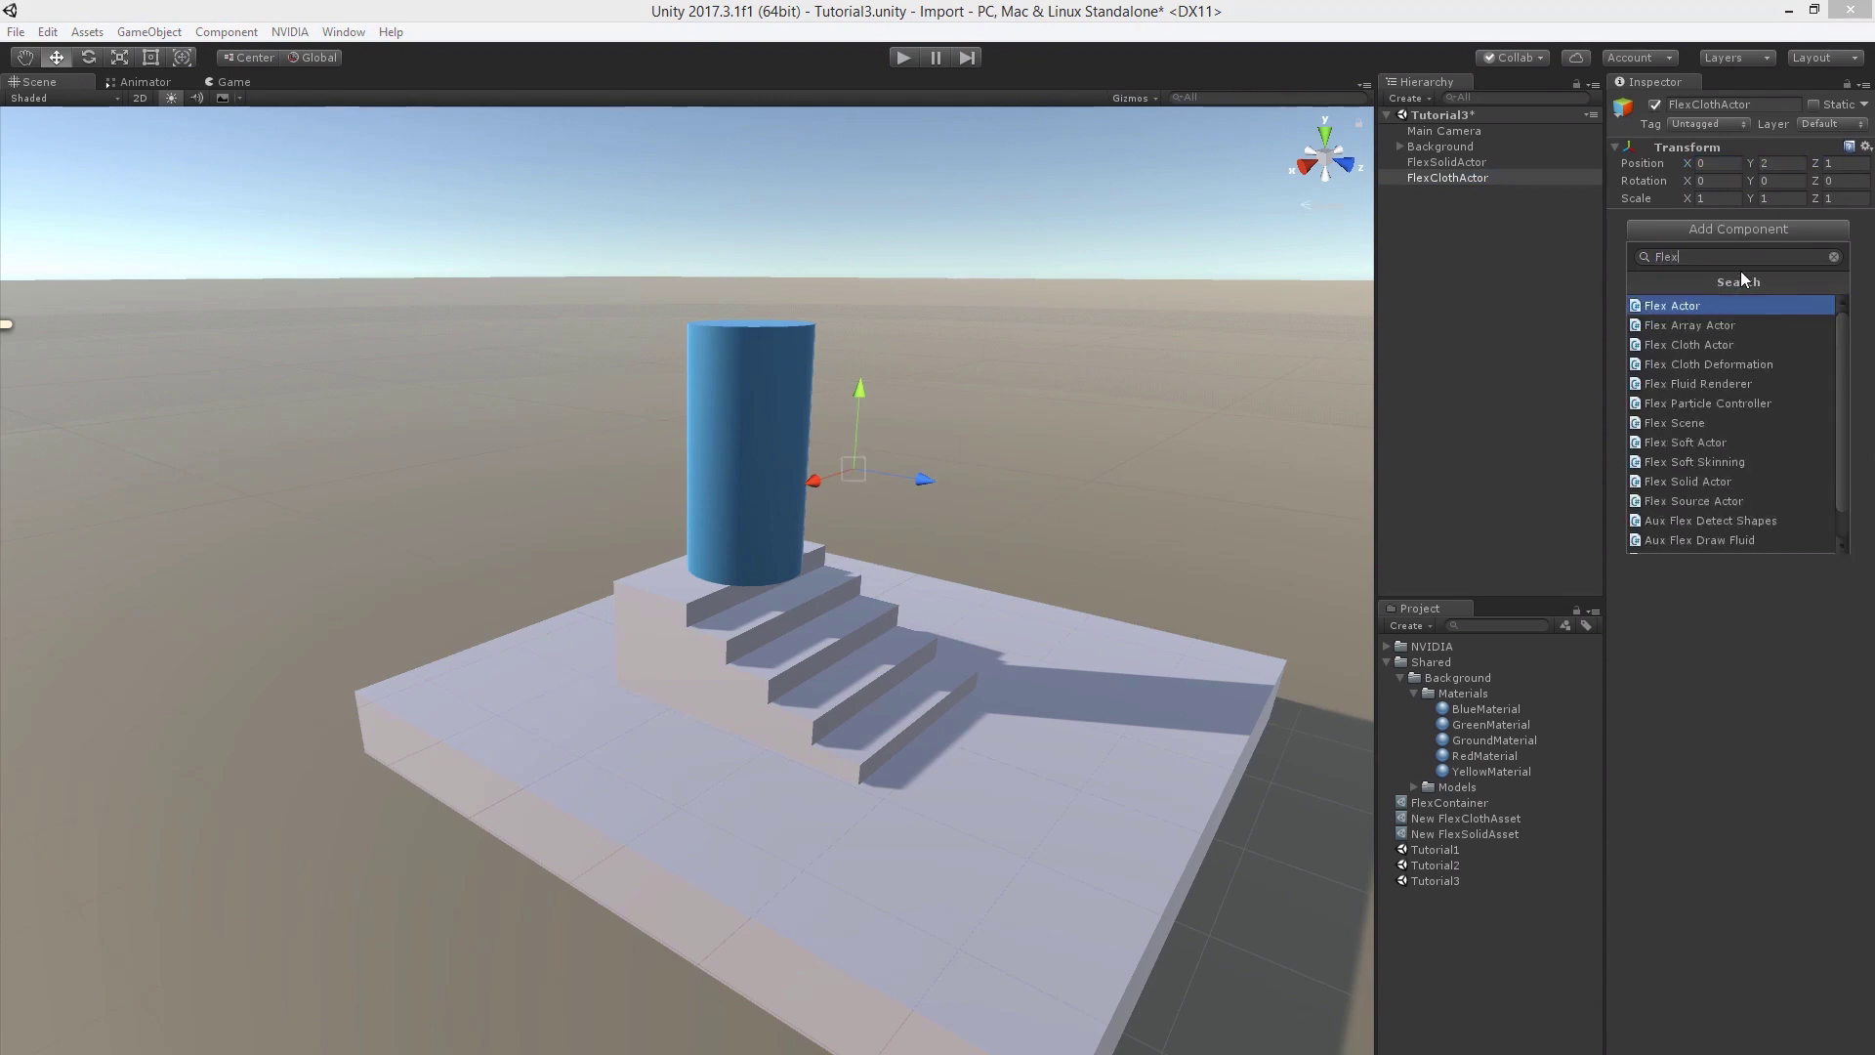
type("Cloth")
key("Return")
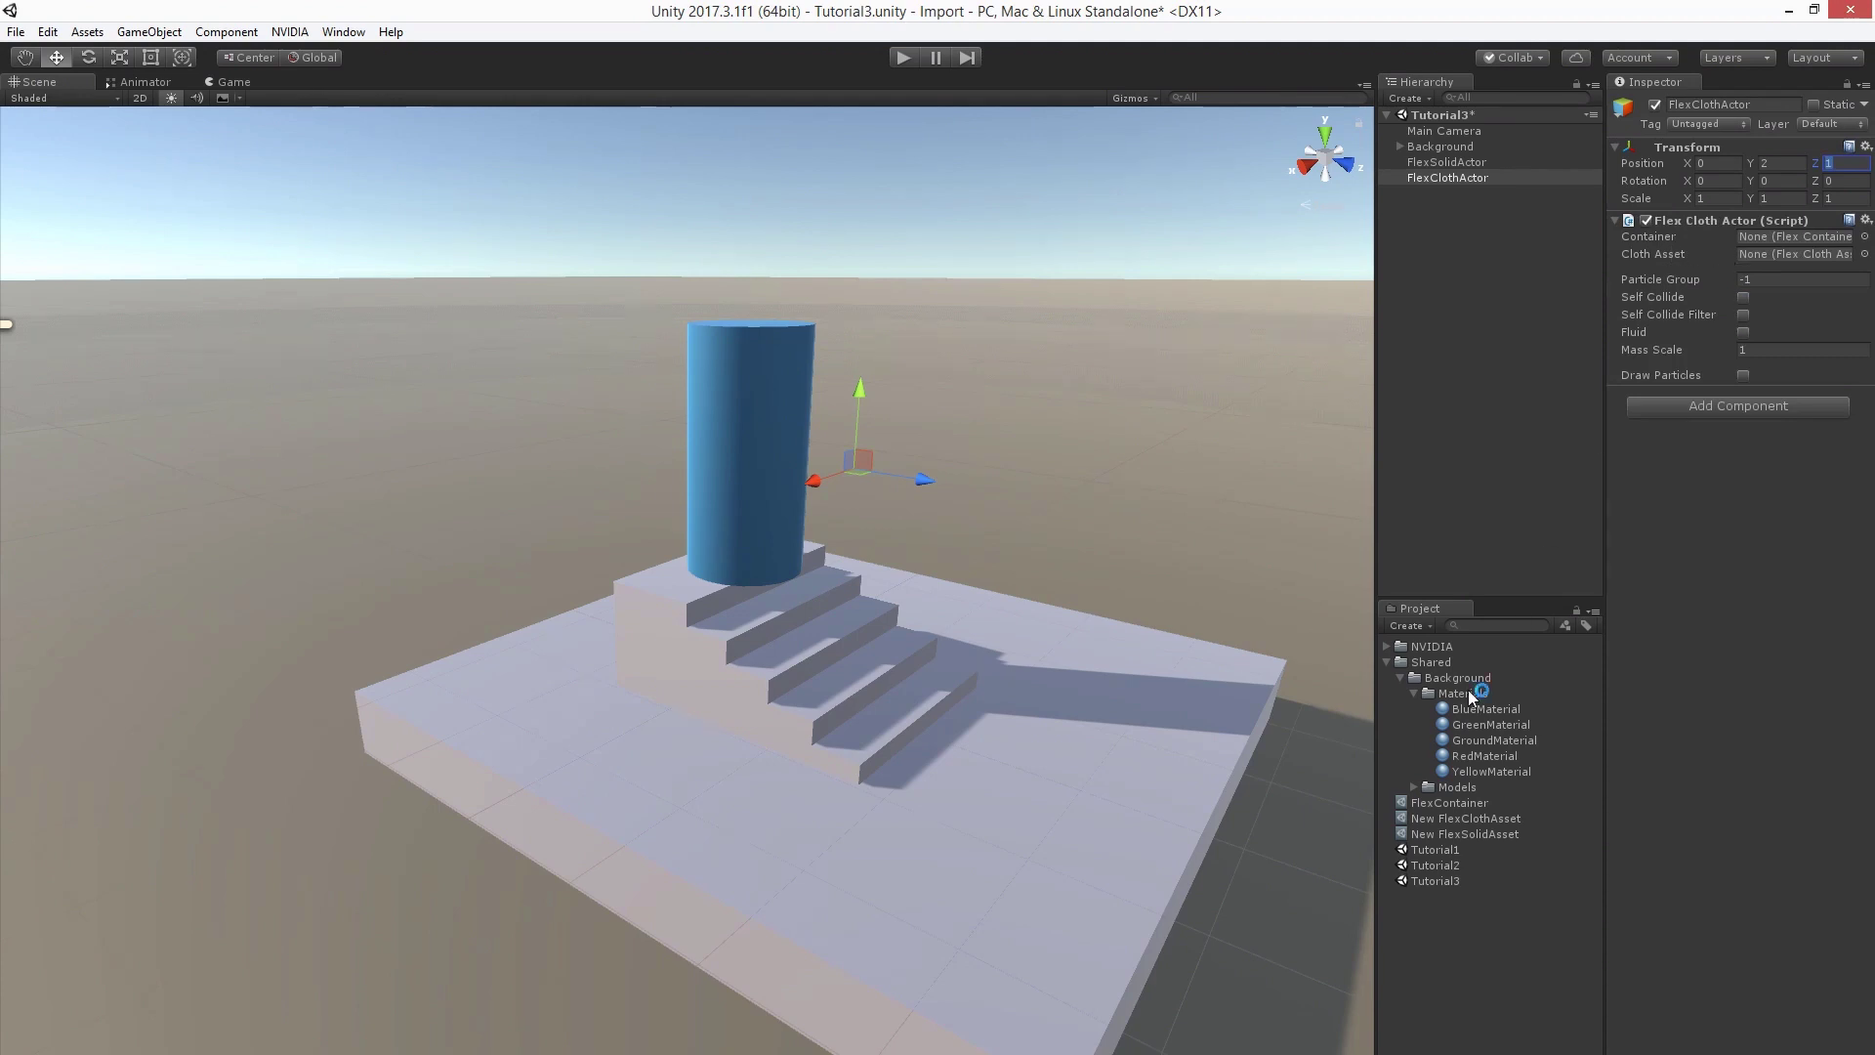
Link FlexContainer and New FlexClothAsset, enable Self Collide and Draw Particles, then play.
left_click_drag(1456, 805, 1806, 236)
left_click_drag(1478, 820, 1798, 256)
left_click(1744, 298)
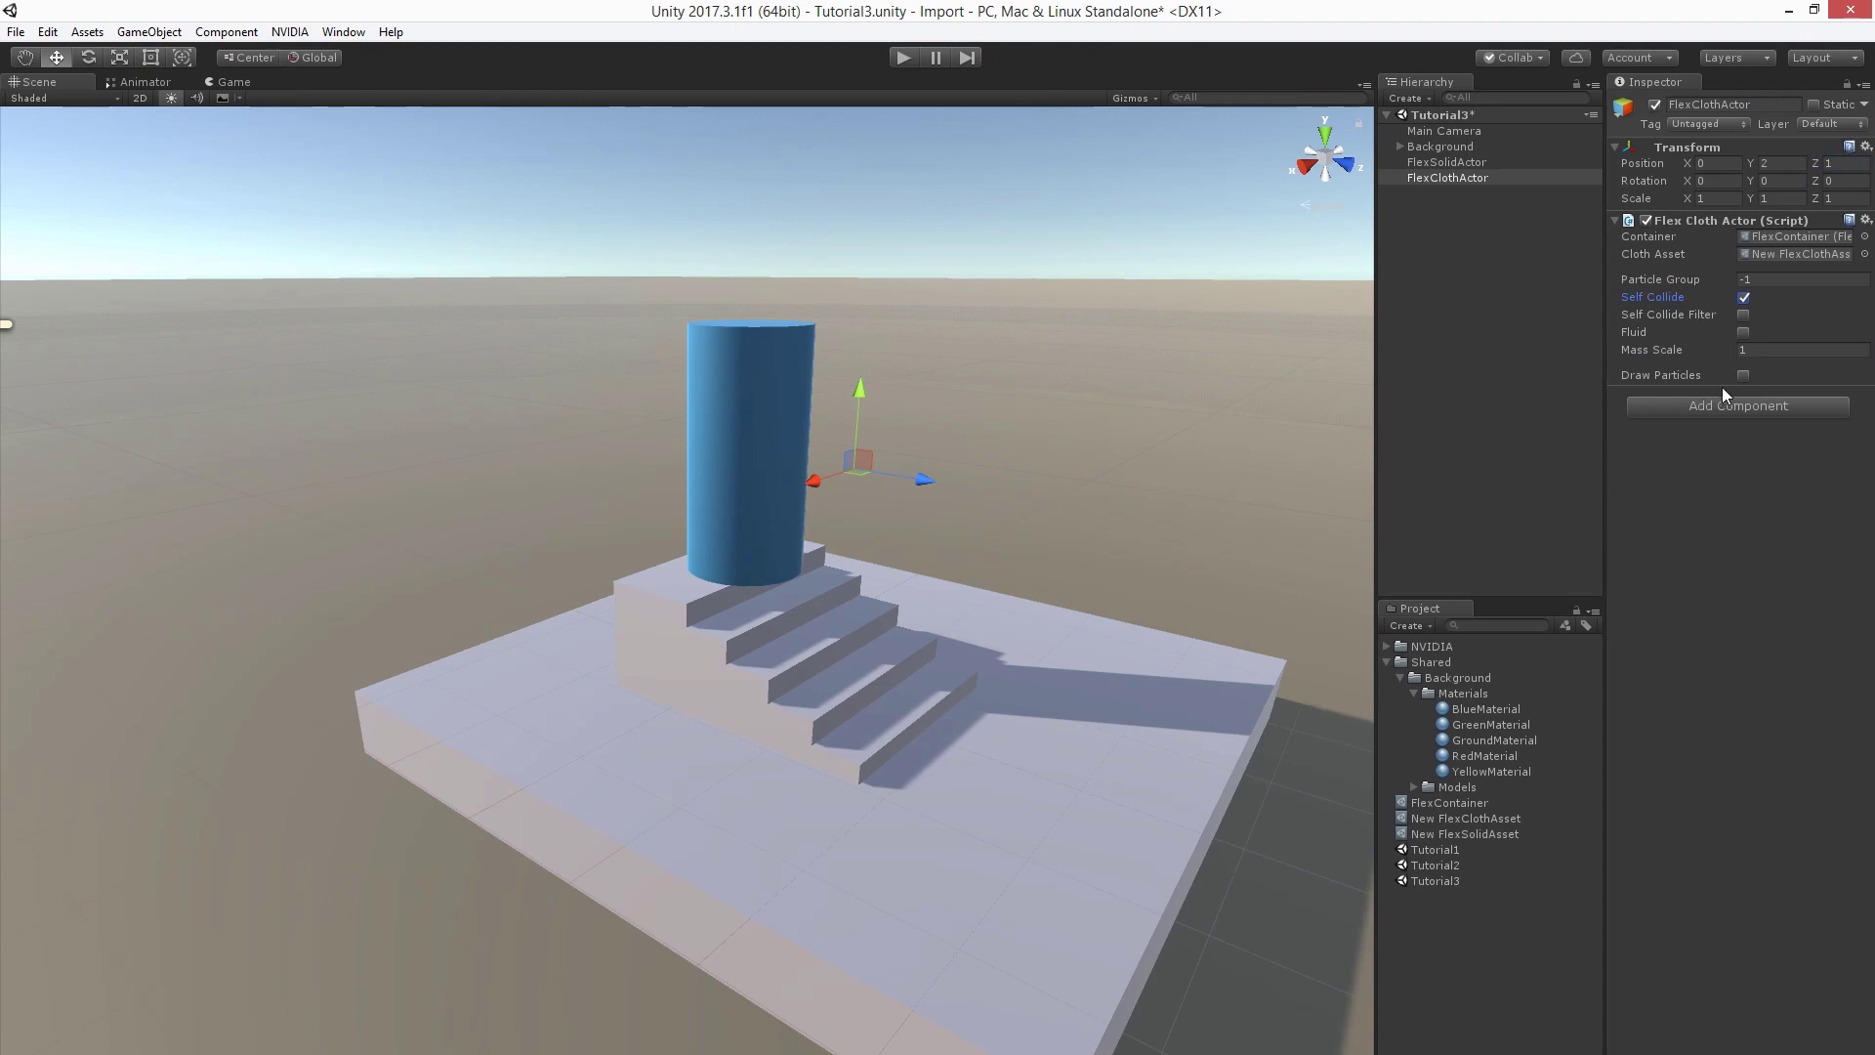
left_click(1743, 375)
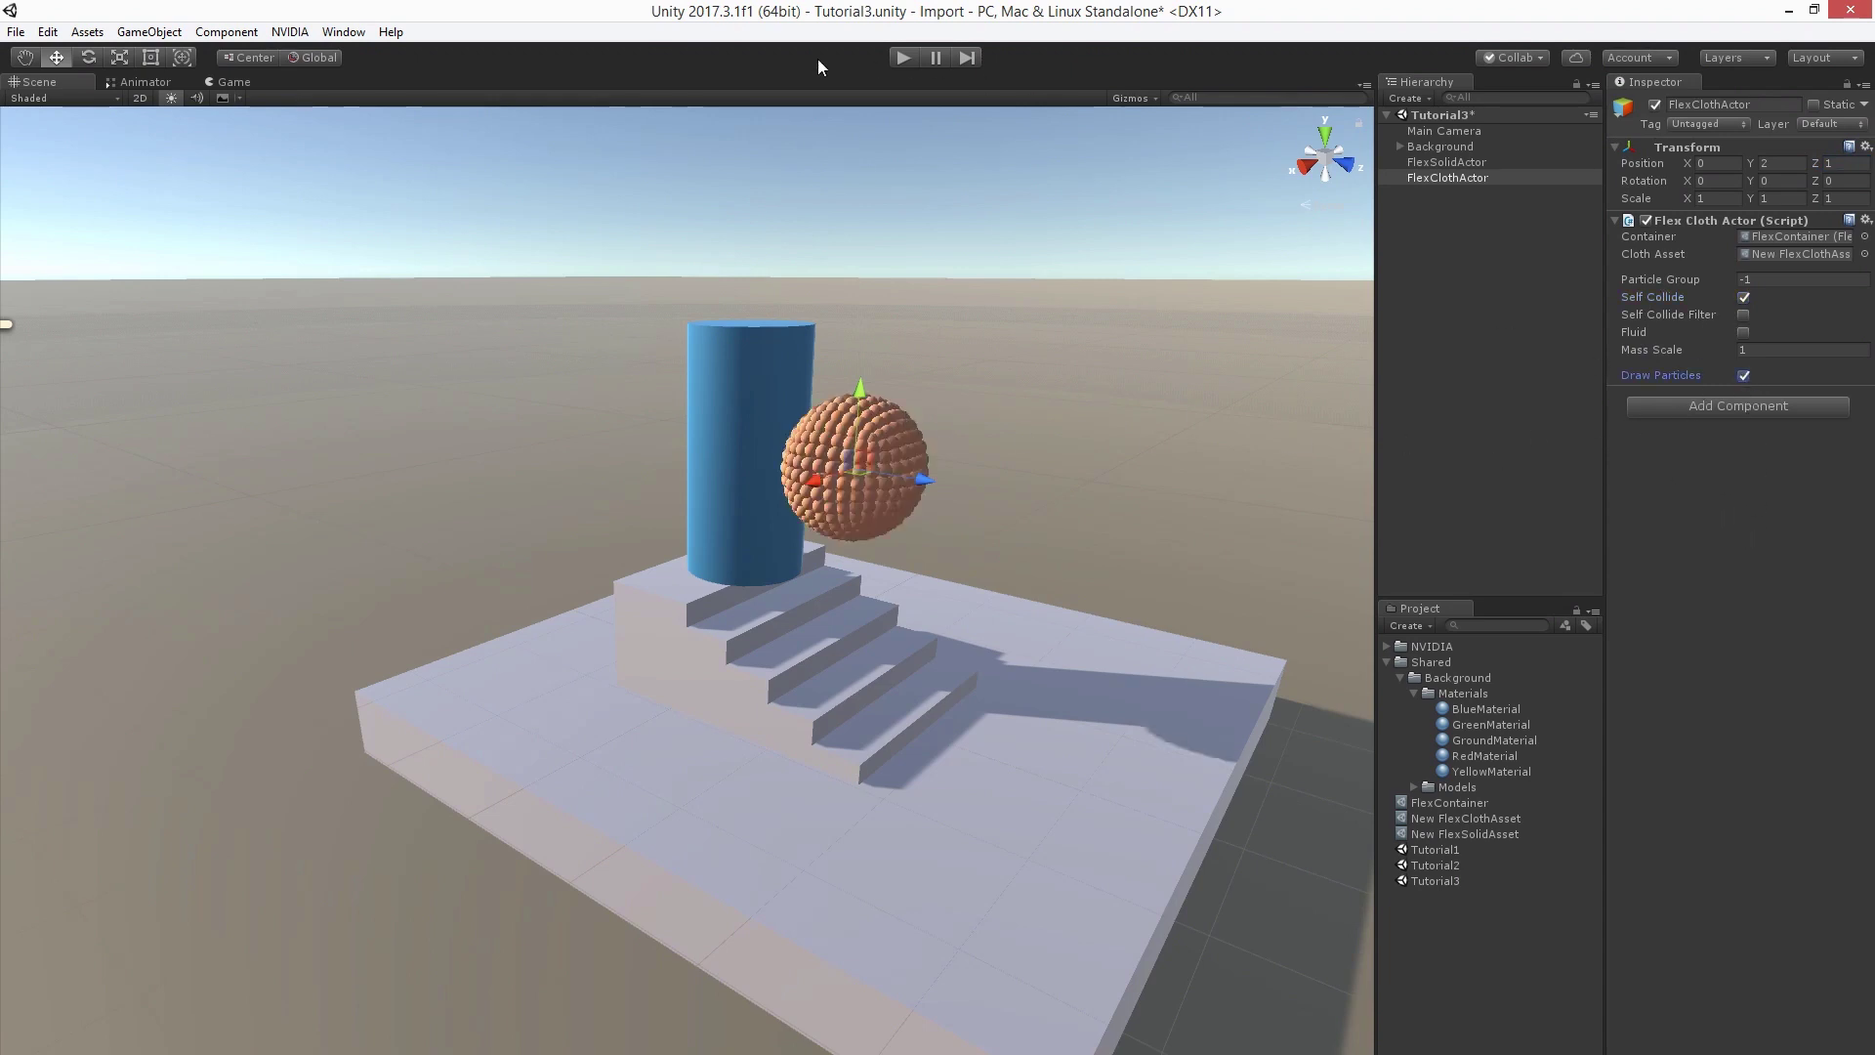
left_click(903, 57)
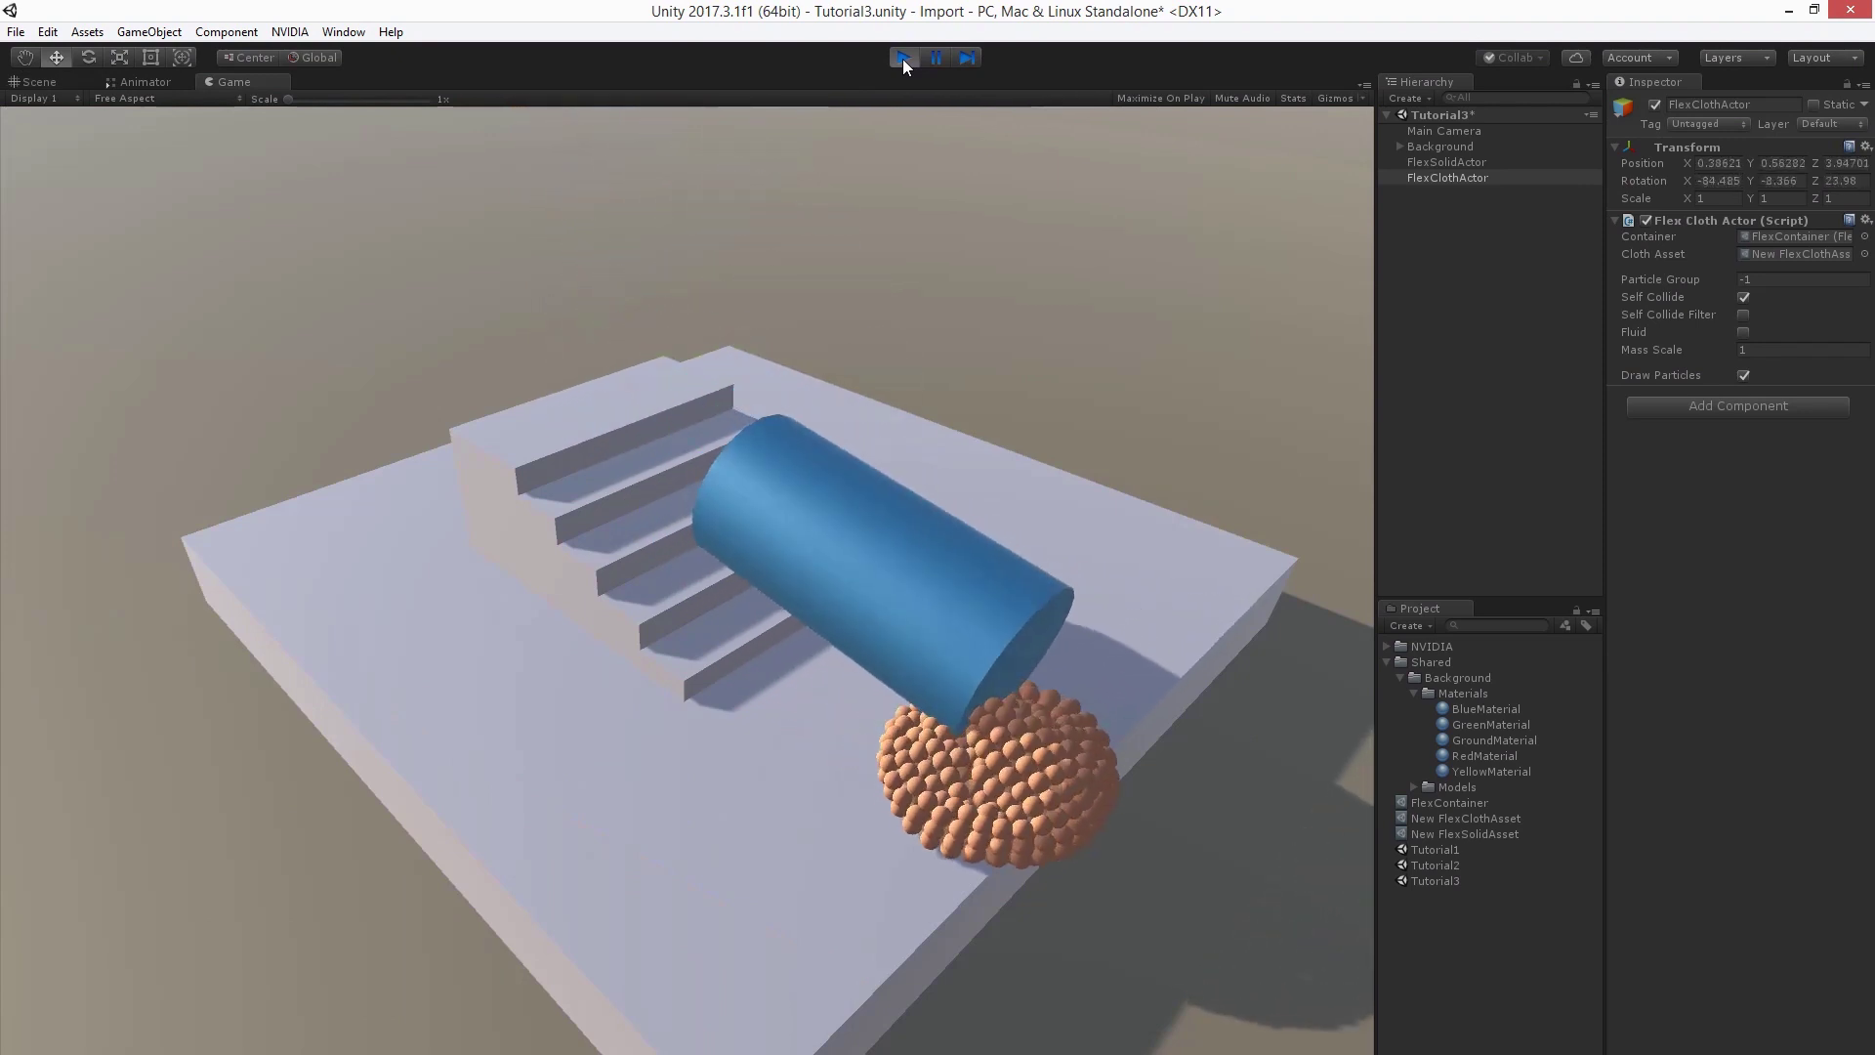
left_click(904, 58)
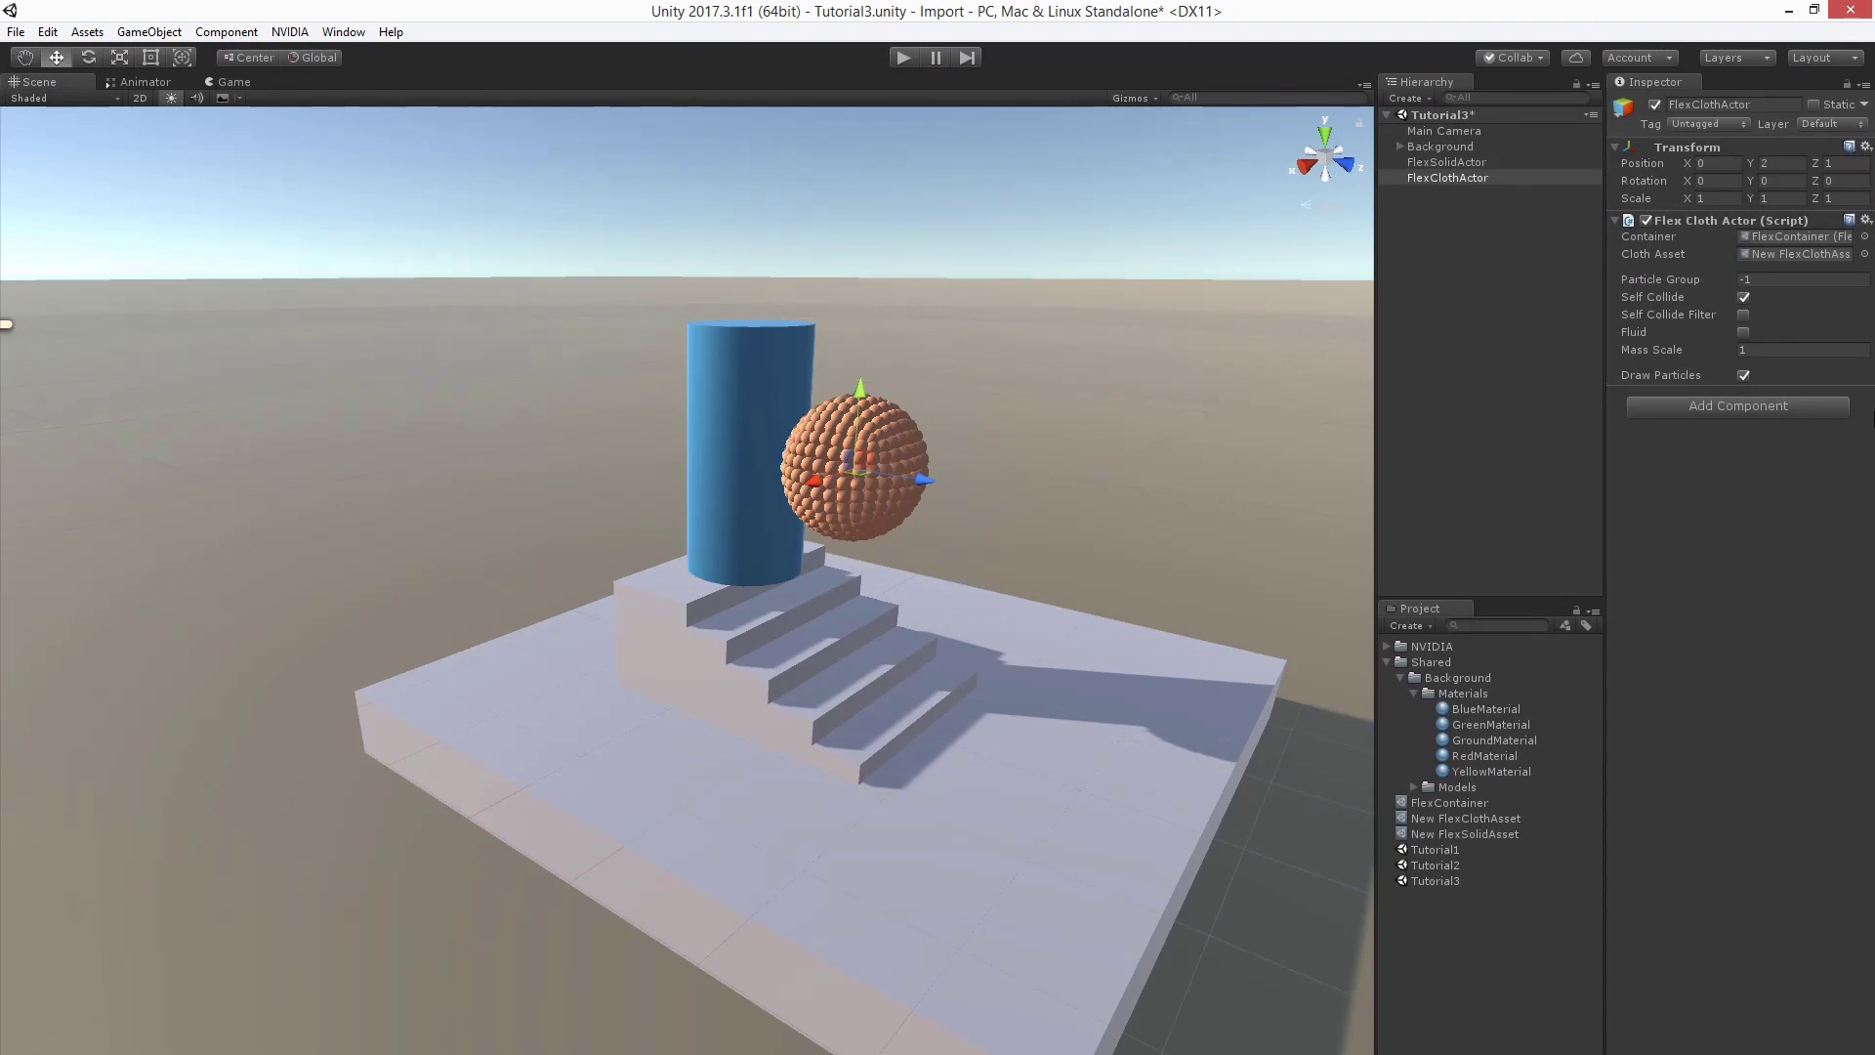
Add a Flex Cloth Deformation component to FlexClothActor.
left_click(1778, 406)
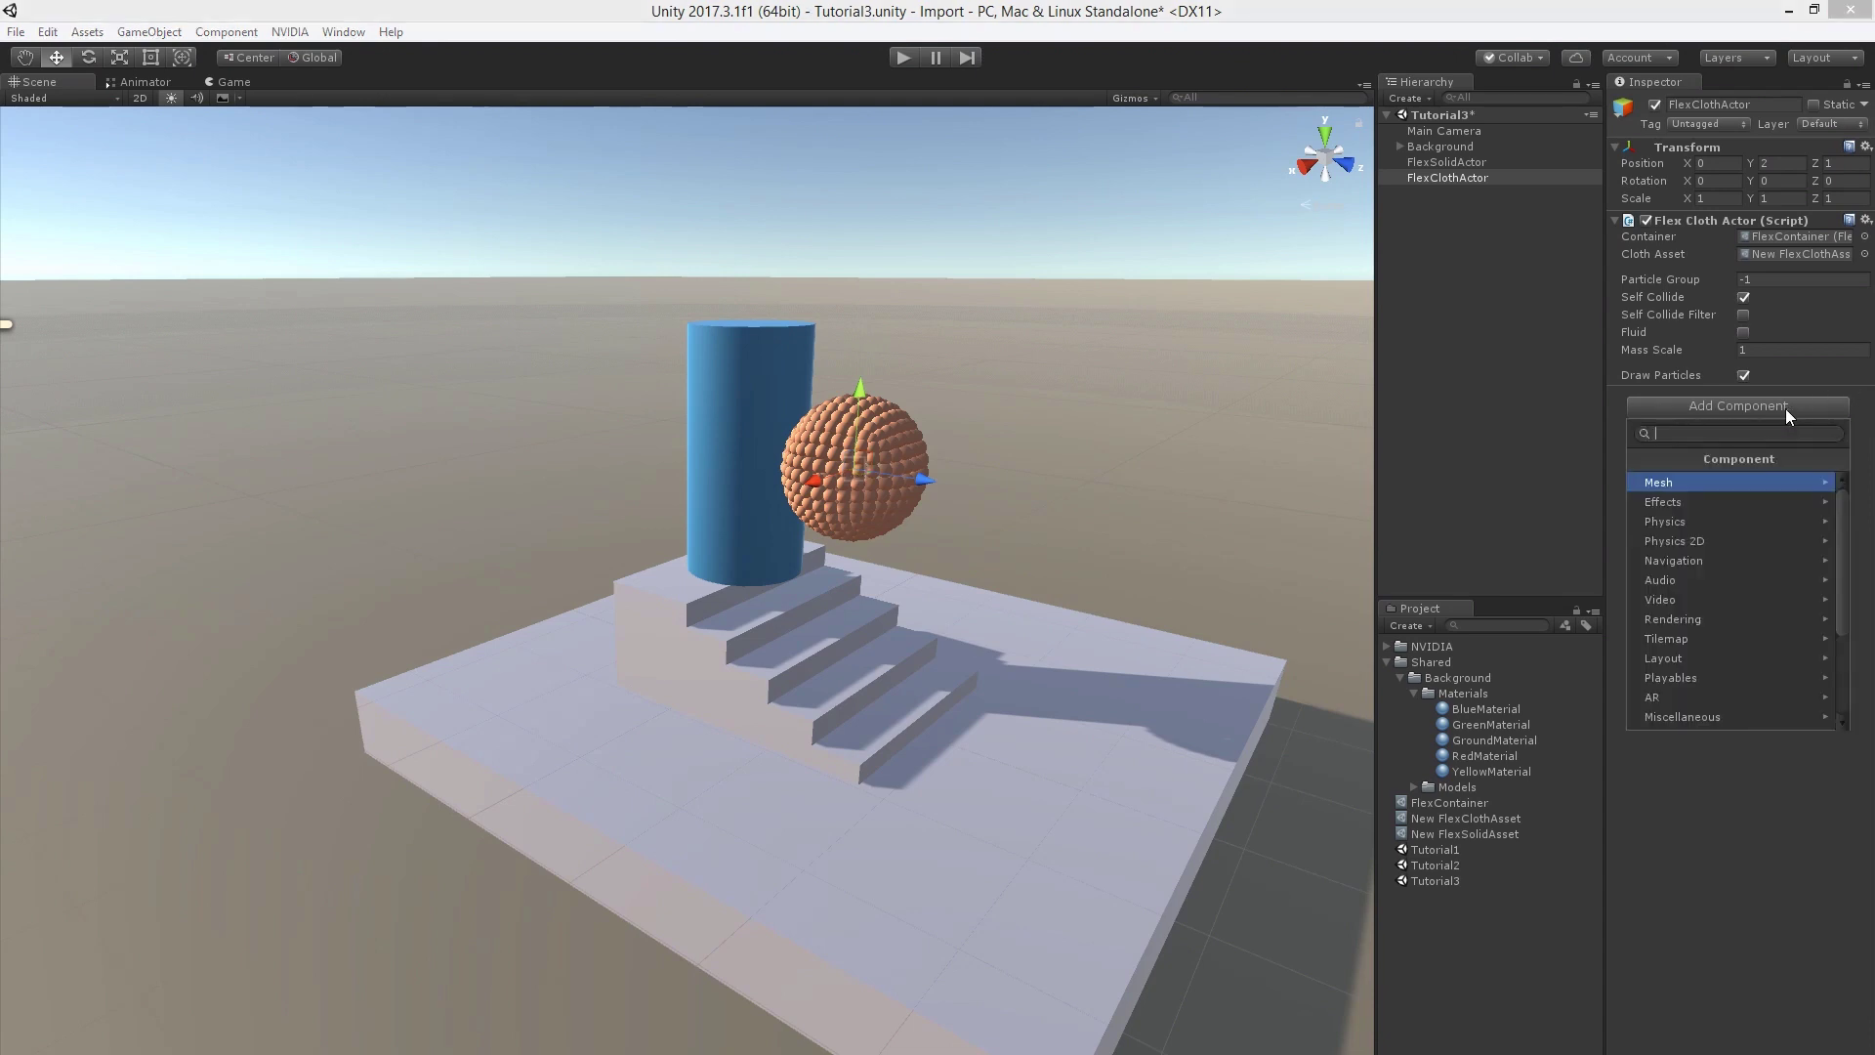
type("Flex")
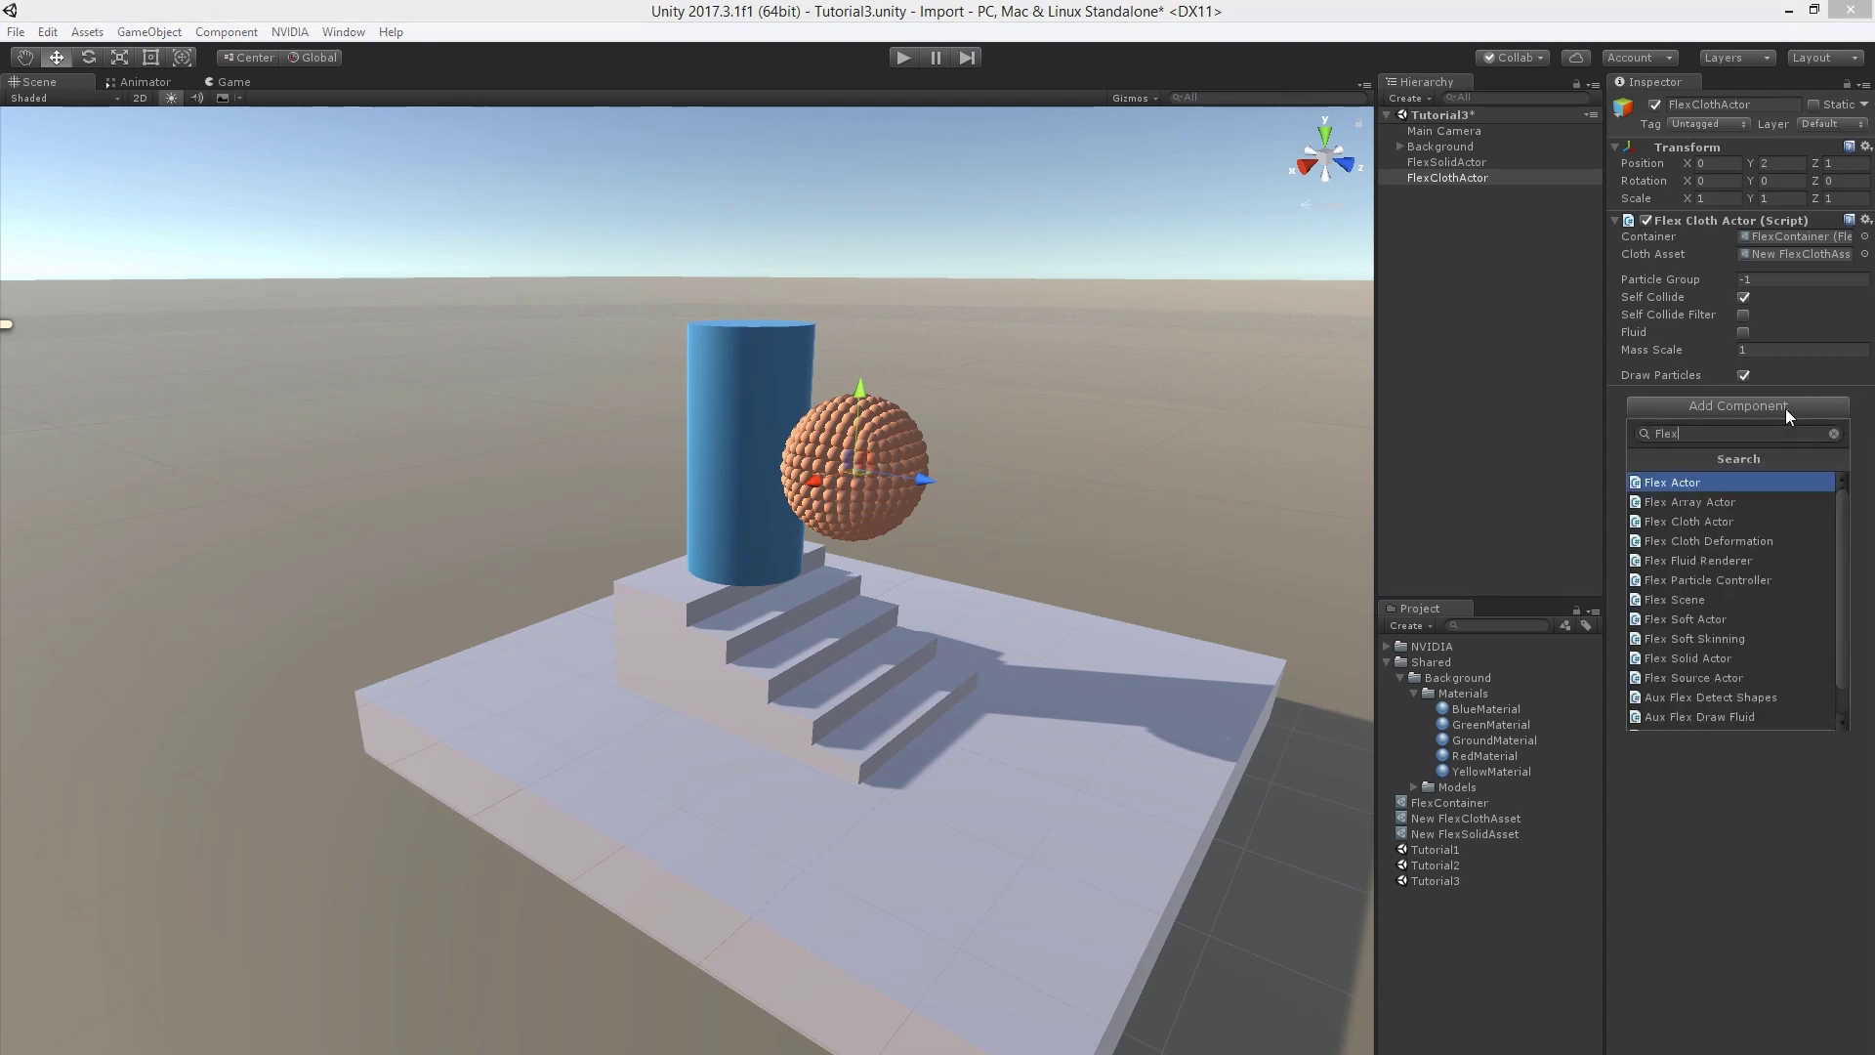
key("Down")
key("Down")
key("Down")
key("Return")
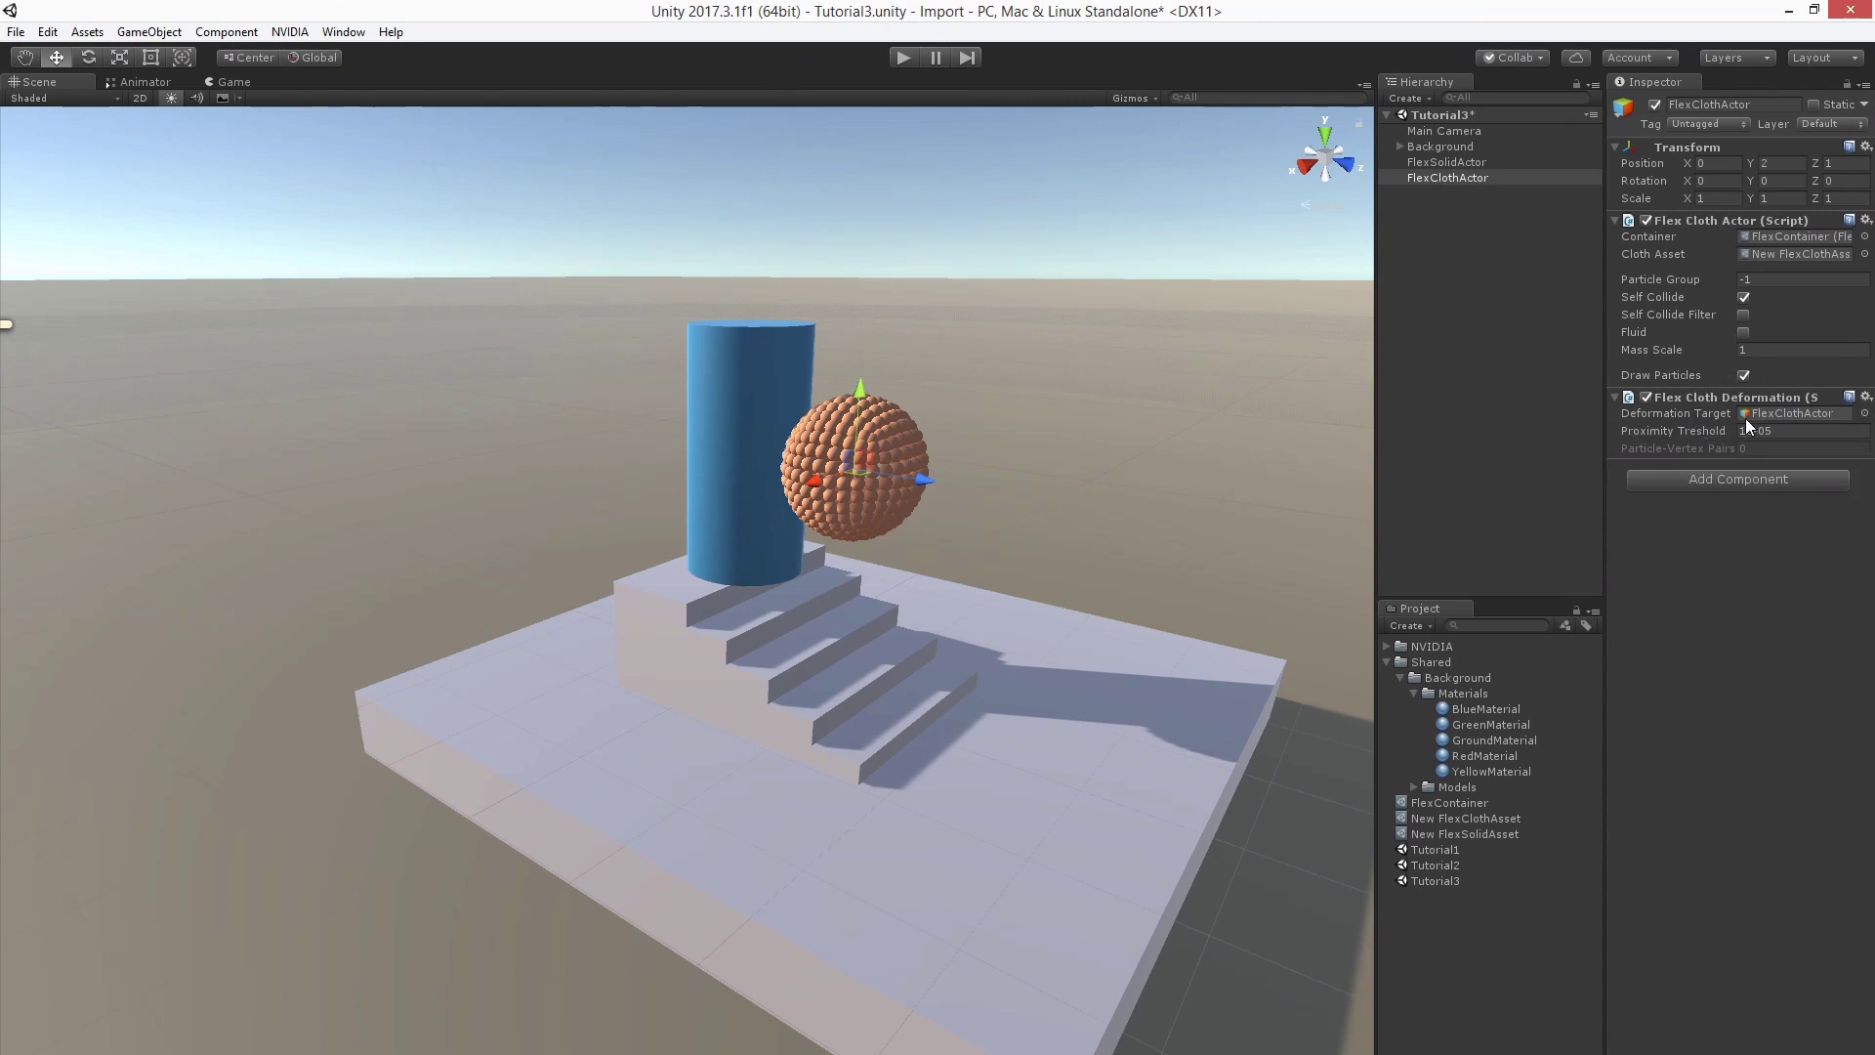
Add a Mesh Filter that uses the Sphere mesh.
left_click(1732, 479)
type("Flex")
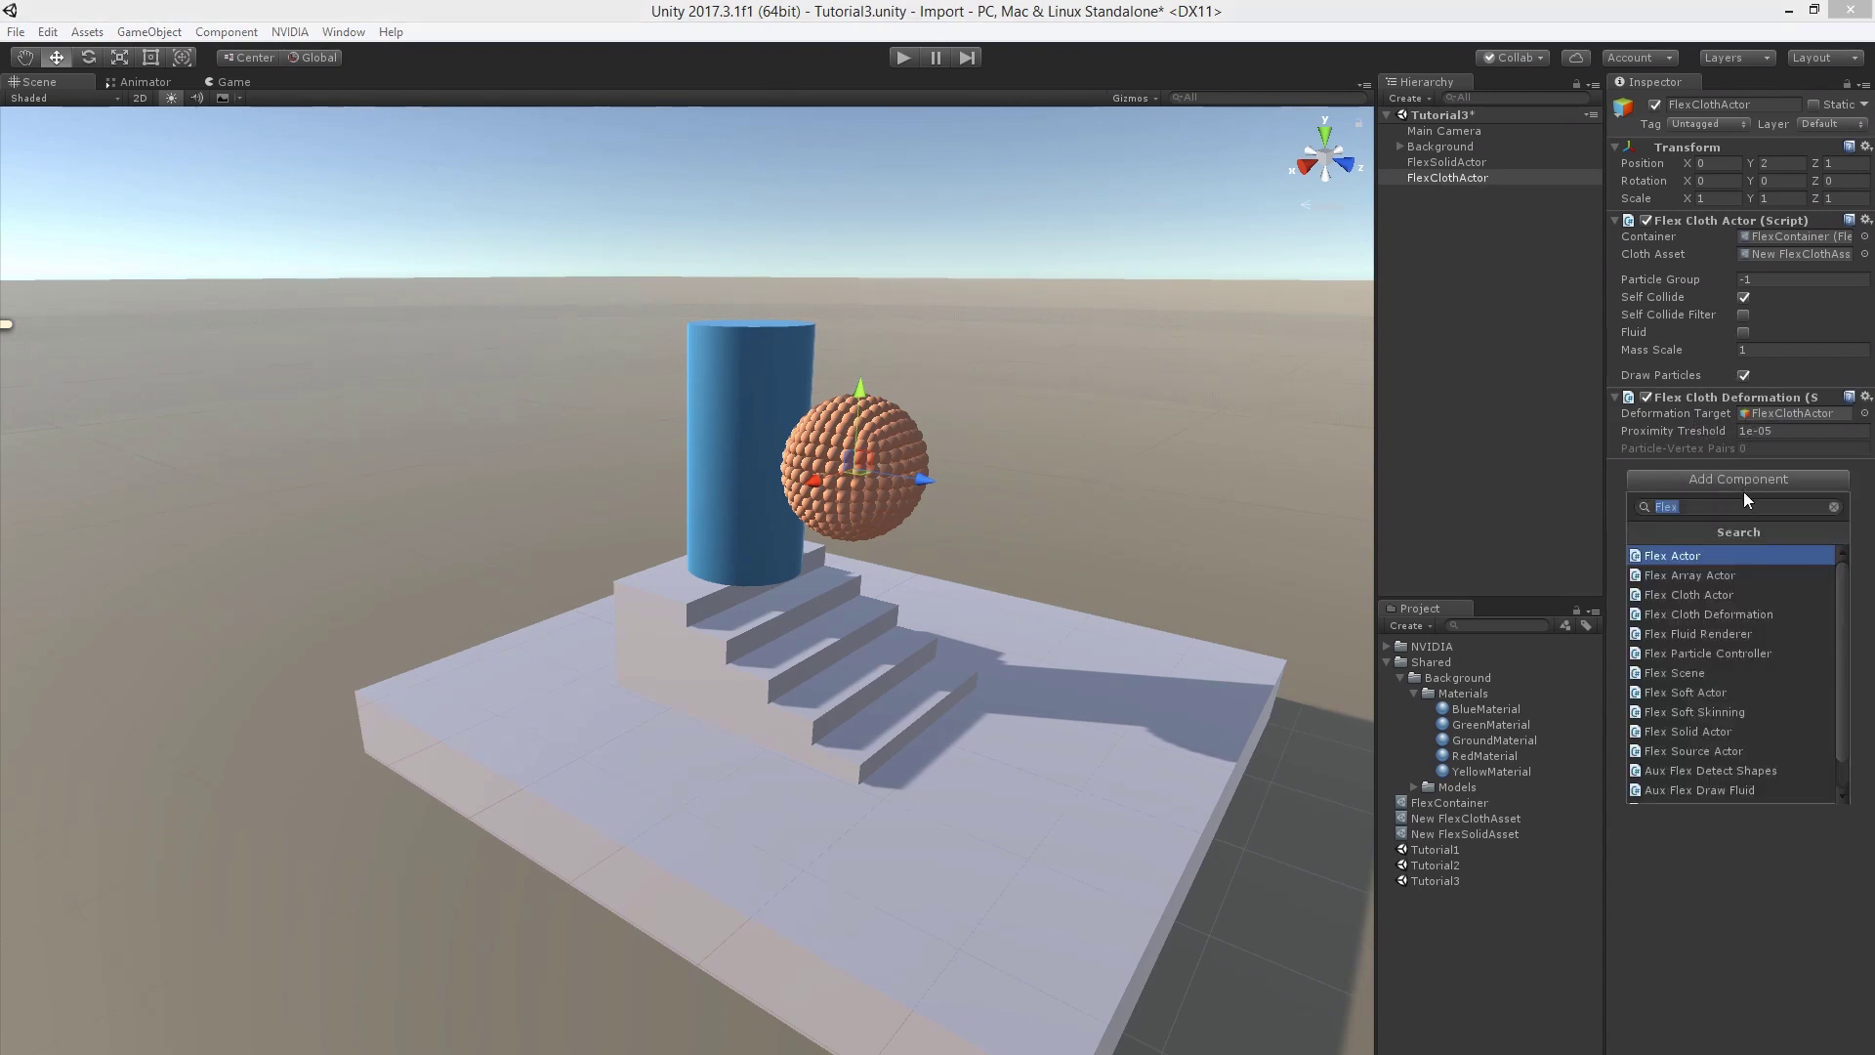
key("BackSpace")
key("BackSpace")
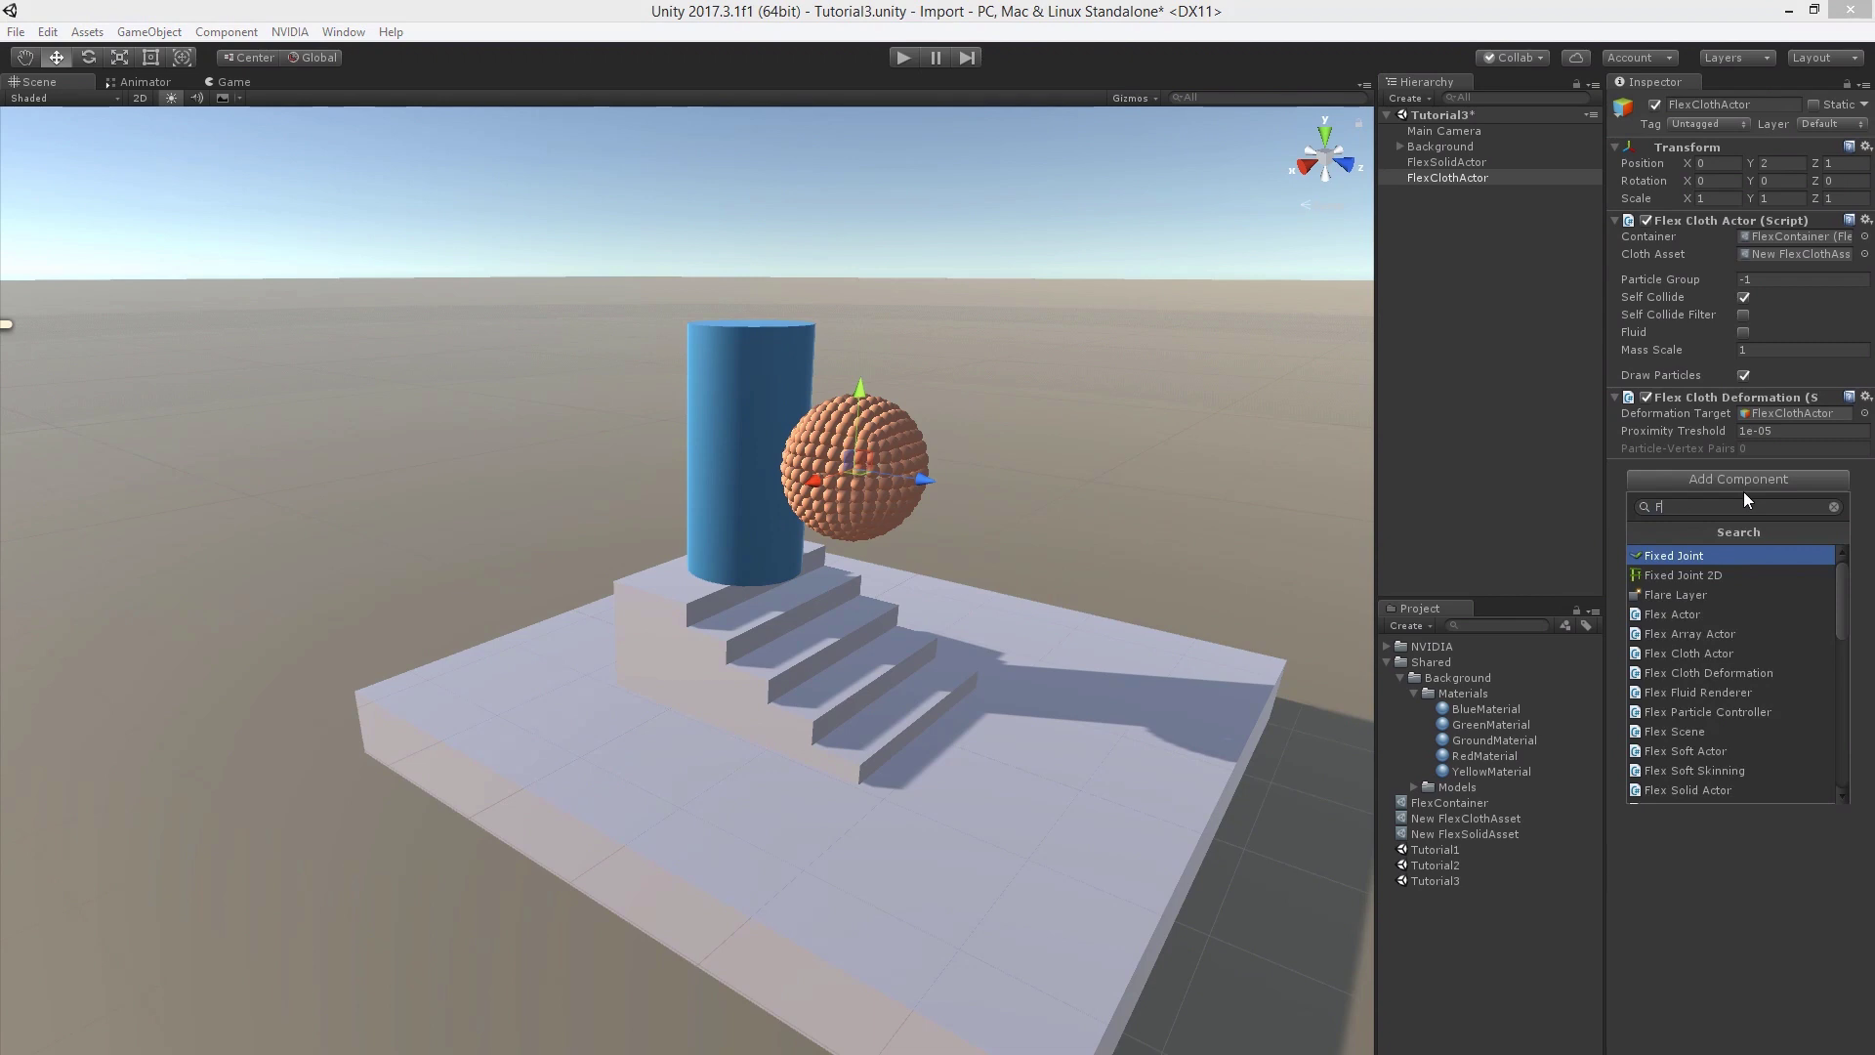
type("Mesh")
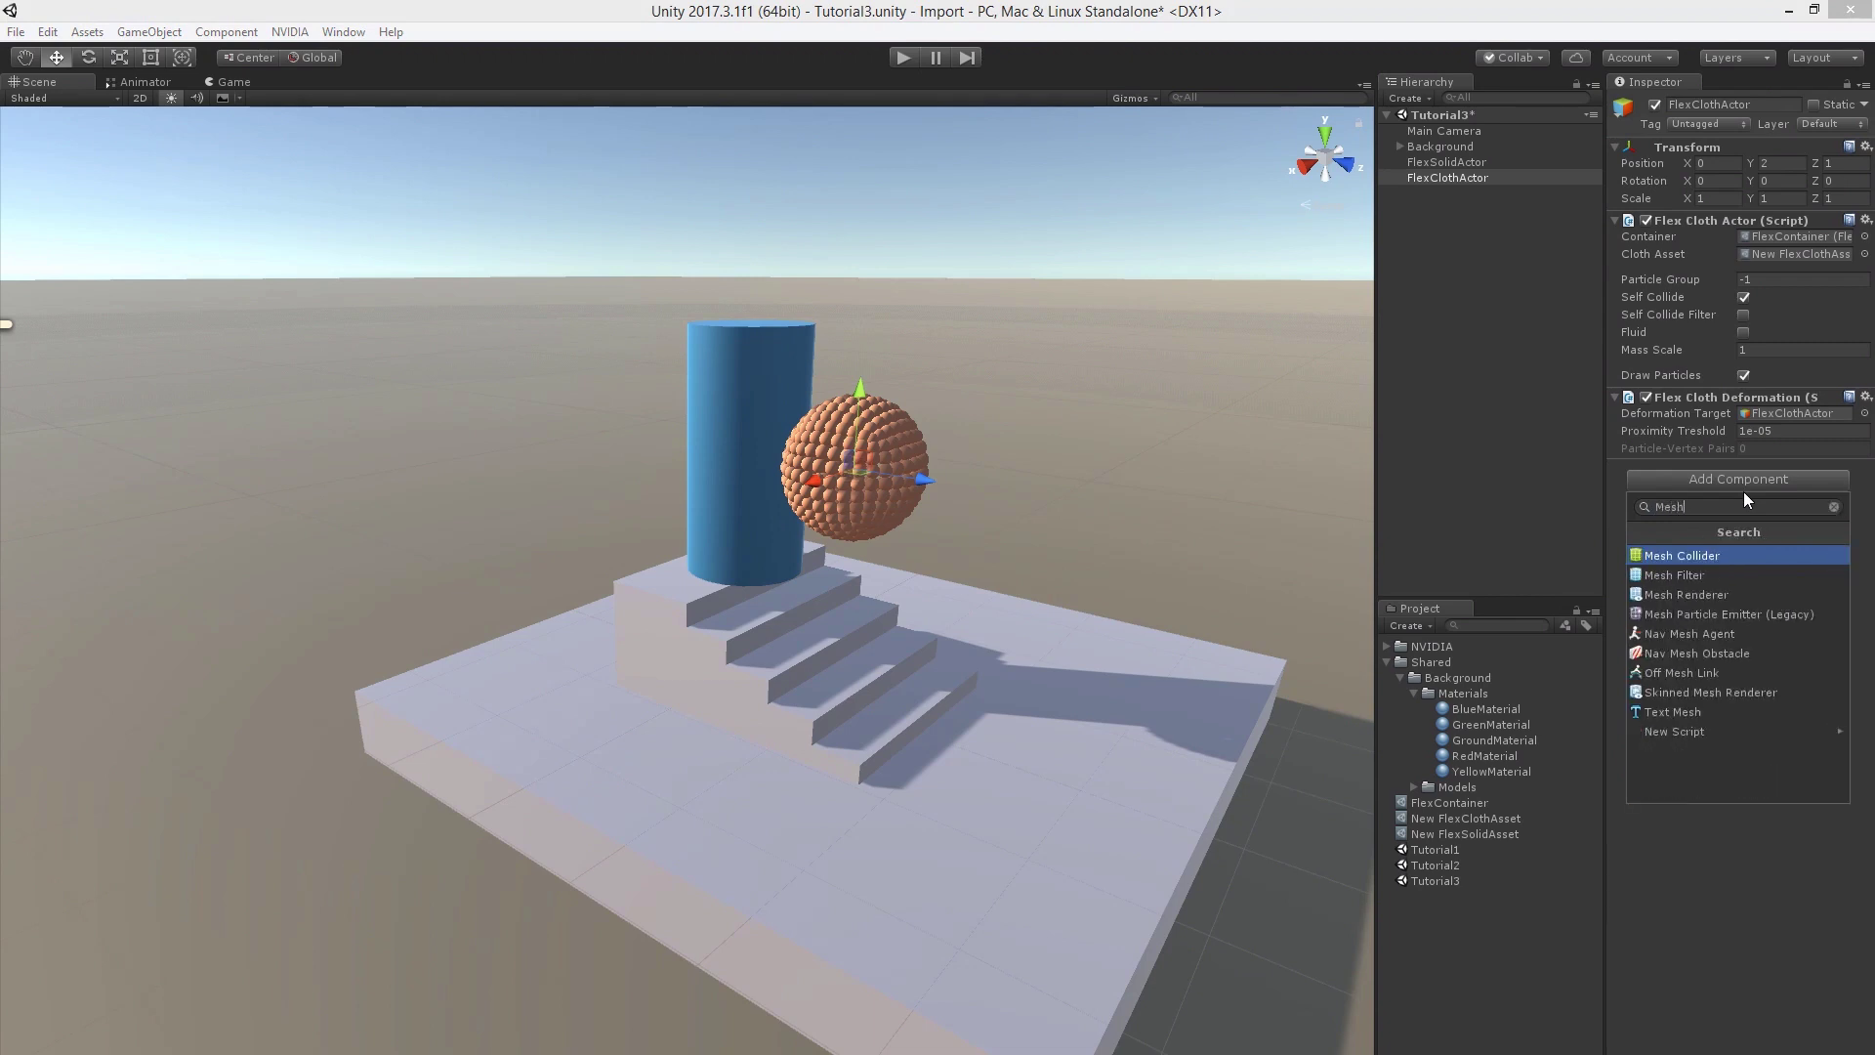
left_click(1721, 574)
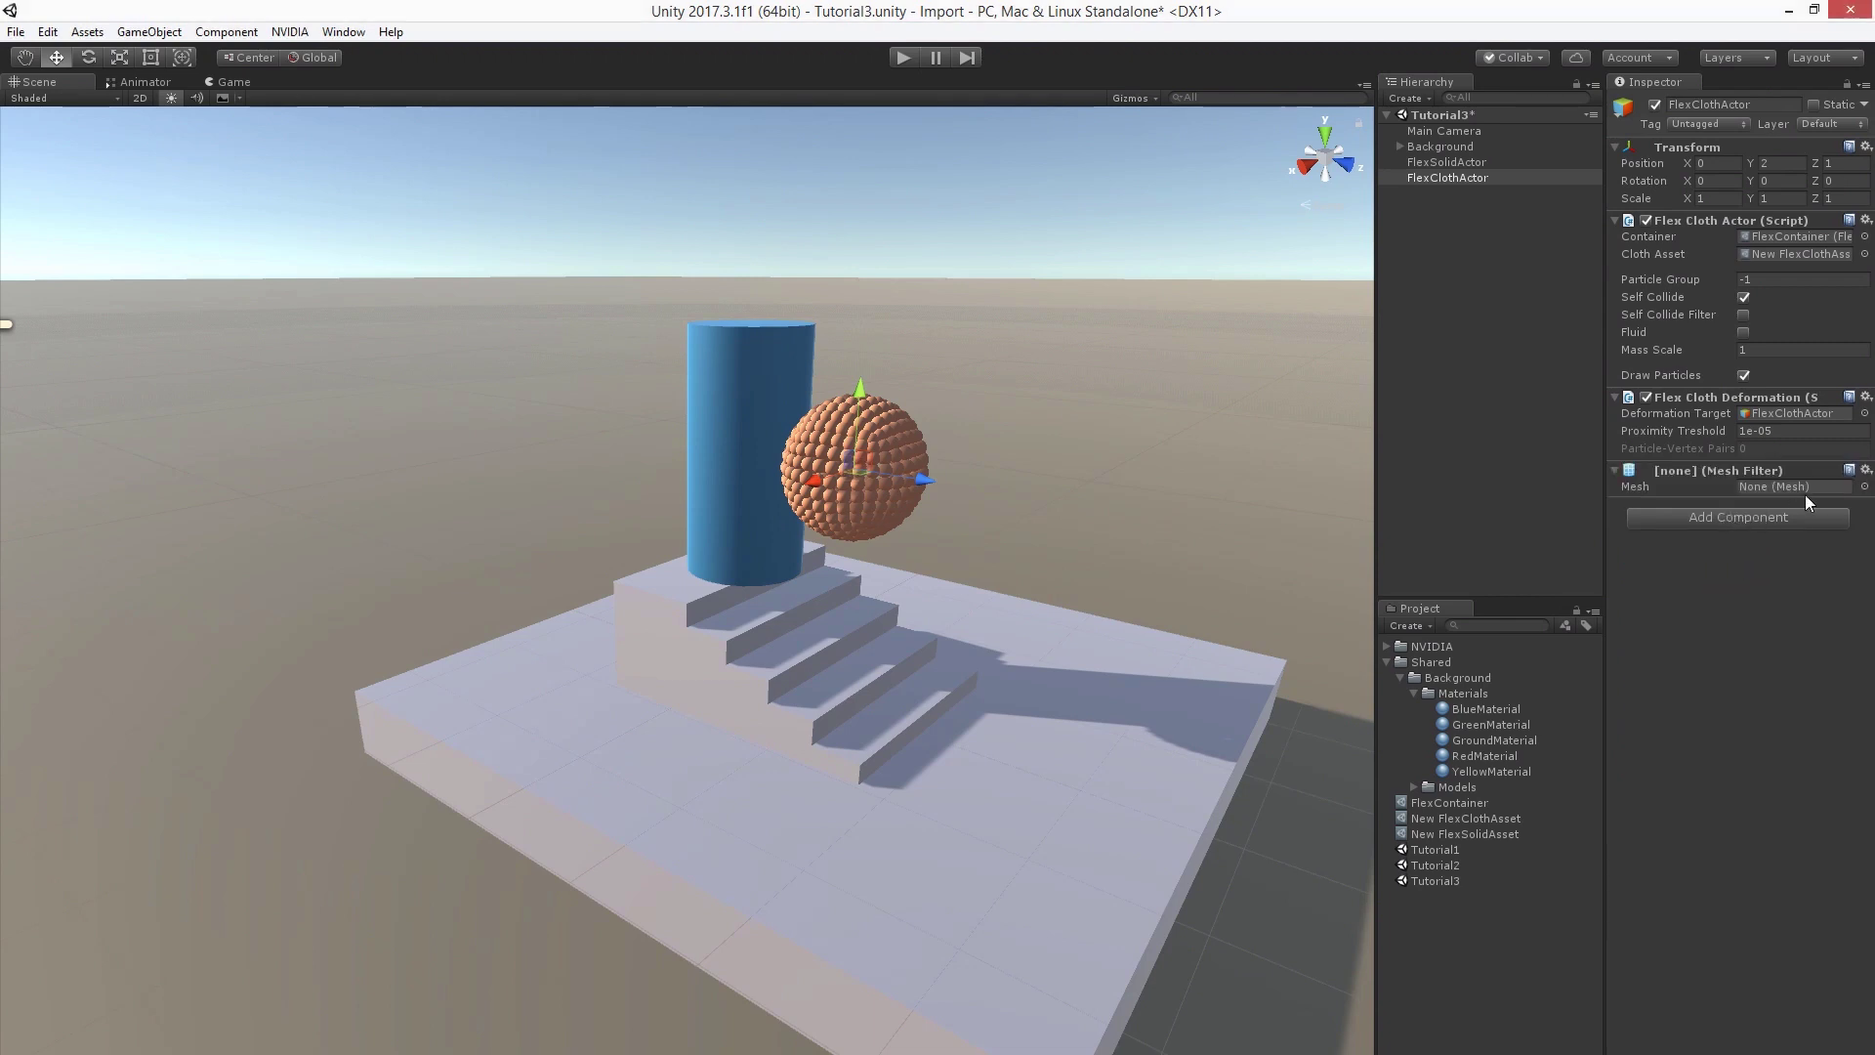
left_click(1864, 486)
double_click(149, 211)
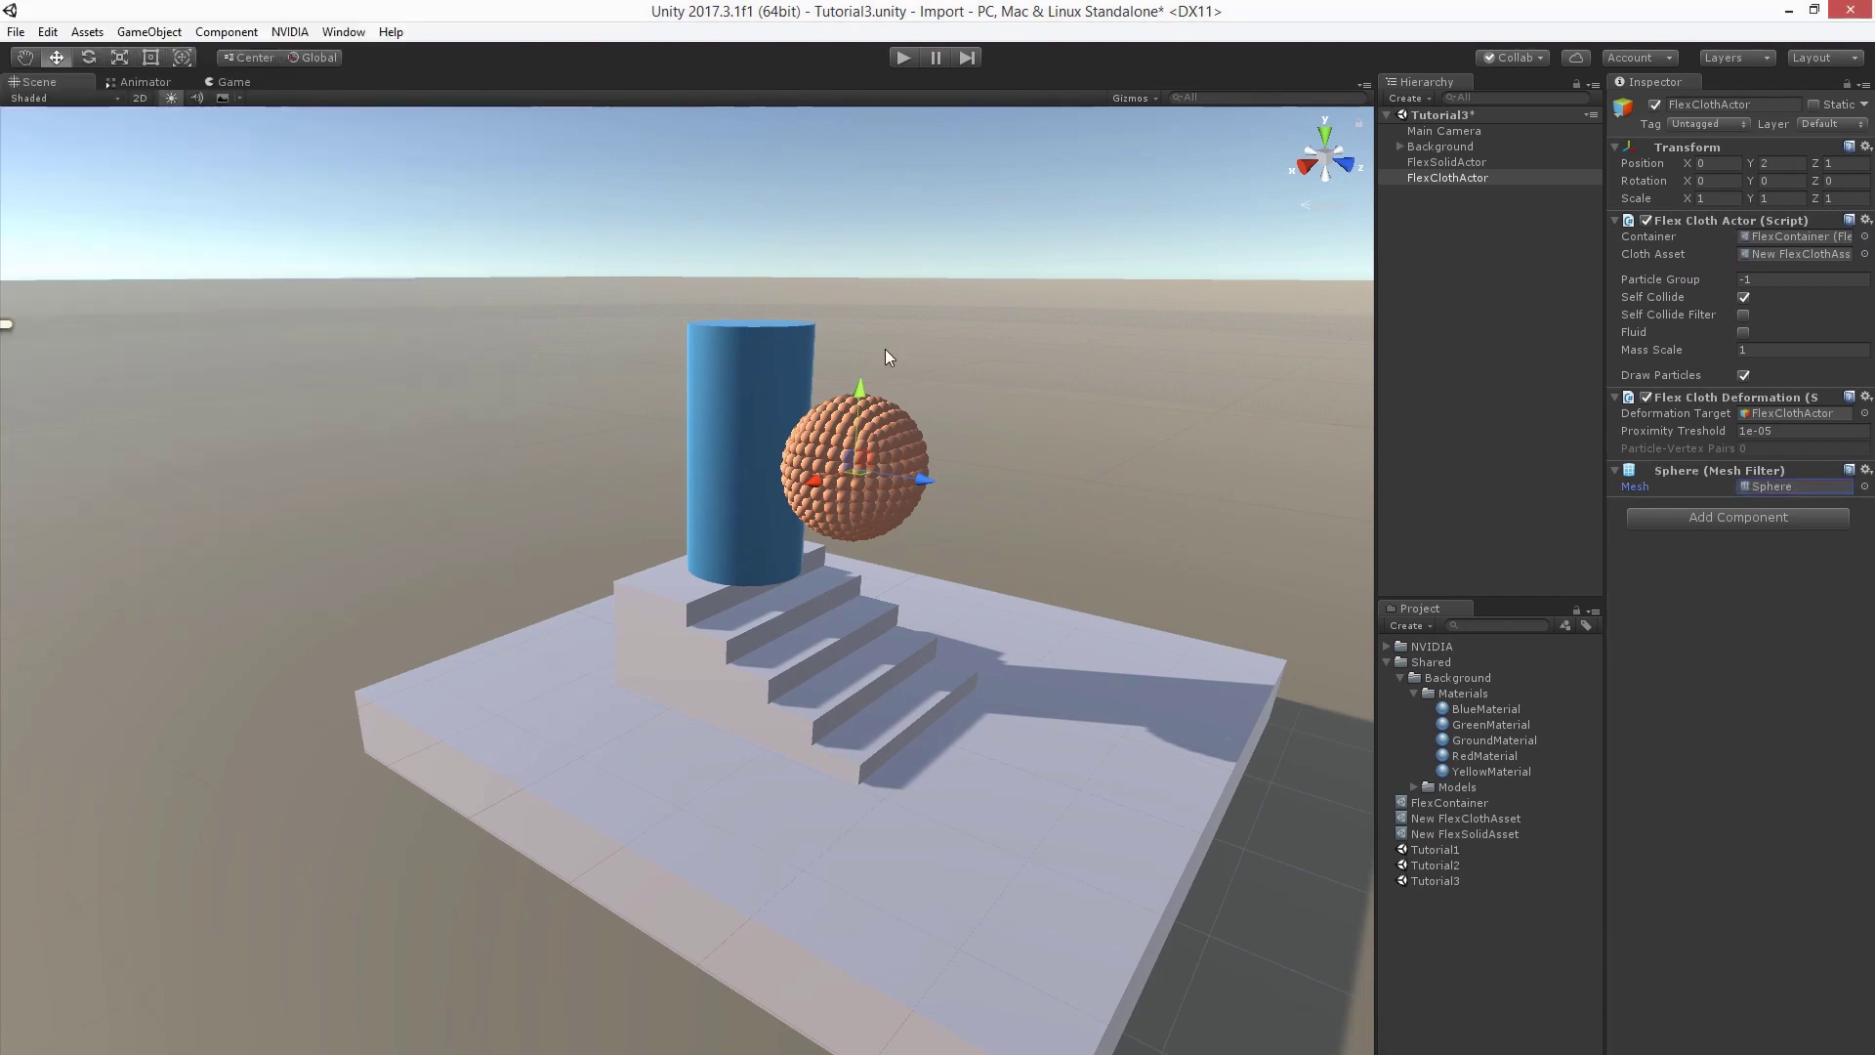
Add a Mesh Renderer component to FlexClothActor.
left_click(1719, 517)
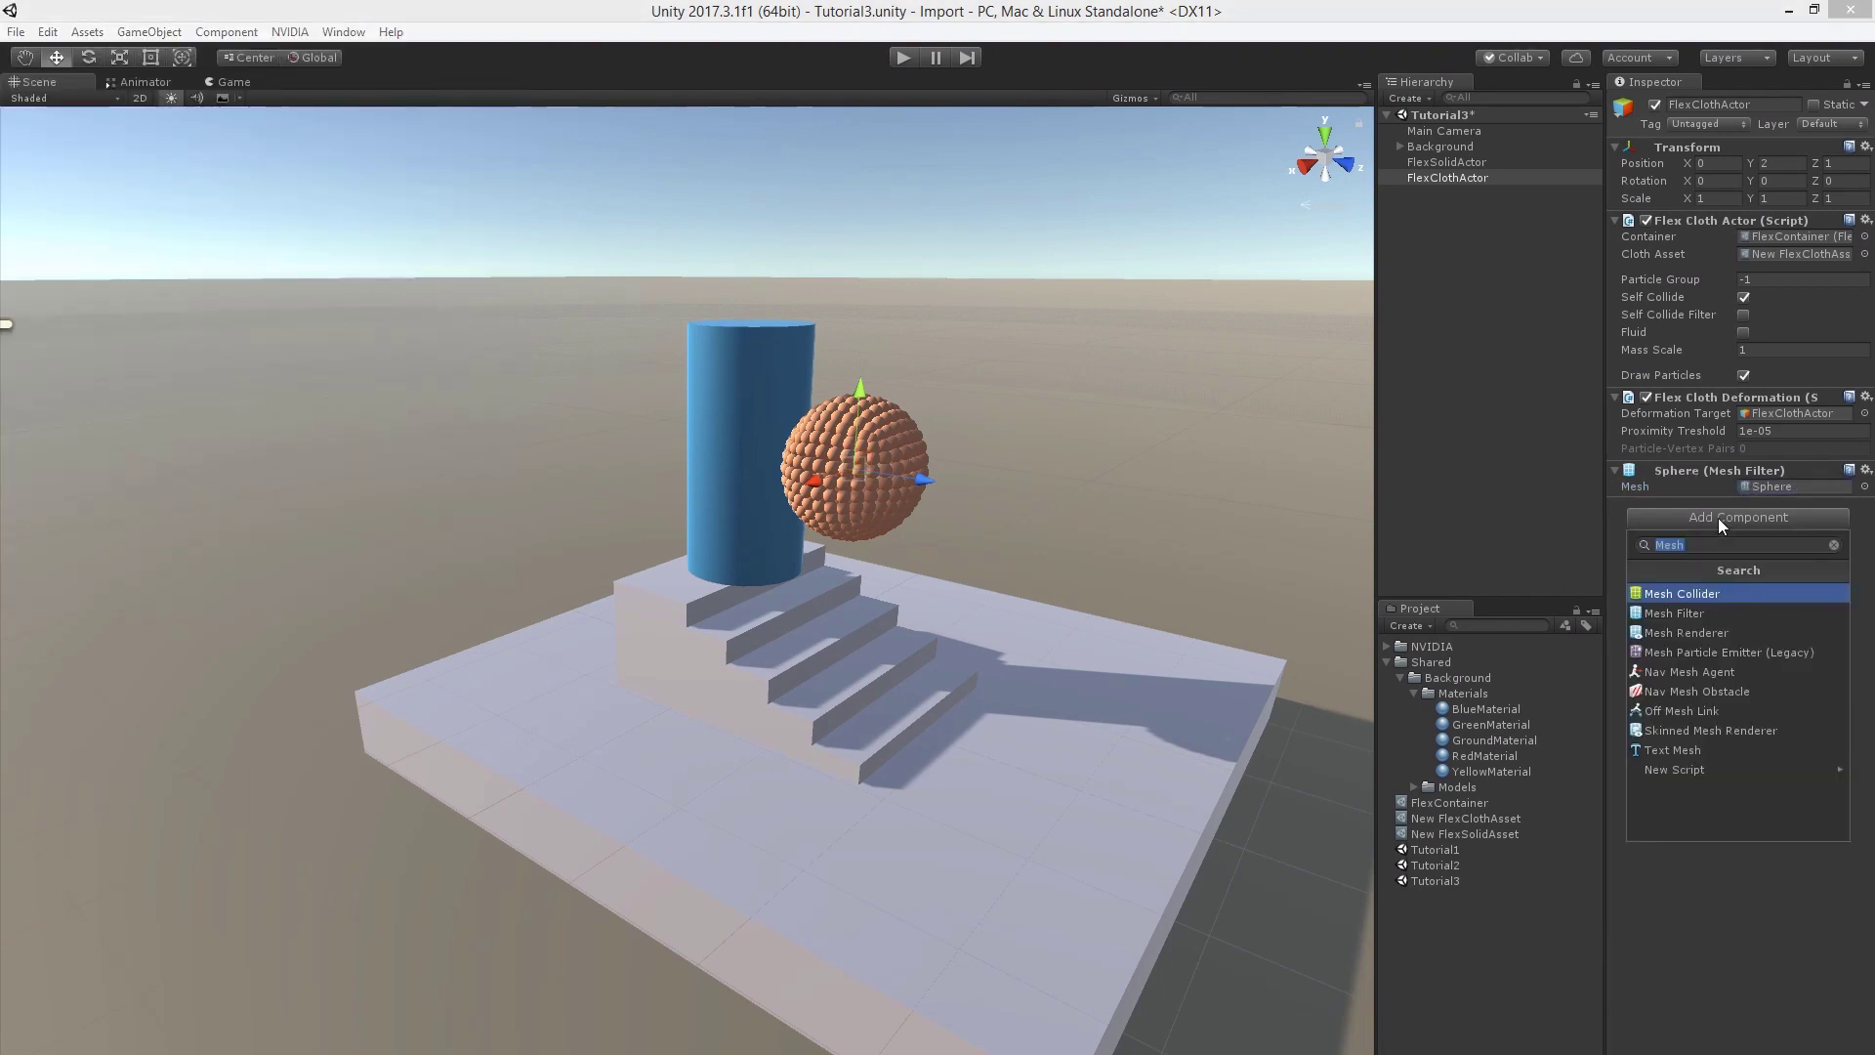
type("MeshRe")
key("Return")
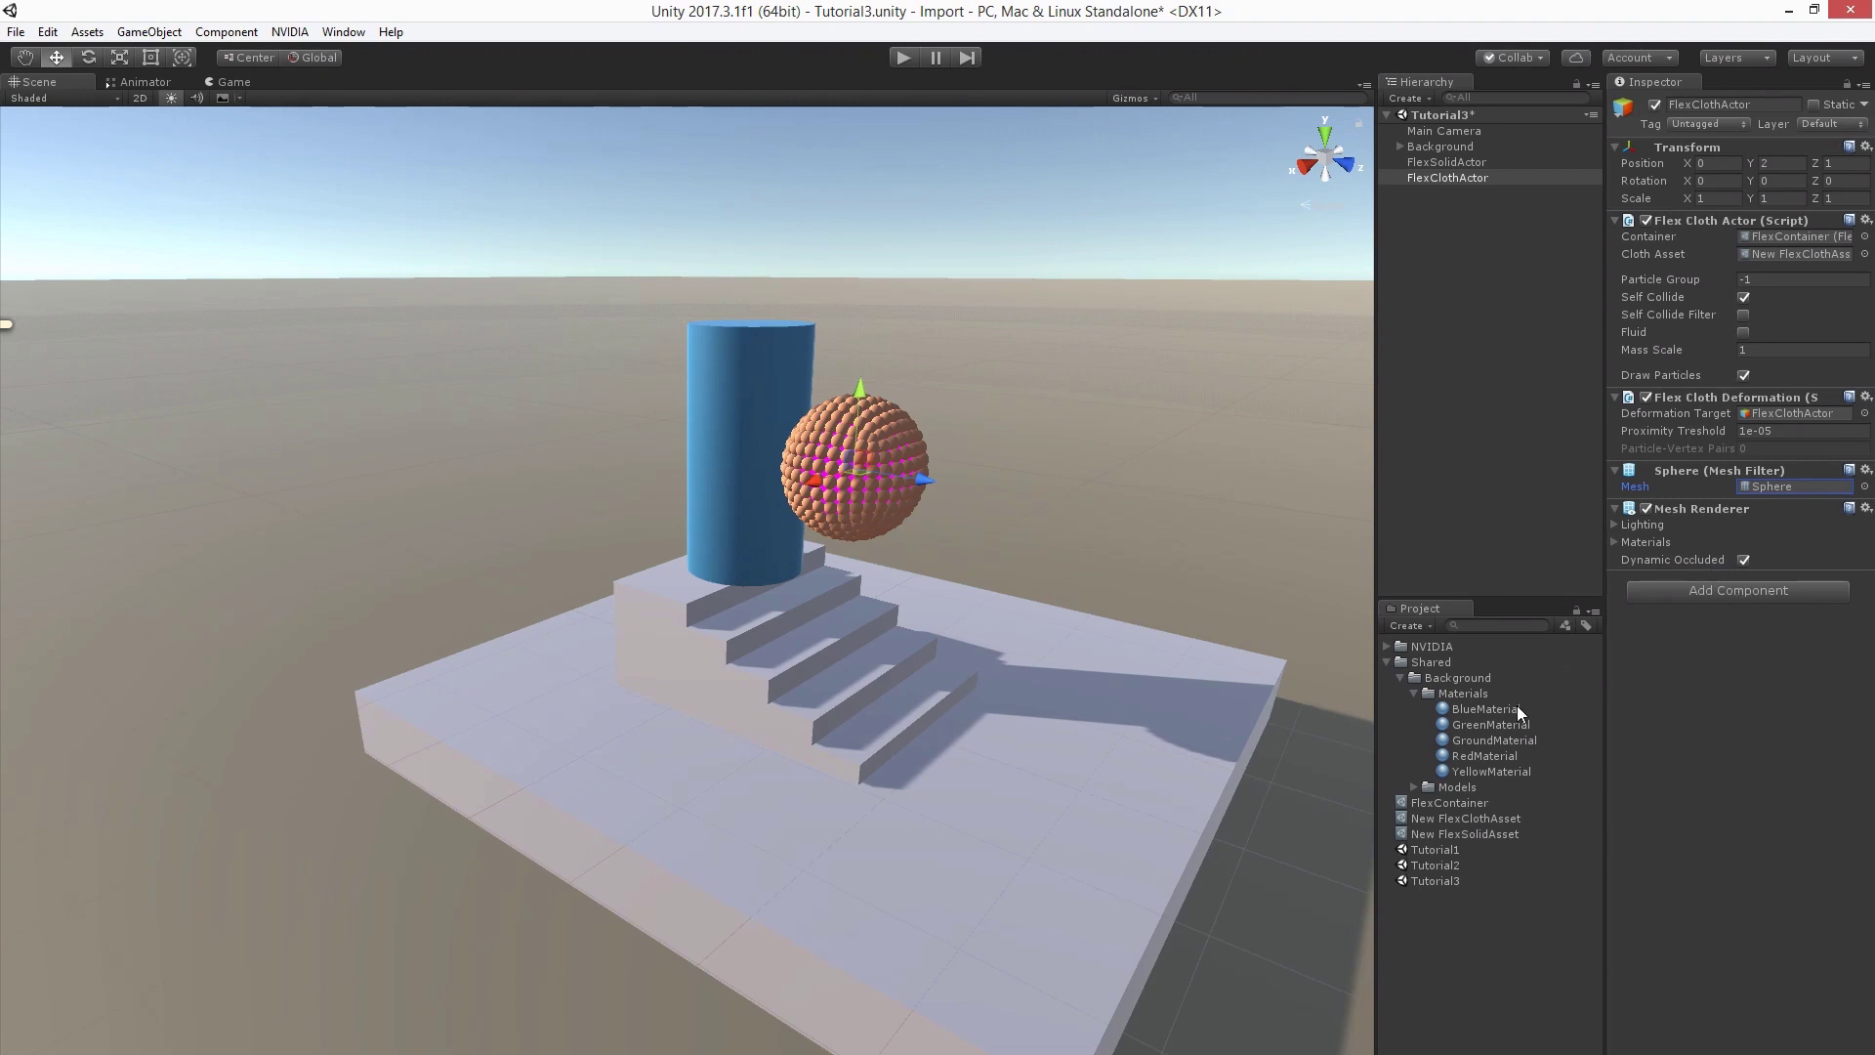
Apply GreenMaterial to the cloth sphere, turn off Draw Particles, and test-play the scene.
left_click_drag(1490, 724, 858, 465)
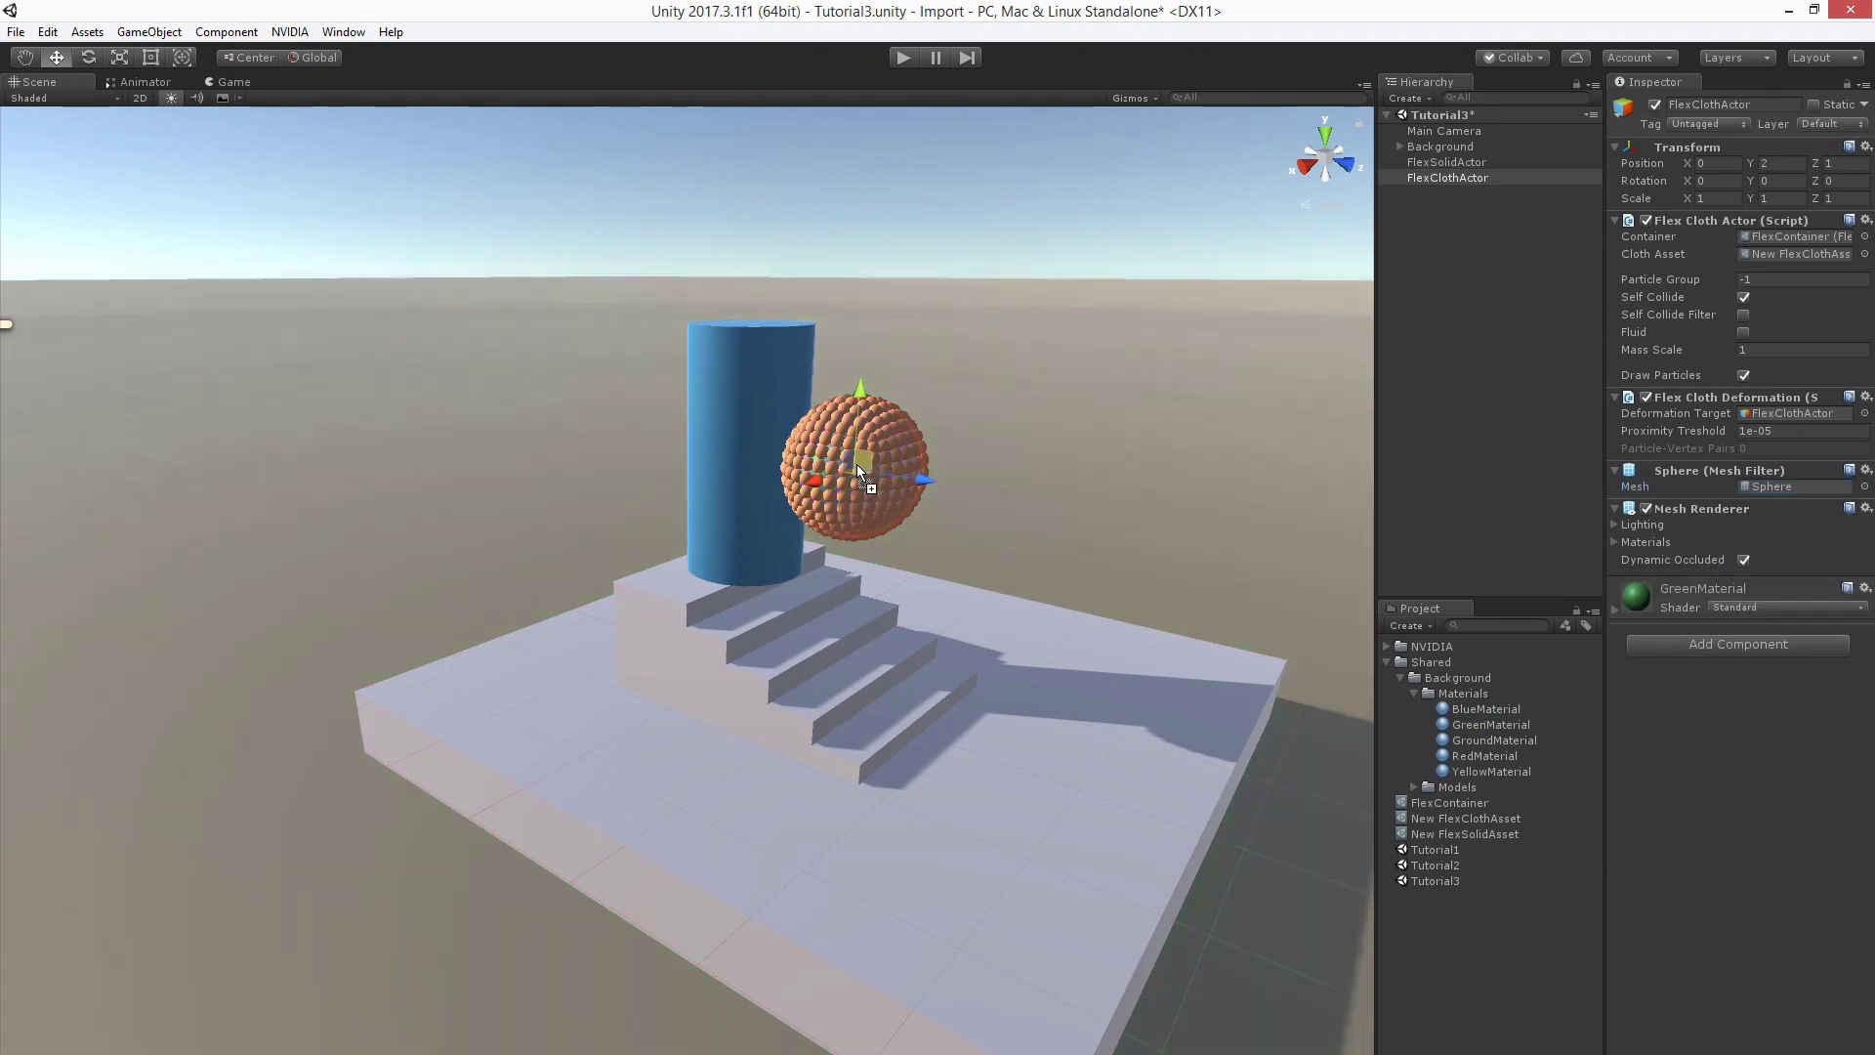
left_click(1742, 375)
left_click(902, 57)
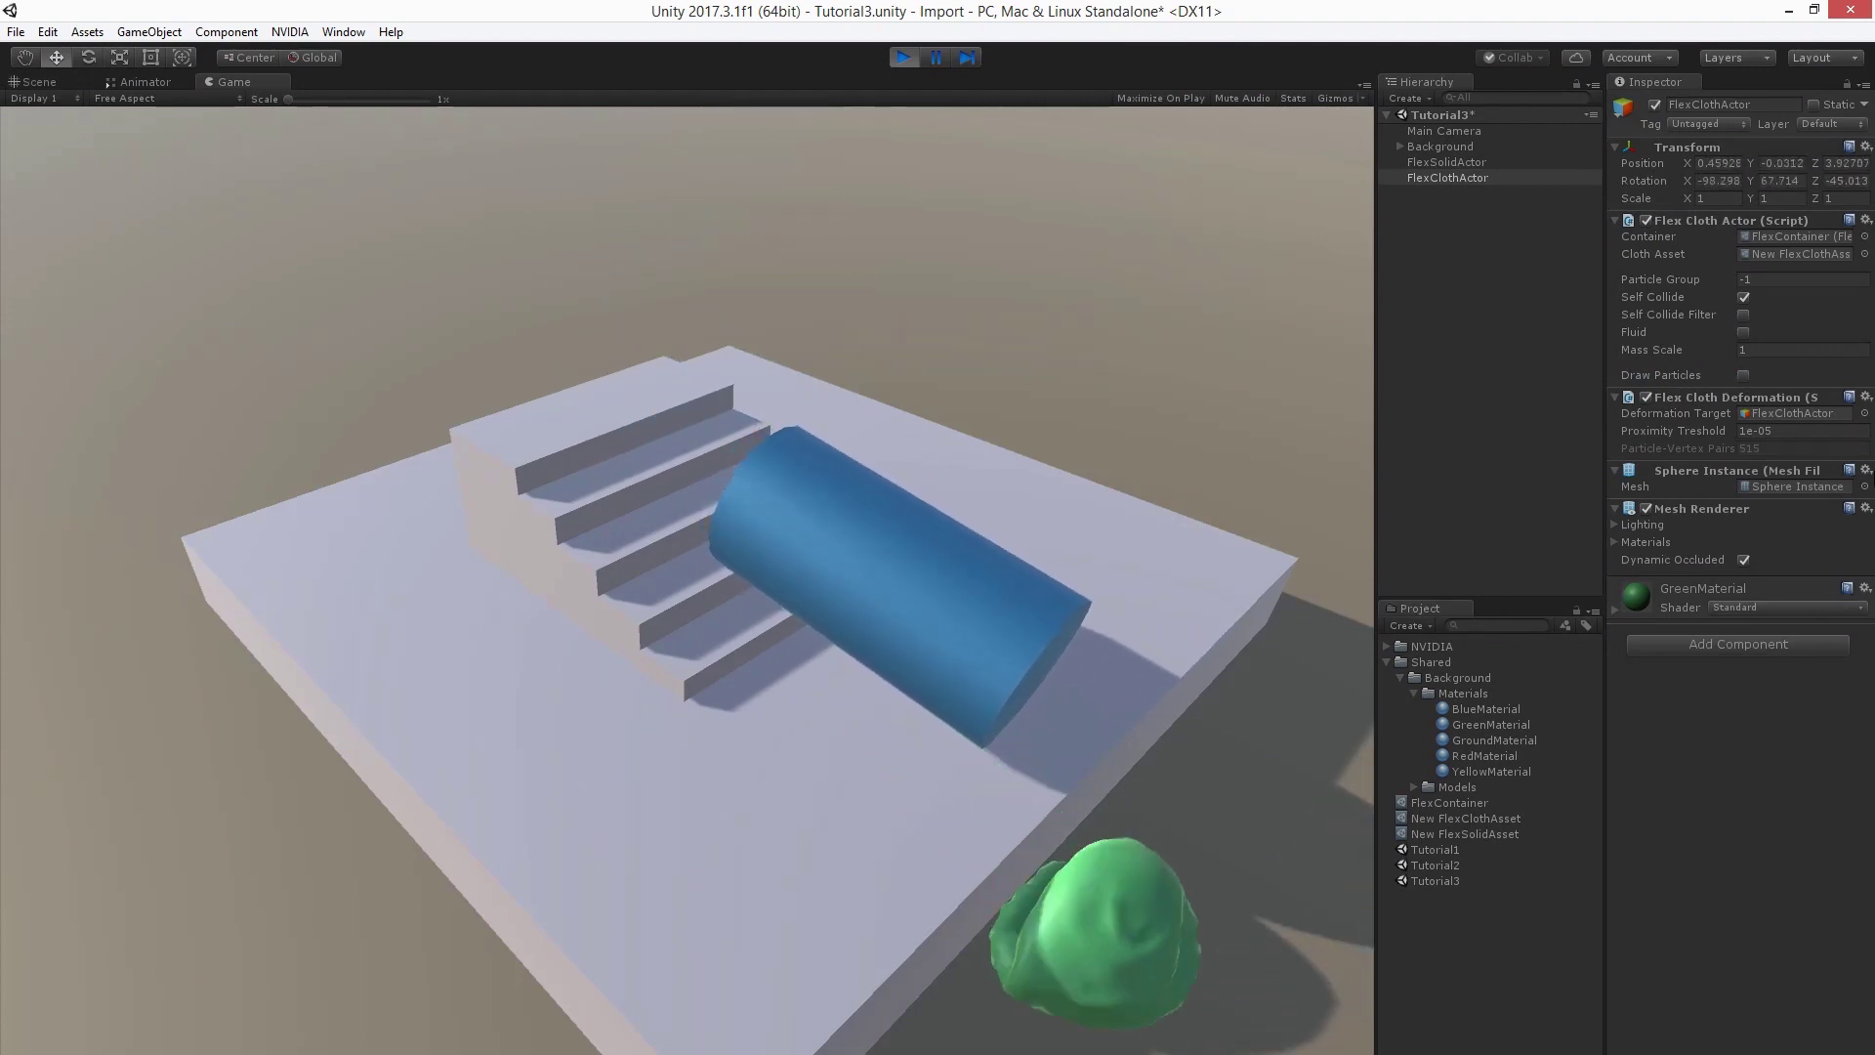
Pin the top particles of New FlexClothAsset (7 fixed nodes) and replay the scene.
left_click(903, 58)
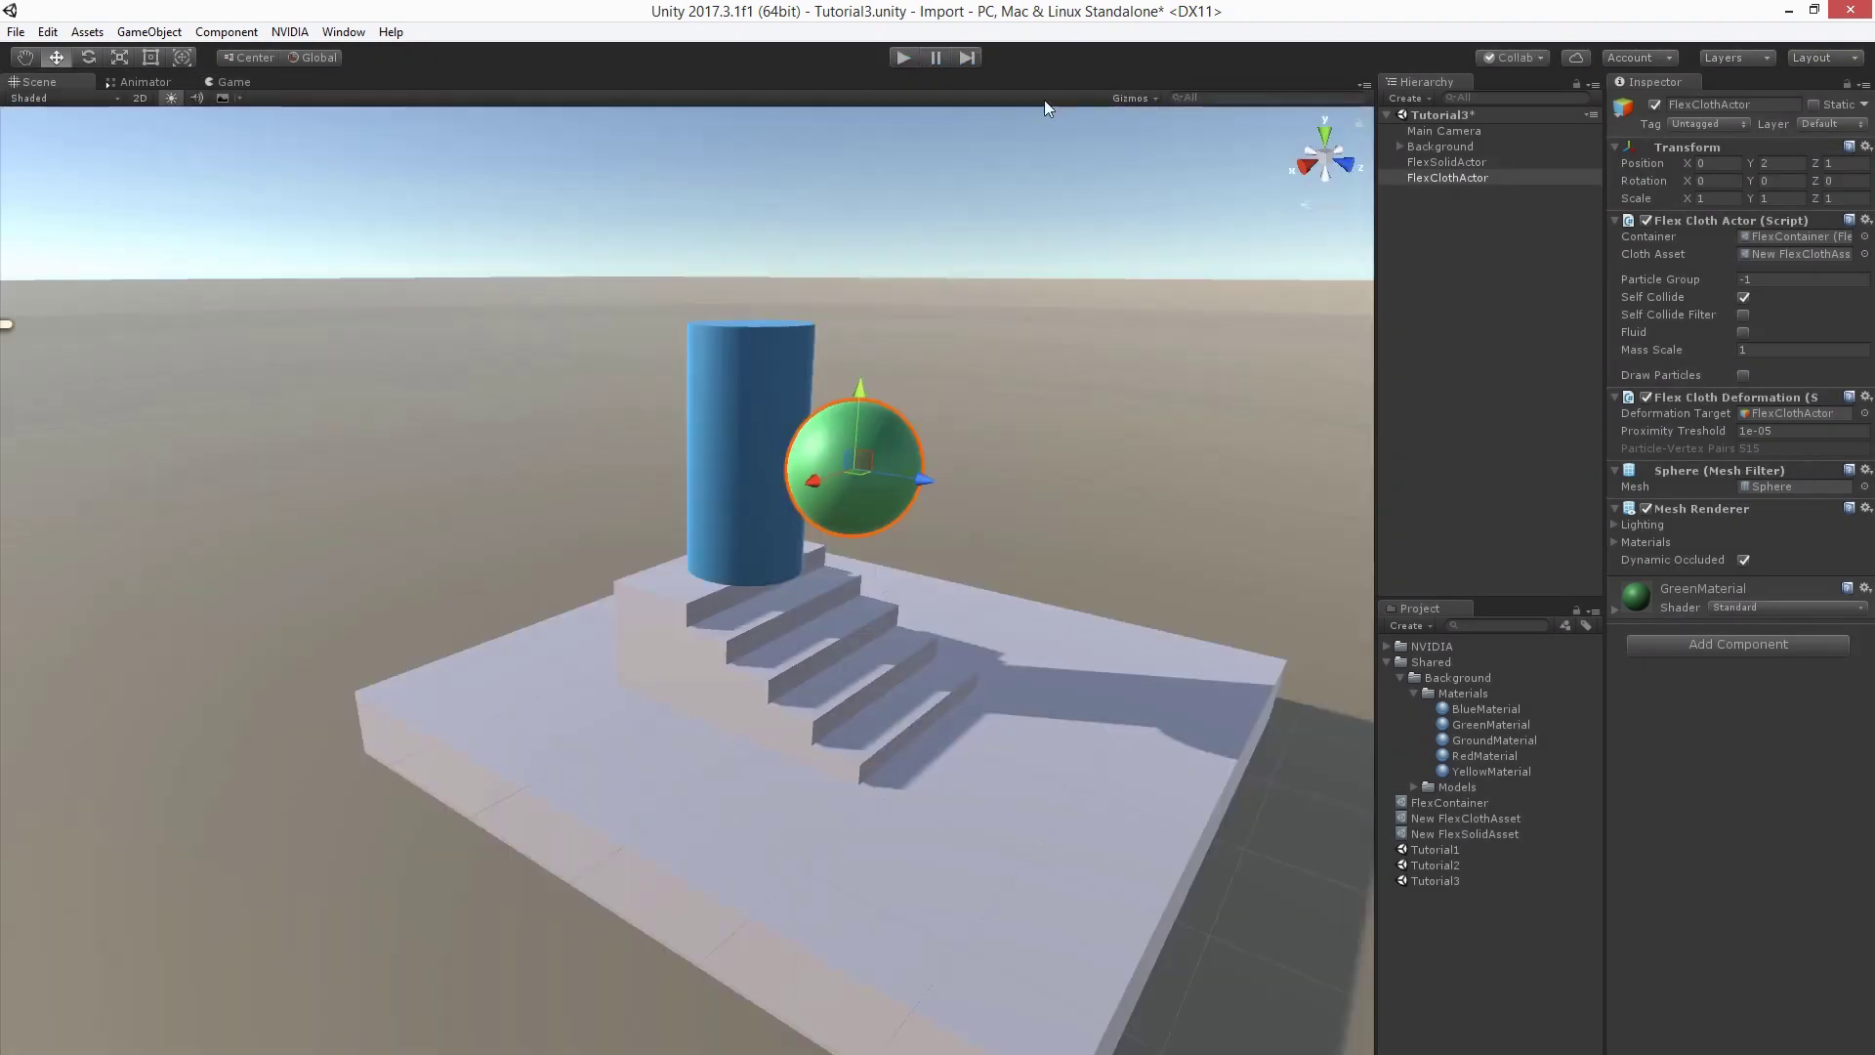
left_click(1470, 818)
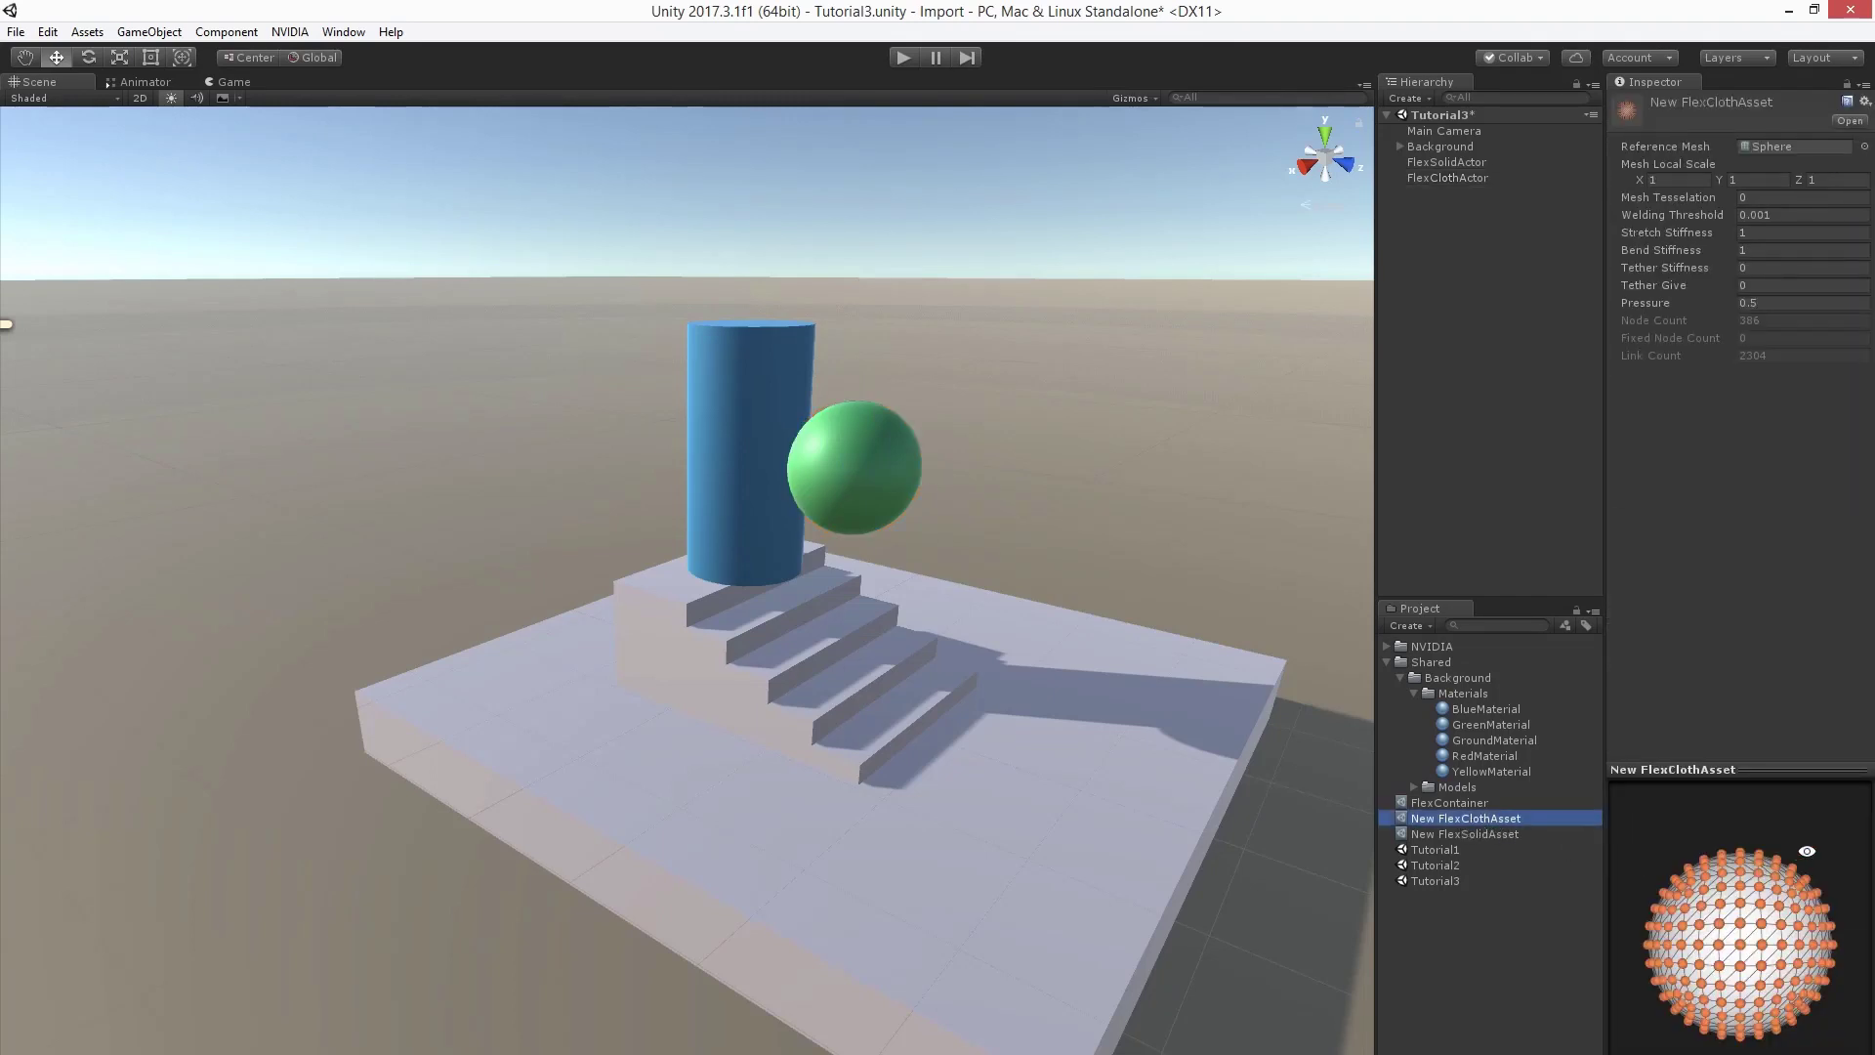
left_click_drag(1816, 860, 1816, 860)
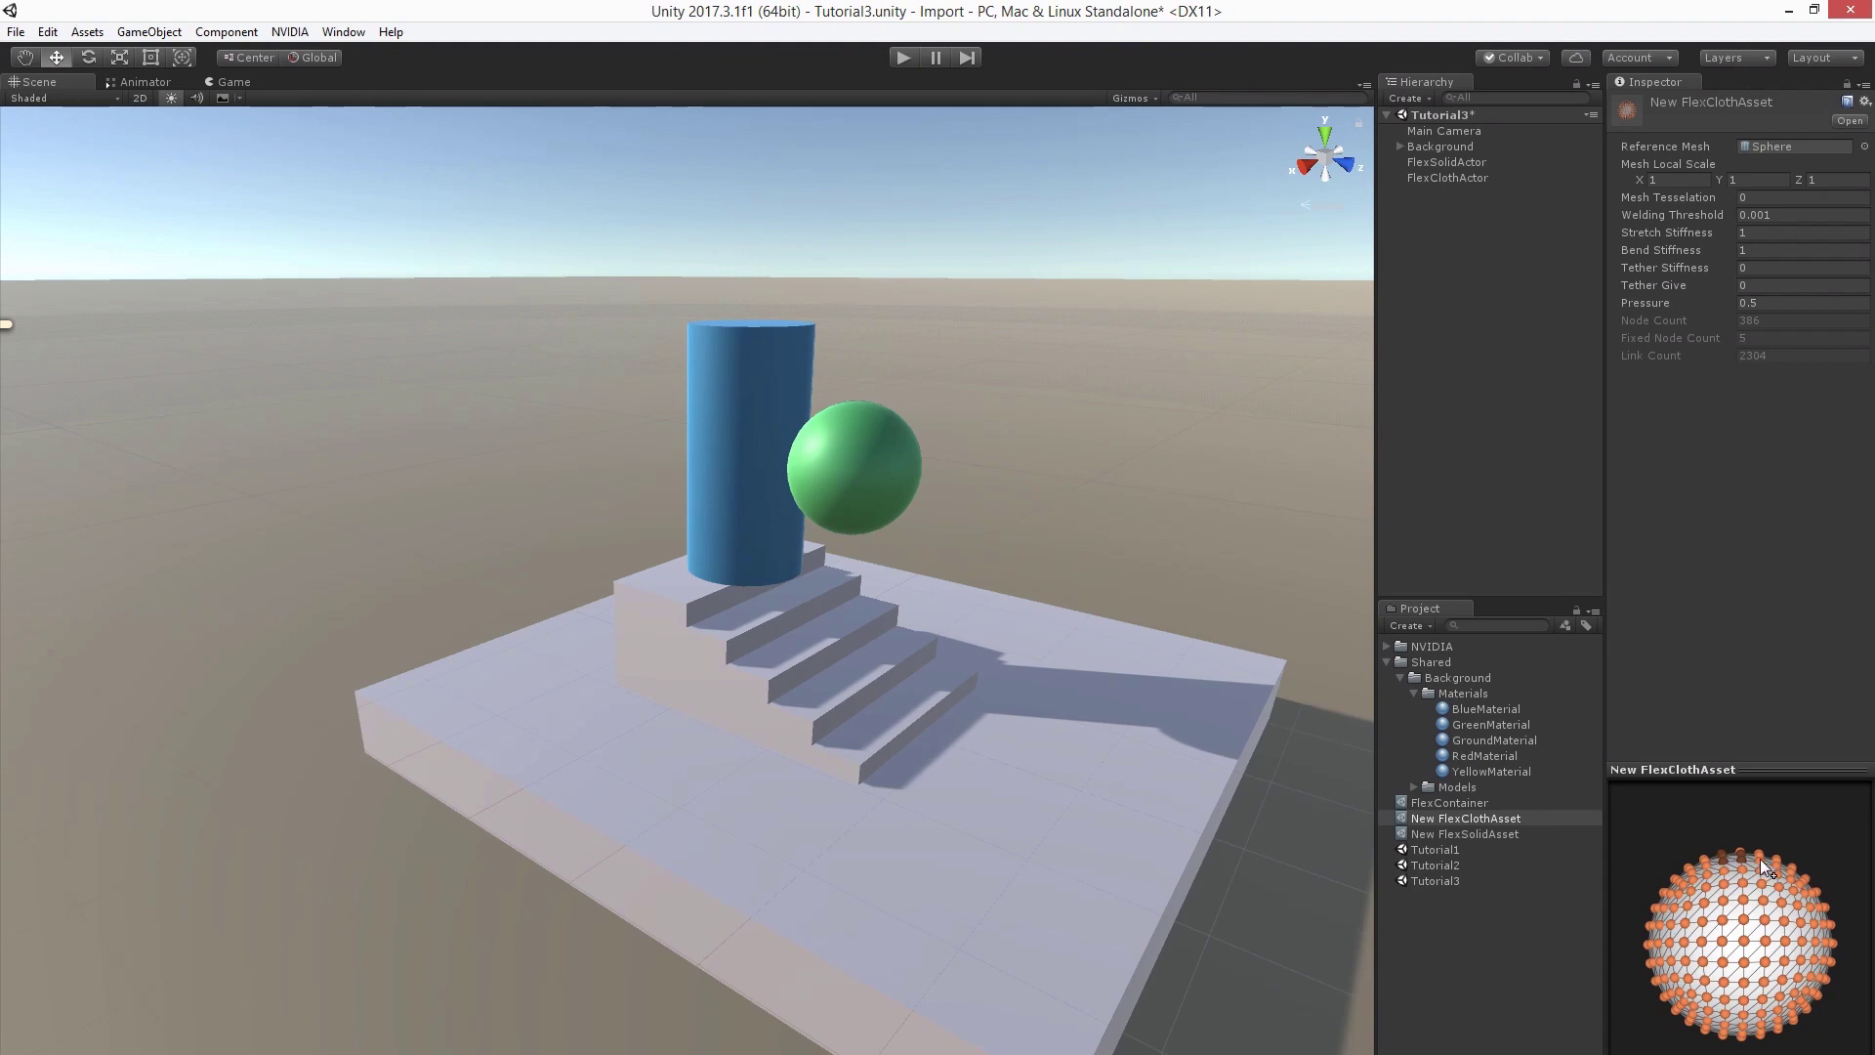
left_click(1760, 859, "shift")
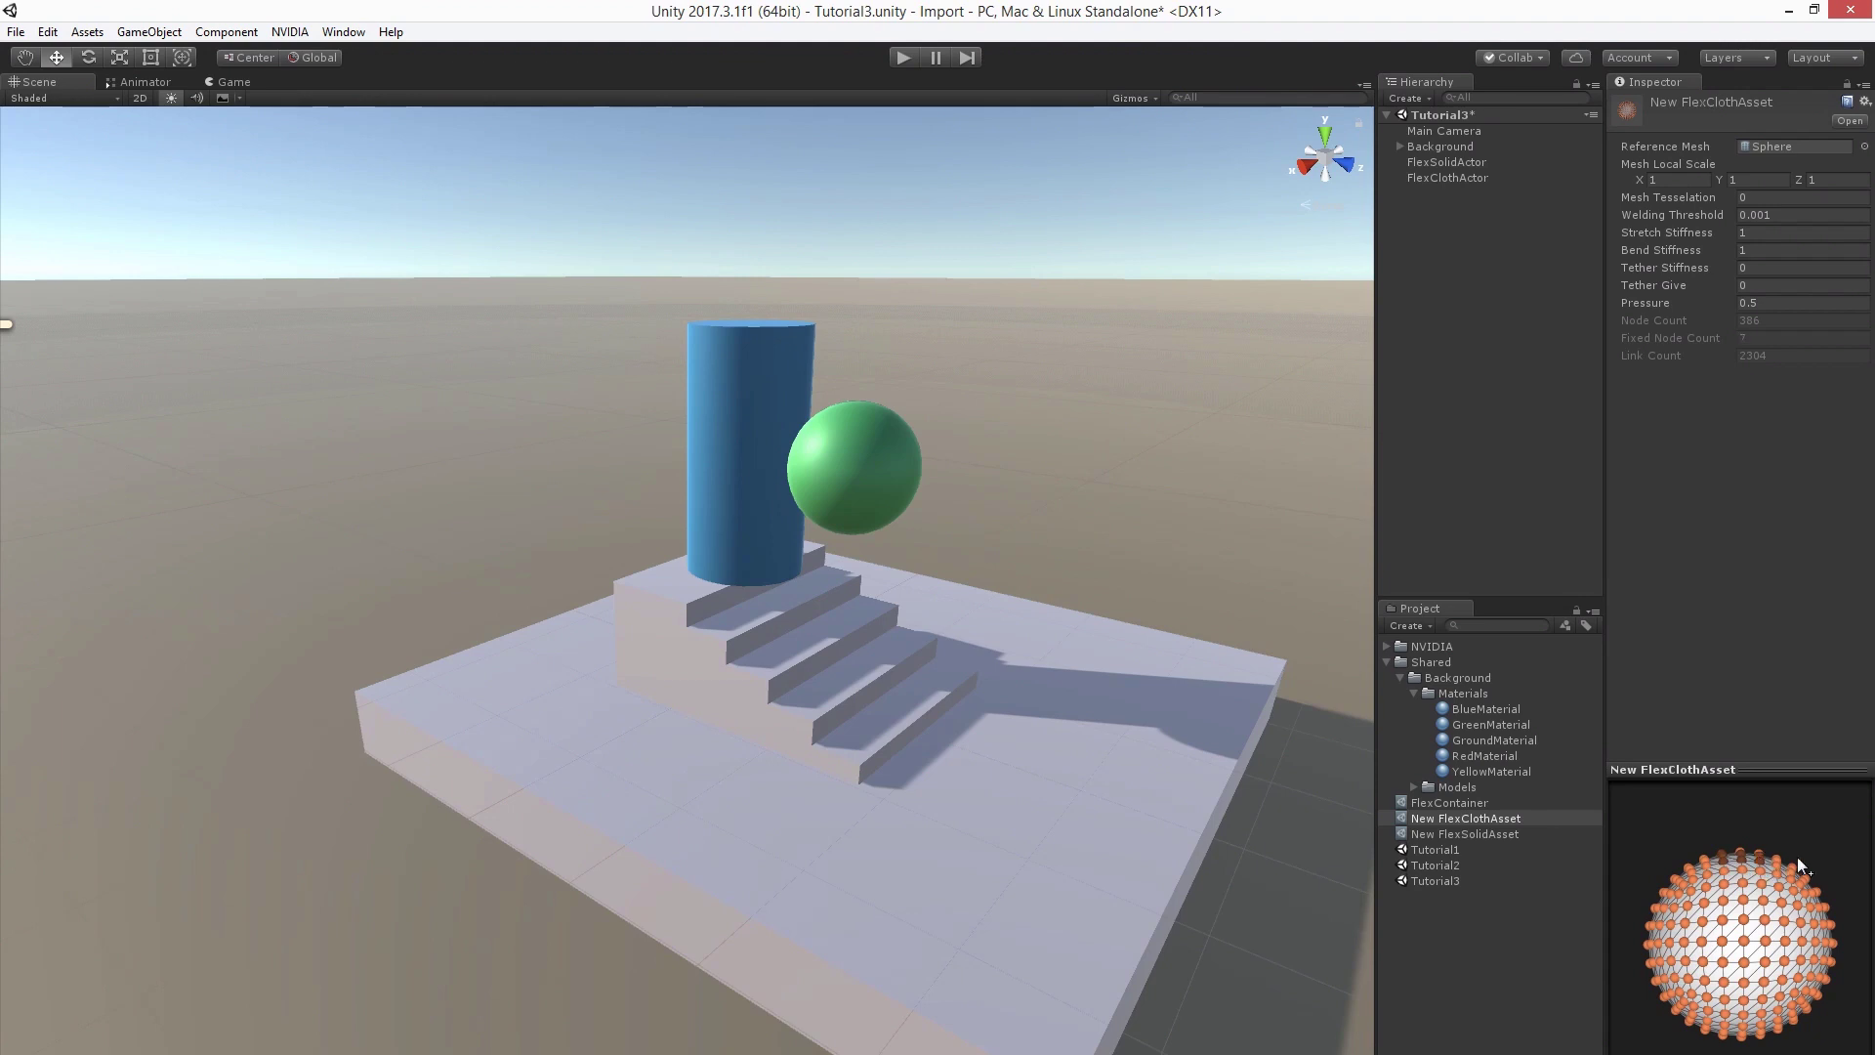
left_click(902, 58)
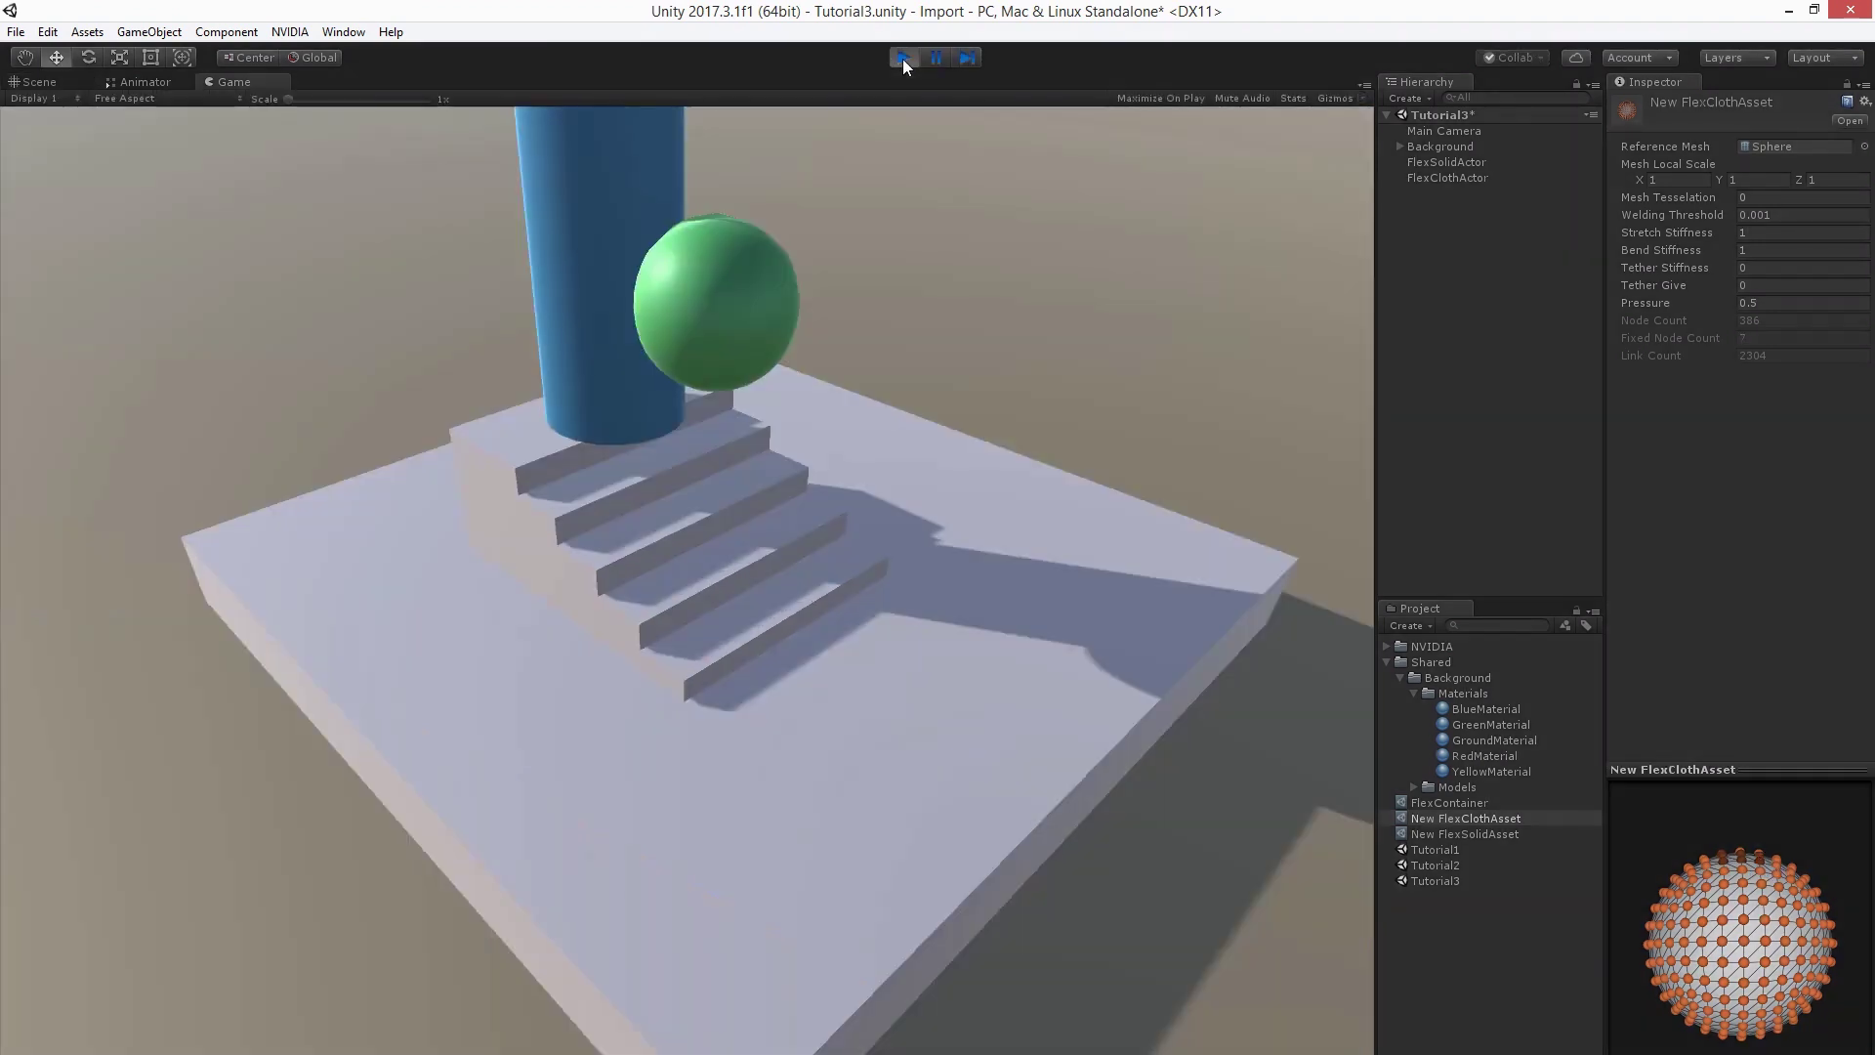